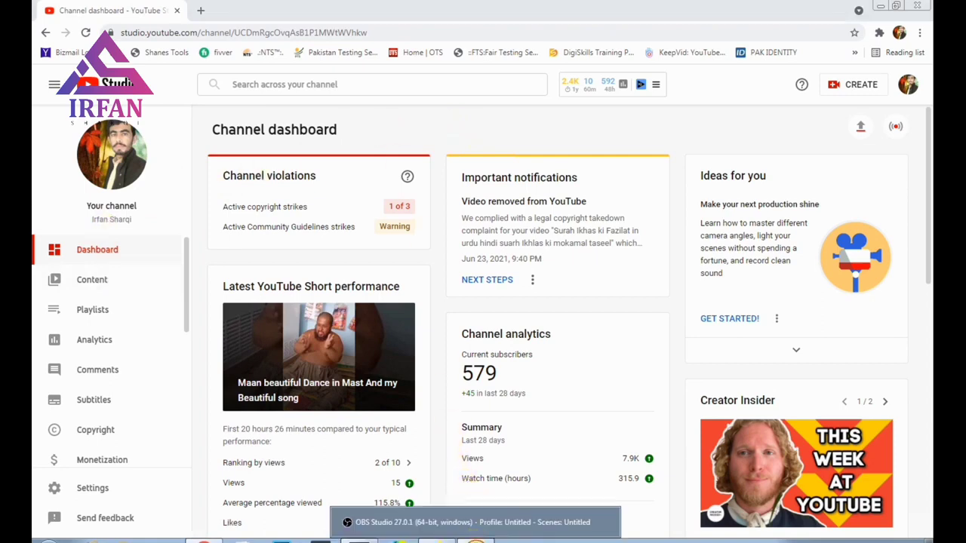
# Step: Remove the old Media Source from the scene
pyautogui.click(478, 538)
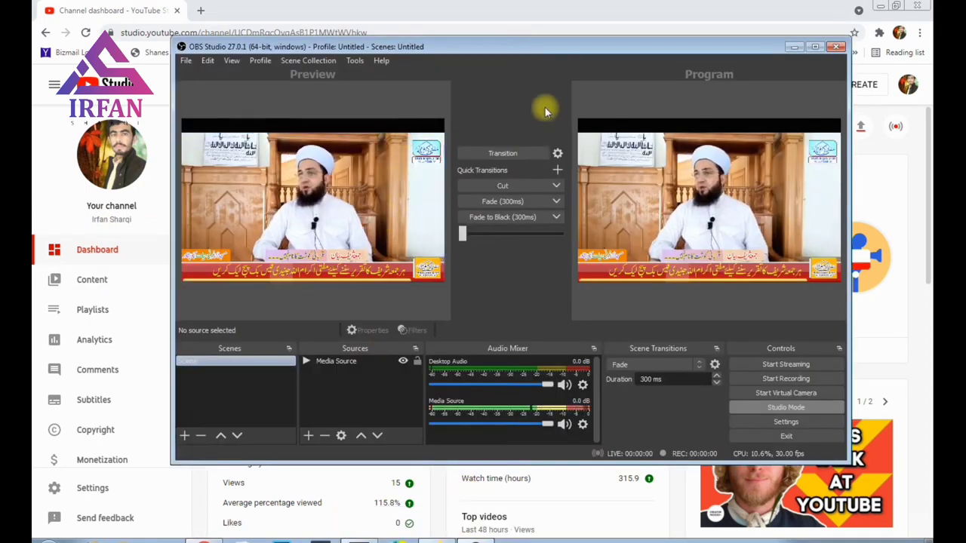
pyautogui.moveTo(611, 52); pyautogui.dragTo(578, 76)
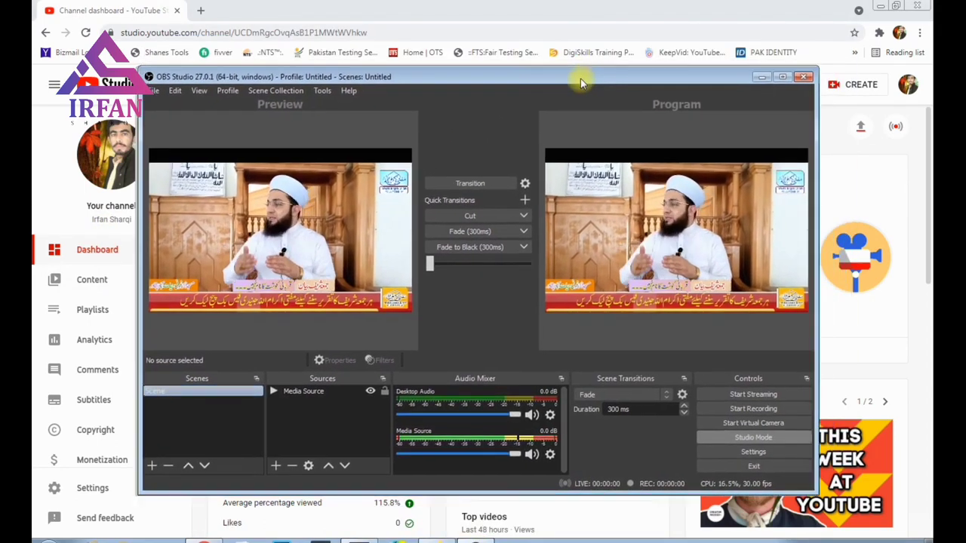
pyautogui.click(347, 391)
pyautogui.rightClick(318, 392)
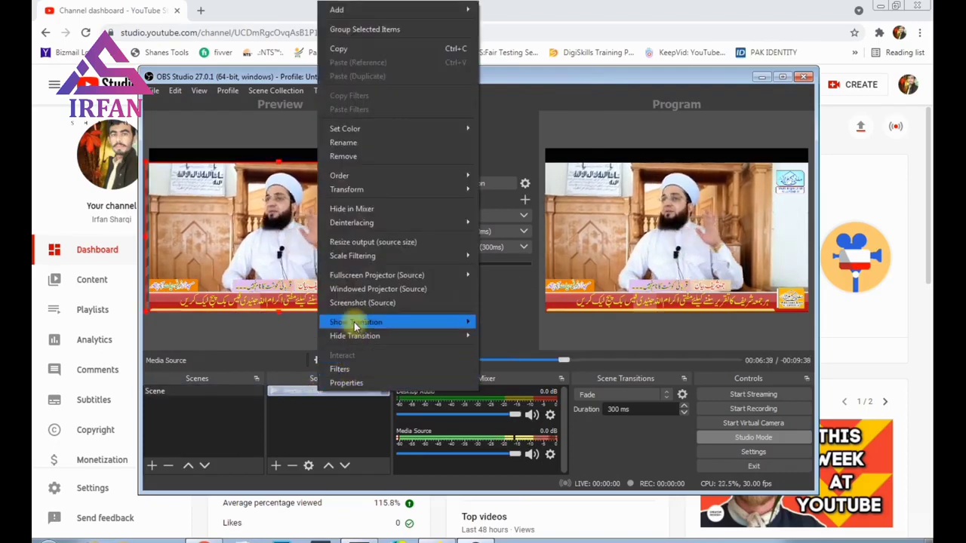
pyautogui.click(343, 156)
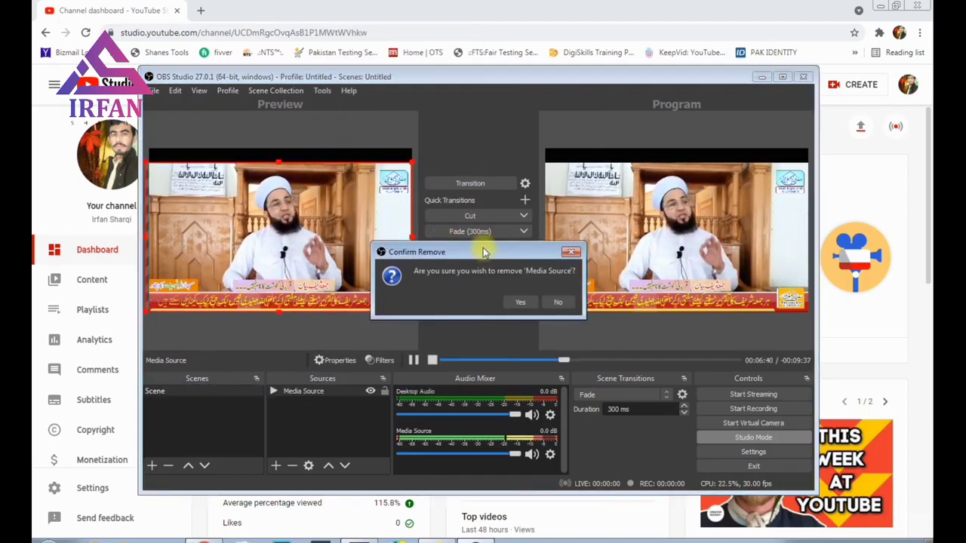
pyautogui.click(518, 302)
# Step: Send the now-empty scene to Program
pyautogui.click(213, 392)
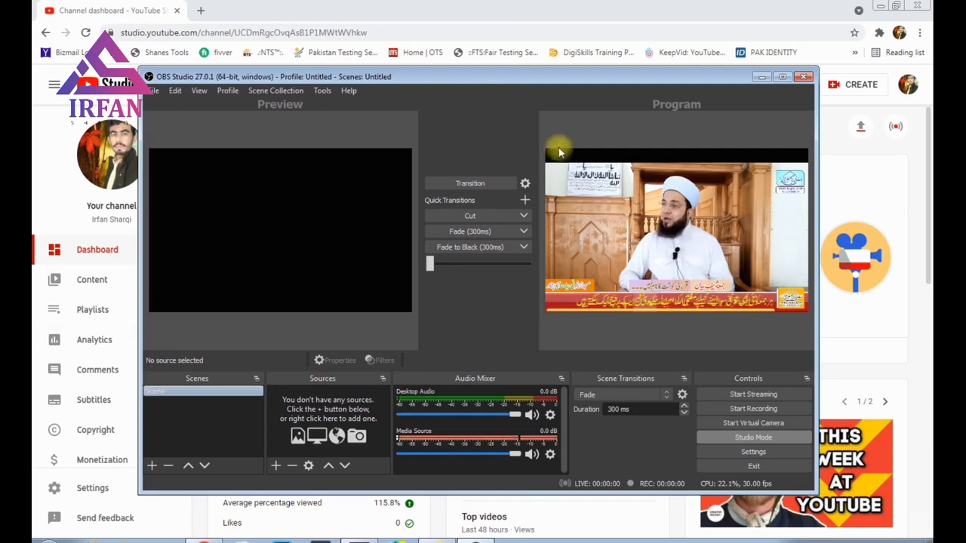
pyautogui.click(493, 186)
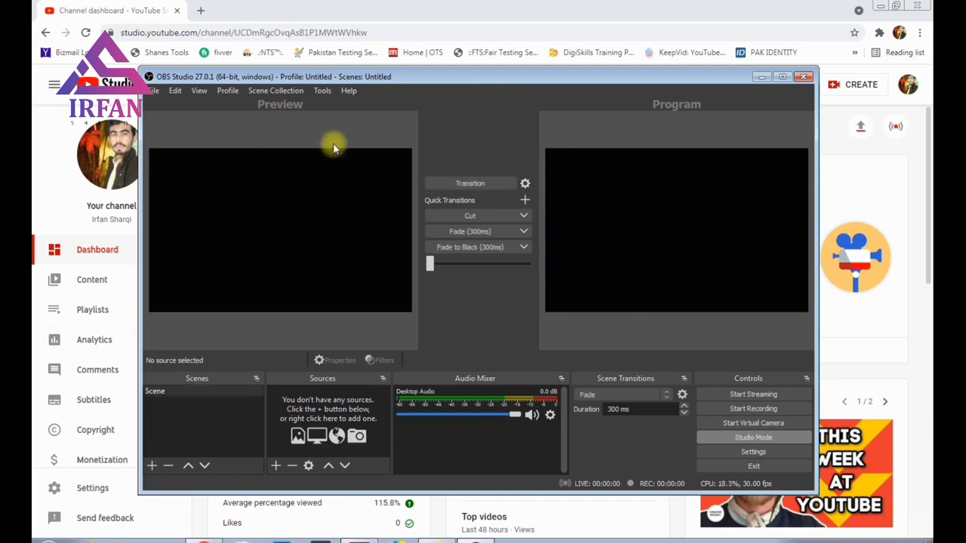
pyautogui.moveTo(347, 79); pyautogui.dragTo(366, 97)
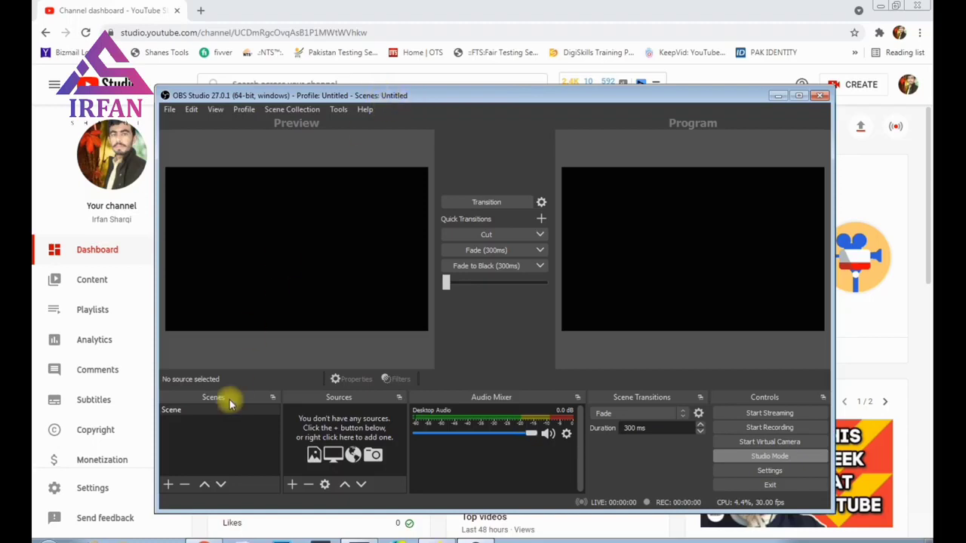
# Step: Add a Media Source named 'mufti sahib bayan video'
pyautogui.click(172, 412)
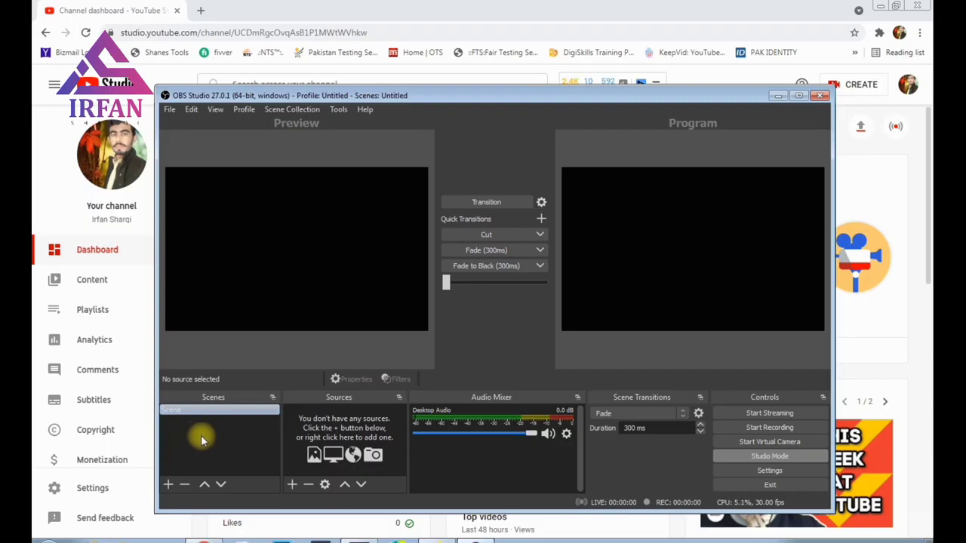
pyautogui.click(315, 426)
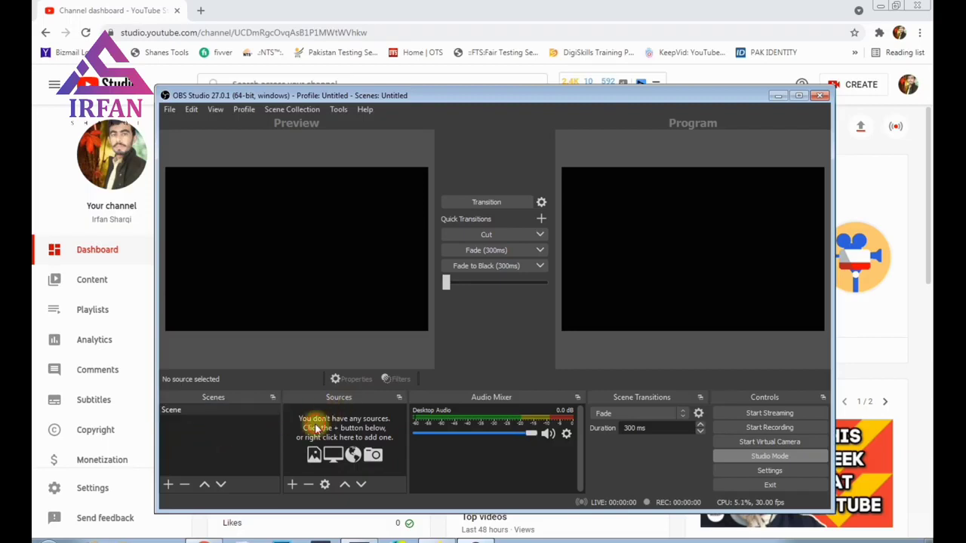
pyautogui.click(292, 486)
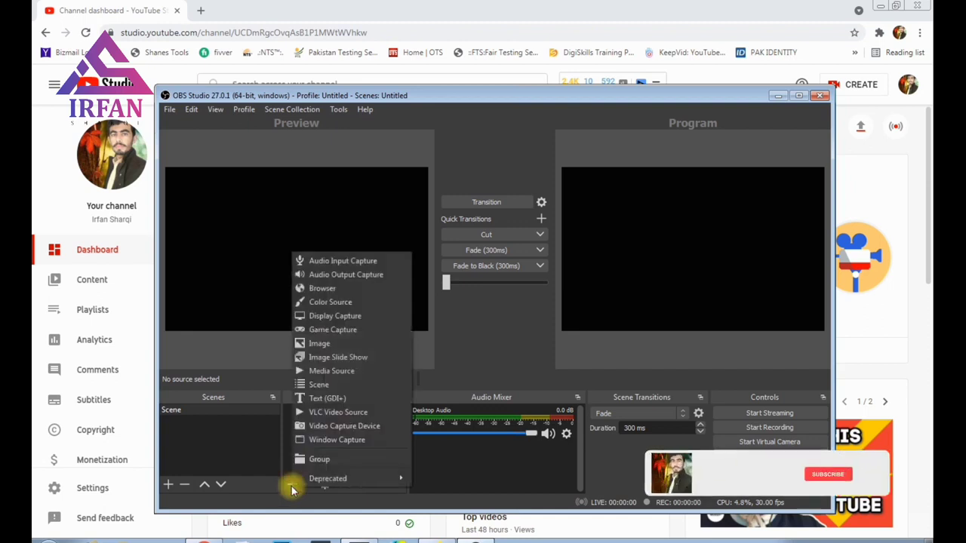
pyautogui.click(326, 372)
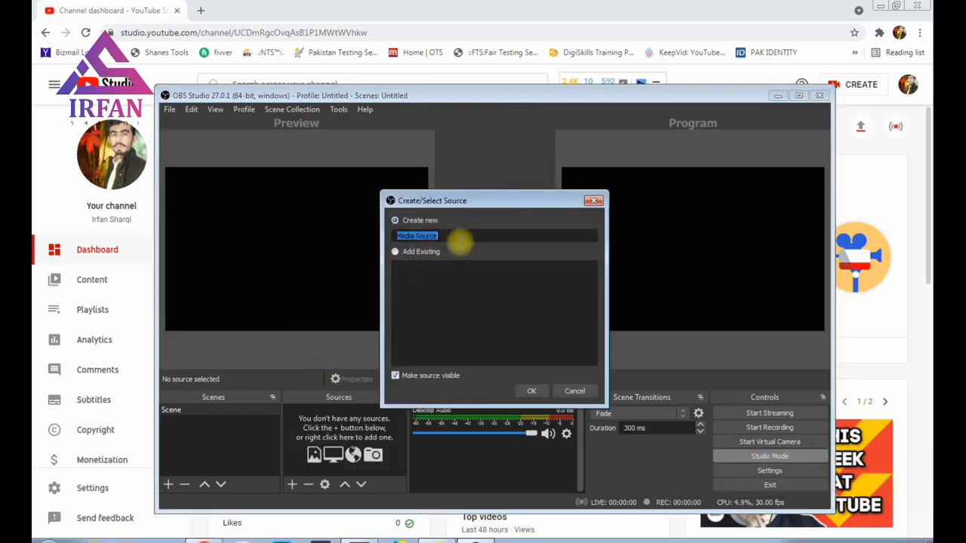
pyautogui.write('mfd')
pyautogui.press('BackSpace')
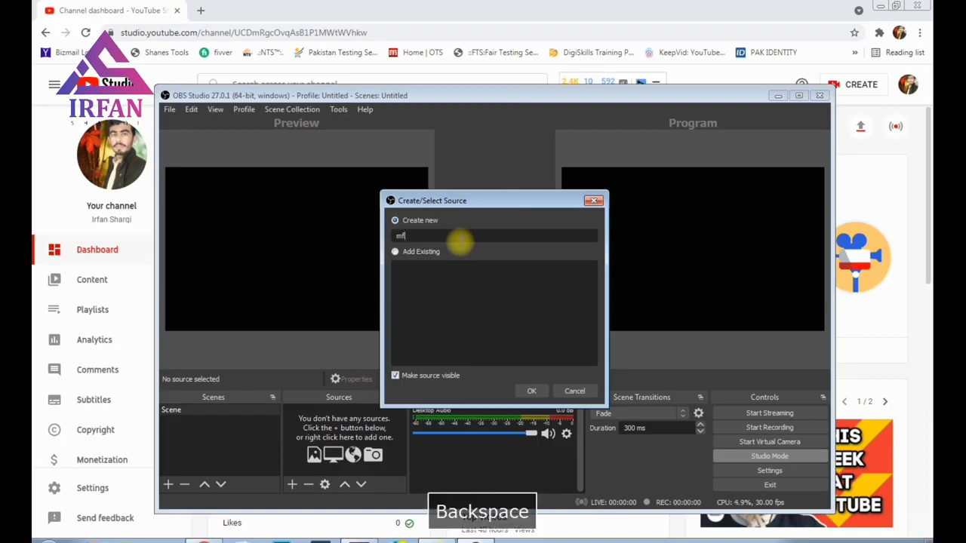
pyautogui.press('BackSpace')
pyautogui.write('ufti ')
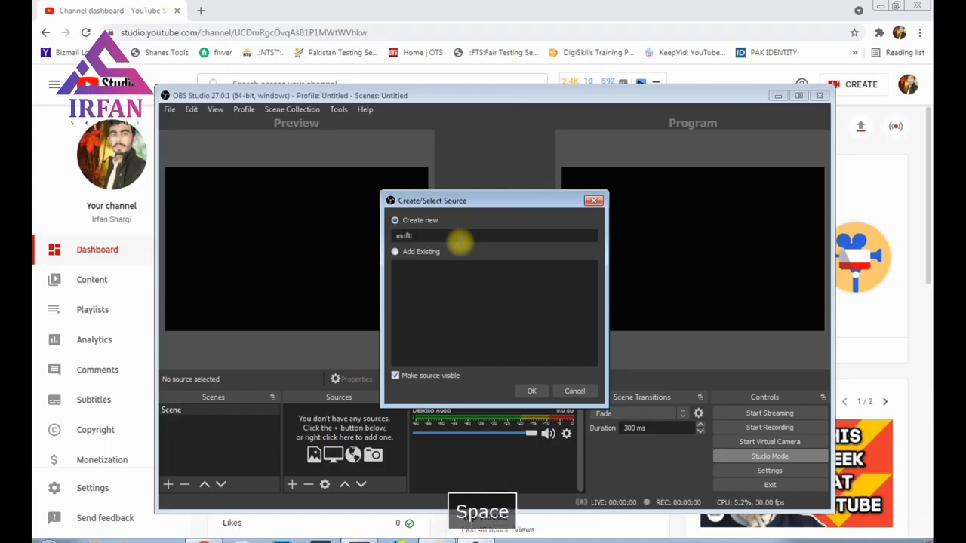
pyautogui.write('sahib bayan')
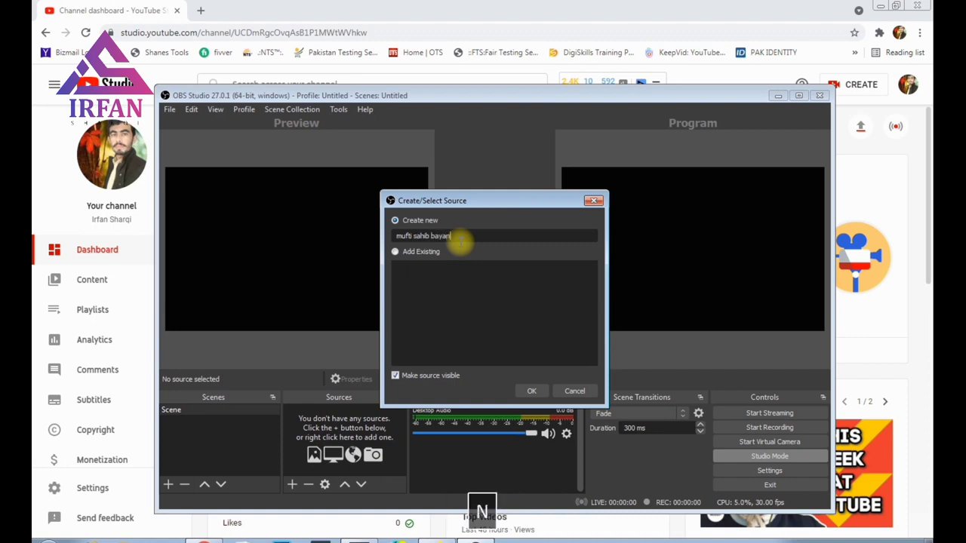
pyautogui.write(' video')
pyautogui.click(530, 392)
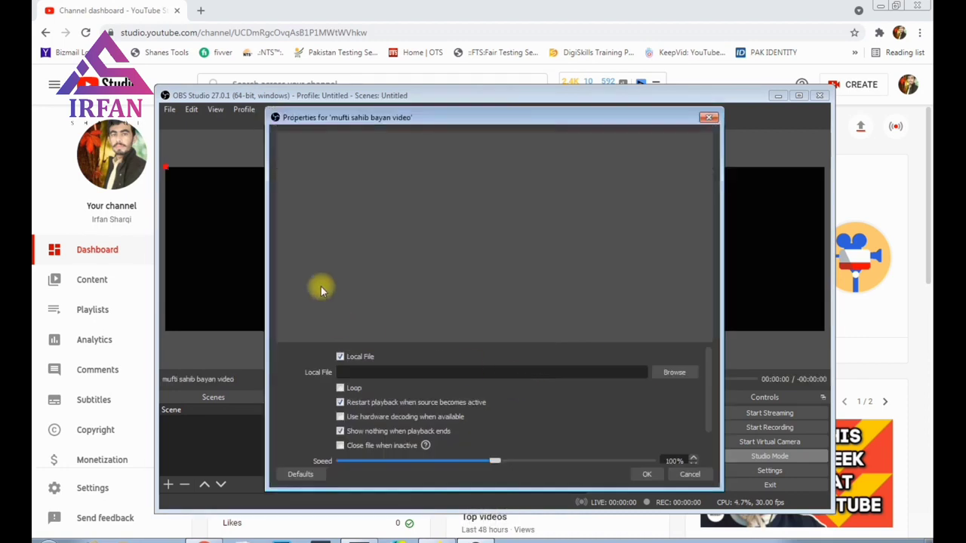
# Step: Set its local file to VID_20210716_130854.mp4 from Downloads > SHAREit > Infinix X650C > file
pyautogui.click(675, 376)
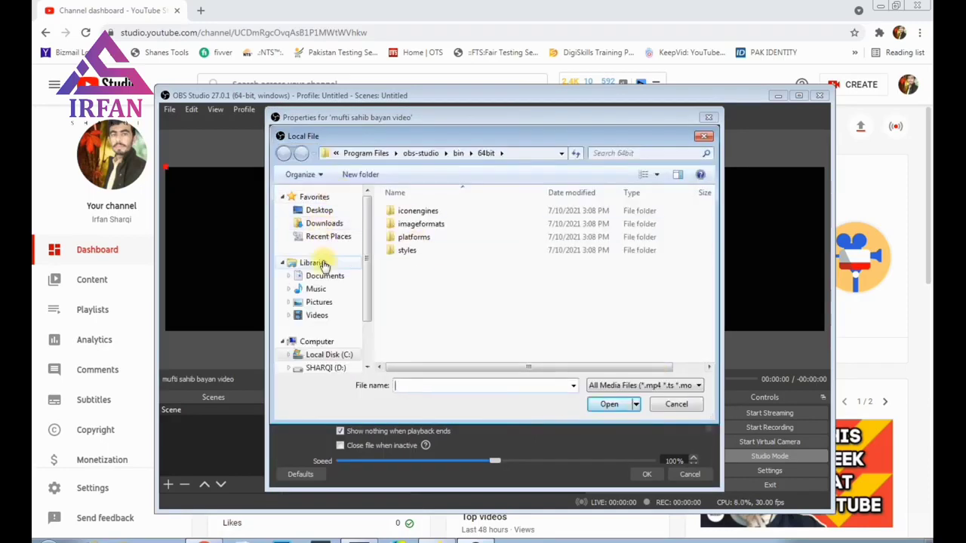
pyautogui.click(336, 227)
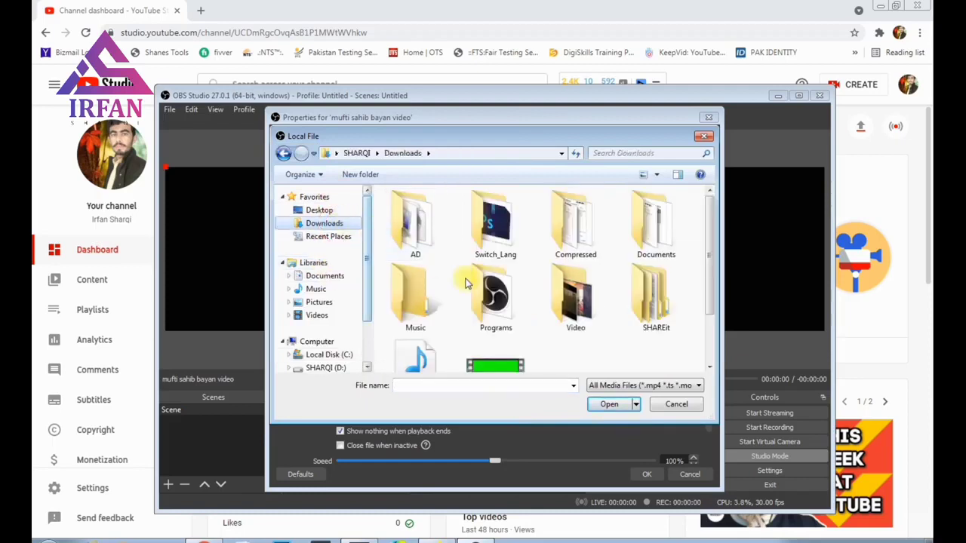
pyautogui.doubleClick(647, 298)
pyautogui.doubleClick(410, 212)
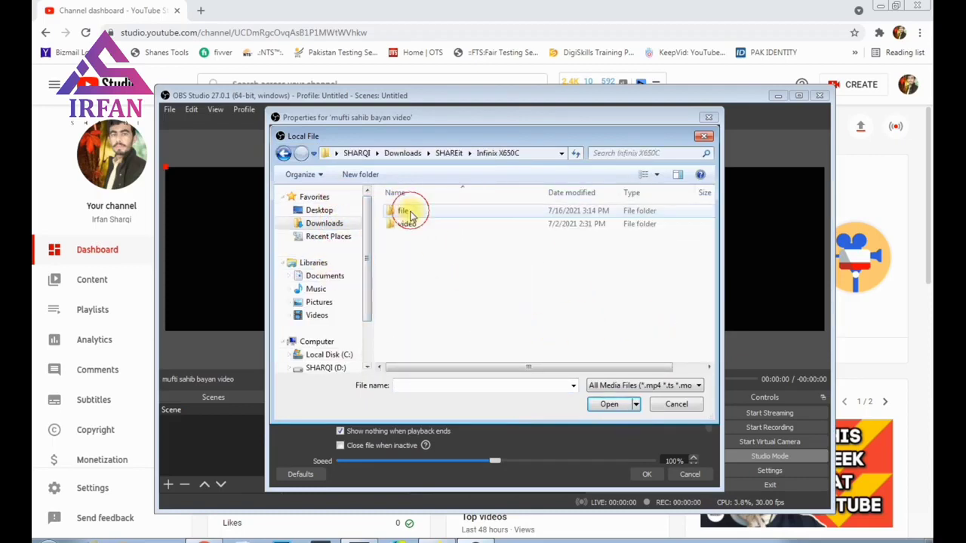
pyautogui.doubleClick(404, 224)
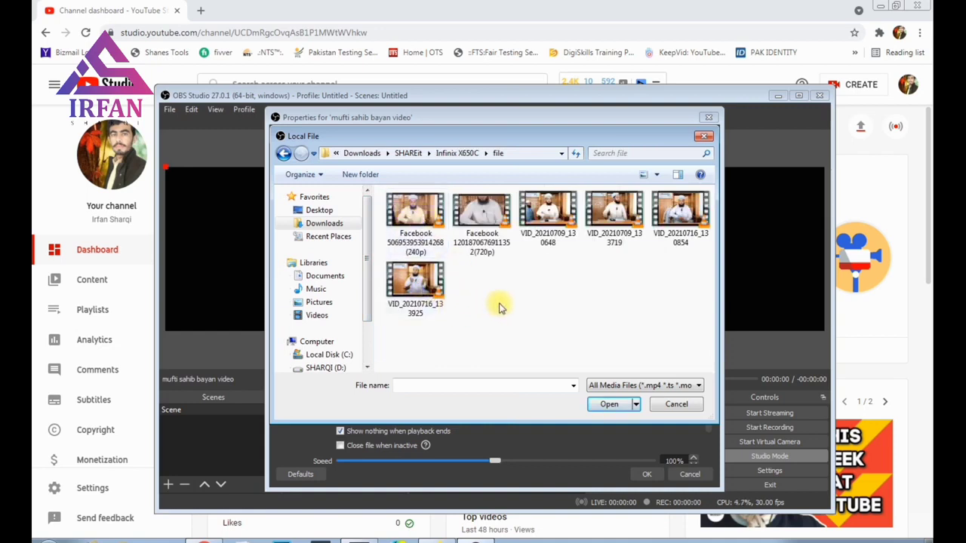
pyautogui.click(677, 219)
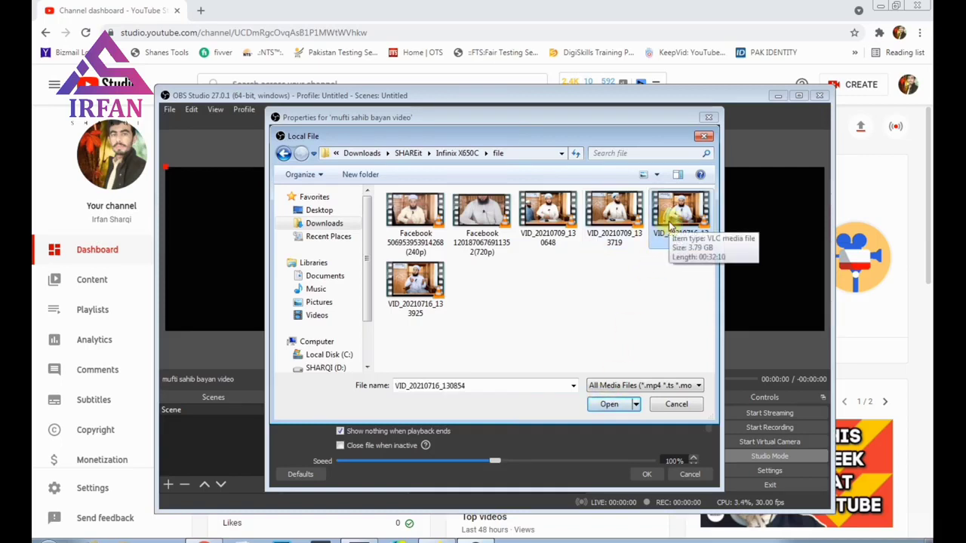
pyautogui.click(610, 404)
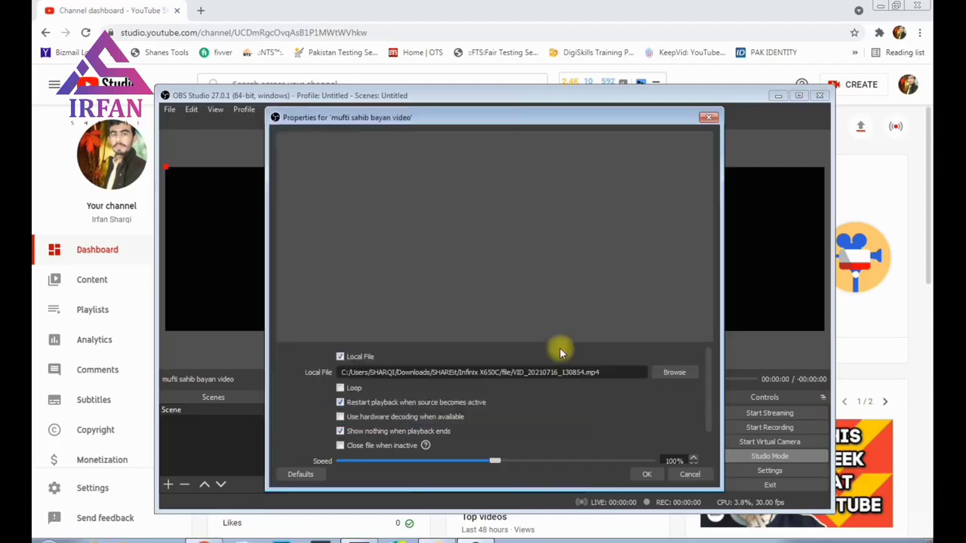
pyautogui.click(648, 473)
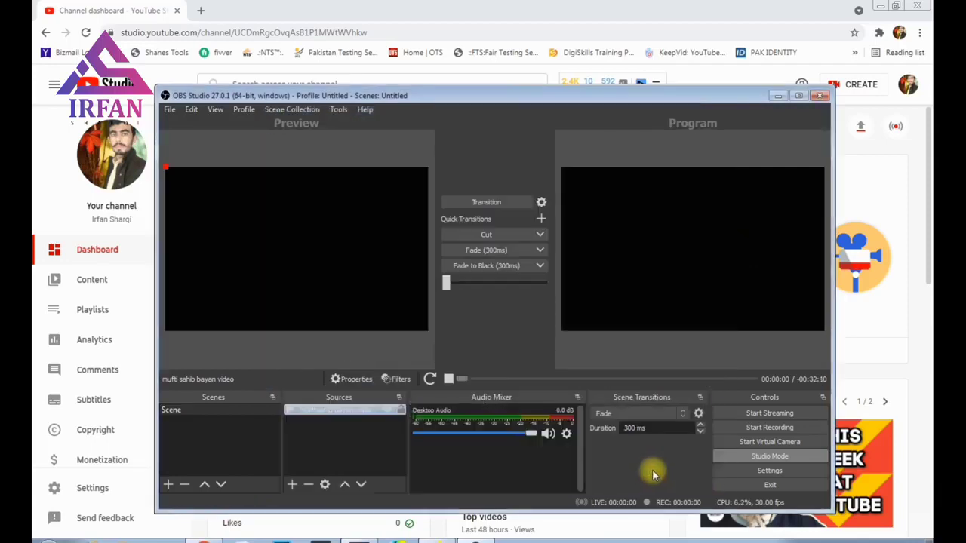
# Step: Add an Image source named 'logo'
pyautogui.click(321, 443)
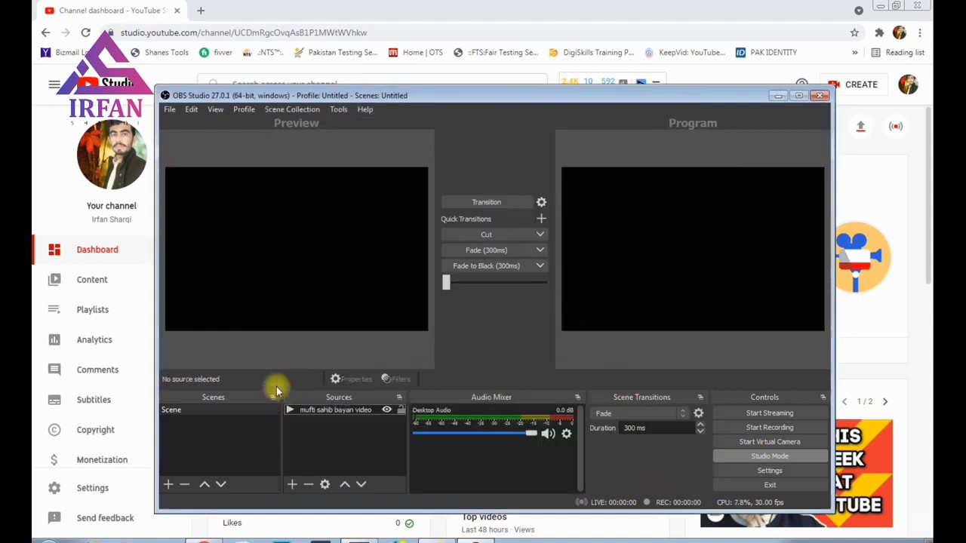
pyautogui.click(294, 483)
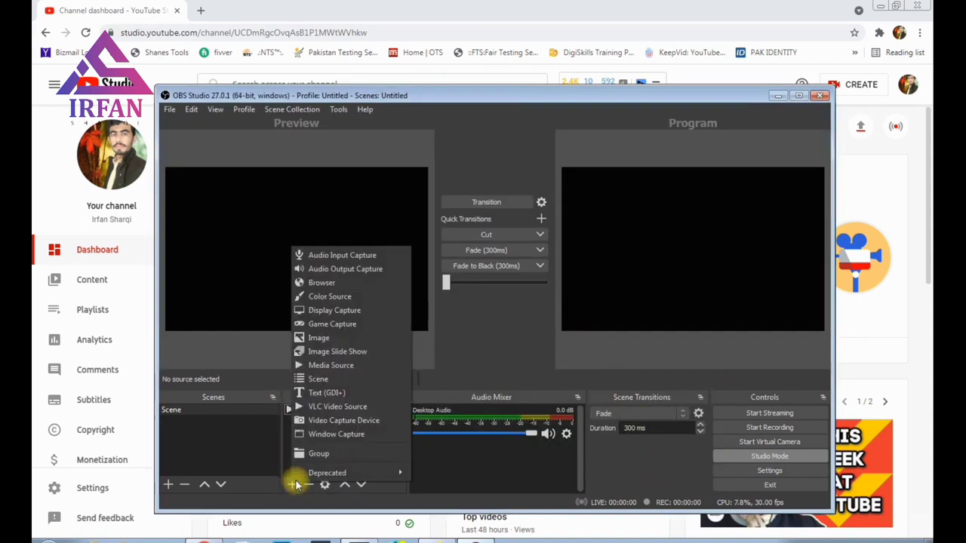
pyautogui.click(226, 446)
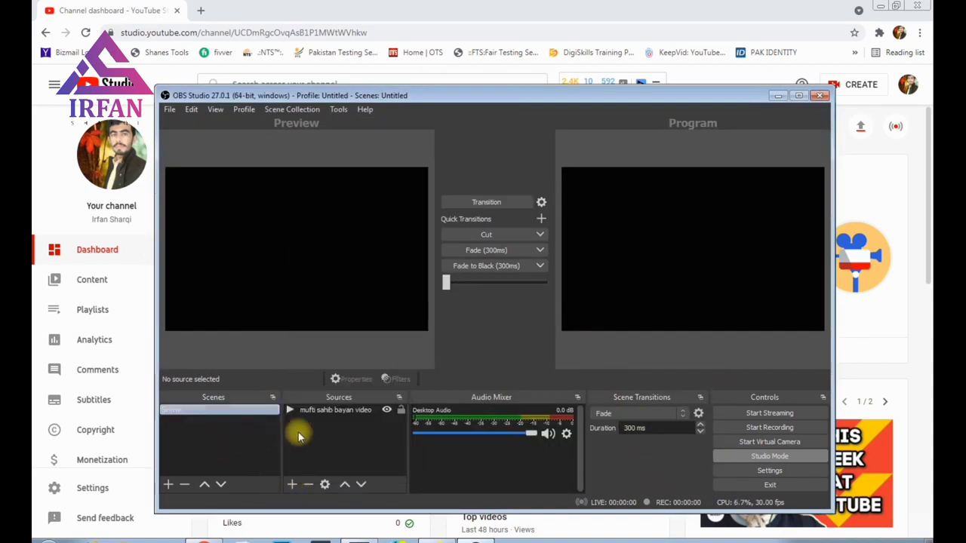
pyautogui.click(290, 485)
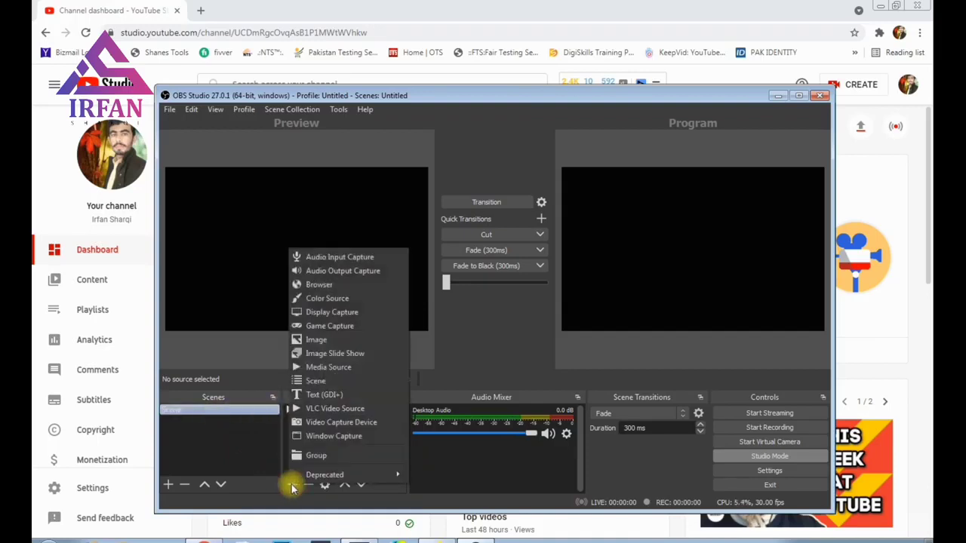
pyautogui.click(316, 345)
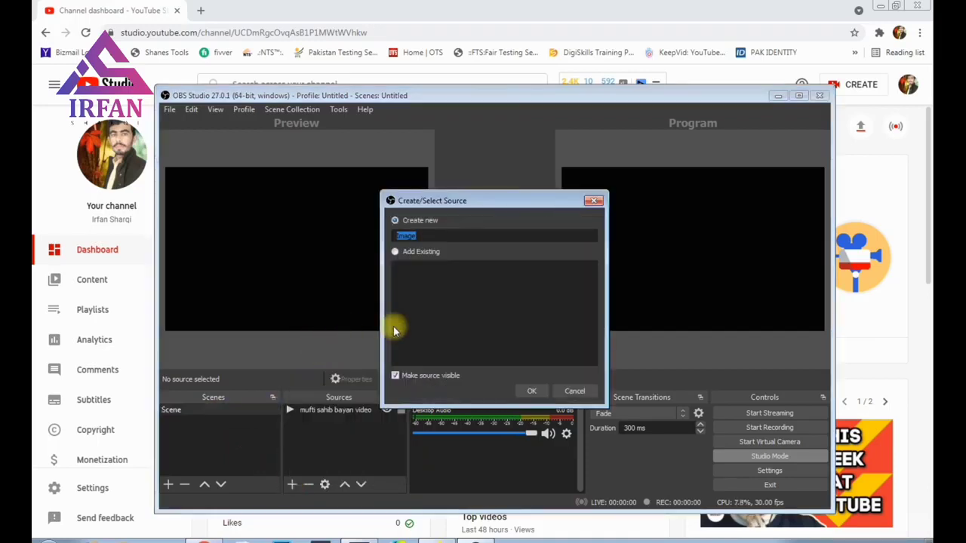
pyautogui.write('logo')
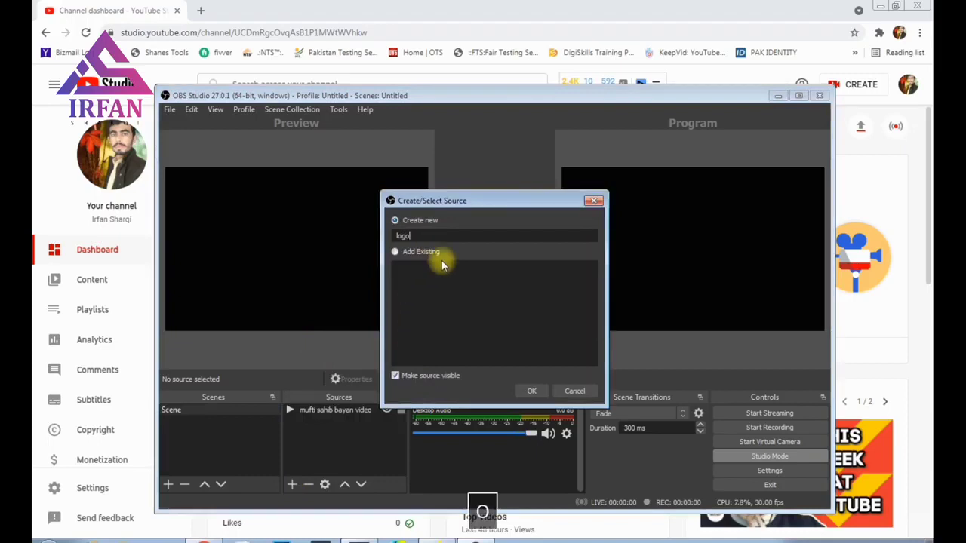
pyautogui.click(531, 391)
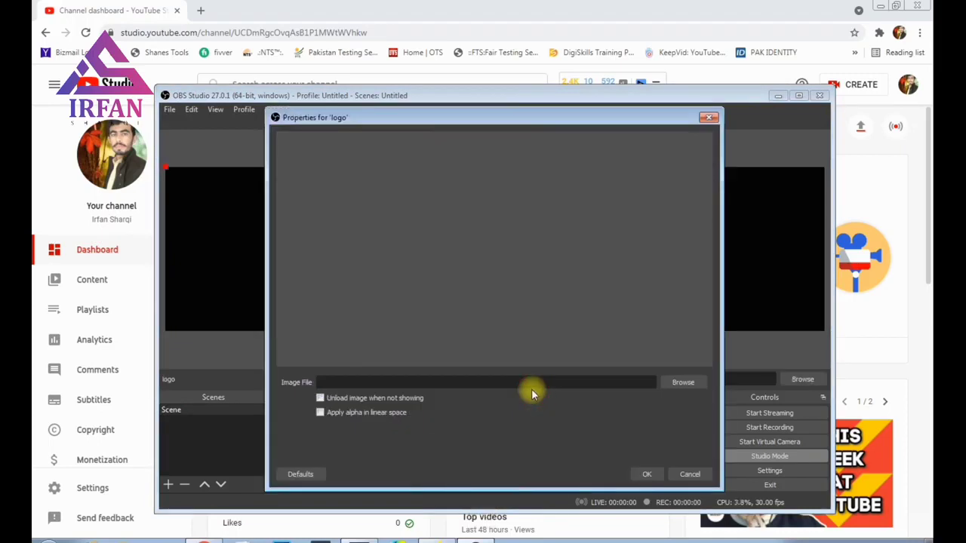
# Step: Set the logo image to SHARQI LOGO-1 from Downloads and shrink it into the top-right corner
pyautogui.click(679, 382)
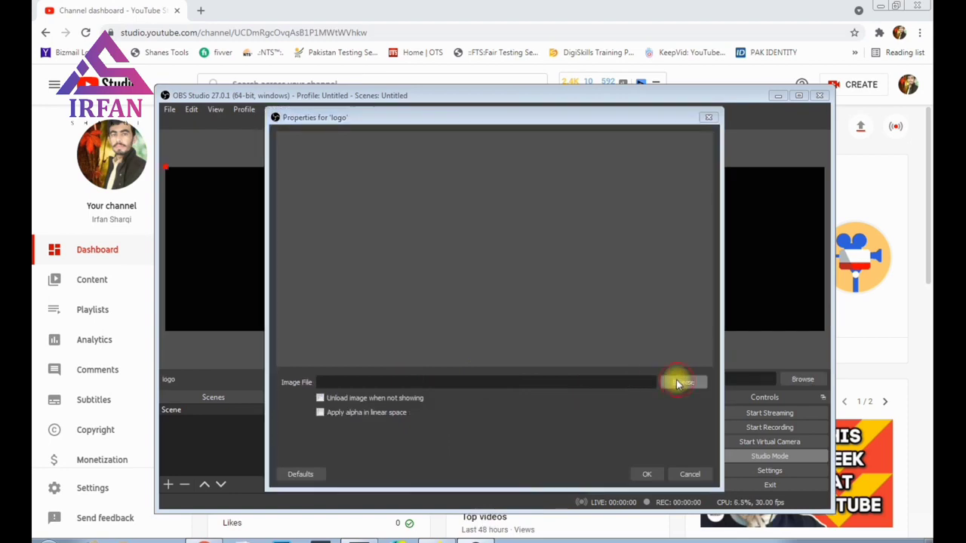
pyautogui.click(323, 224)
pyautogui.click(464, 242)
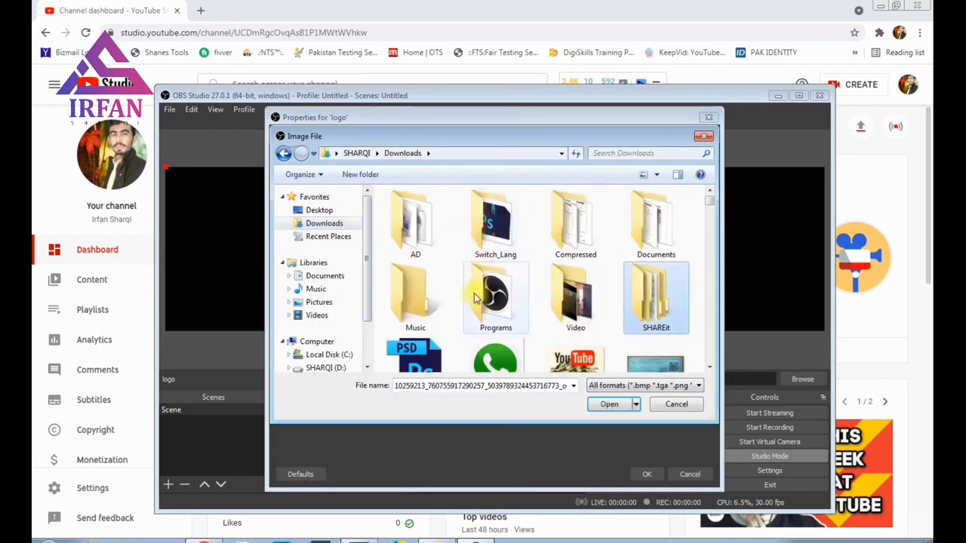
pyautogui.scroll(-5, 471, 297)
pyautogui.scroll(-10, 472, 297)
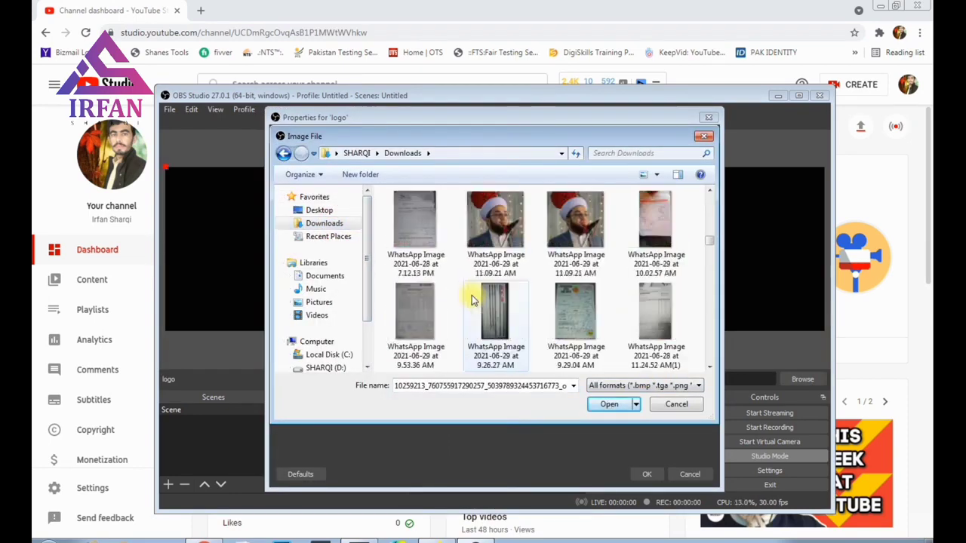
pyautogui.scroll(-2, 469, 300)
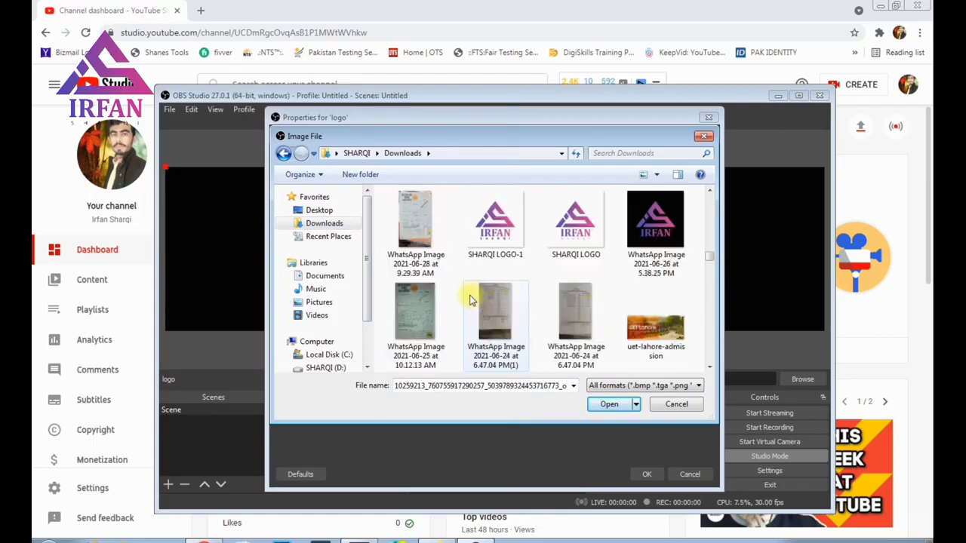
pyautogui.click(487, 226)
pyautogui.click(609, 403)
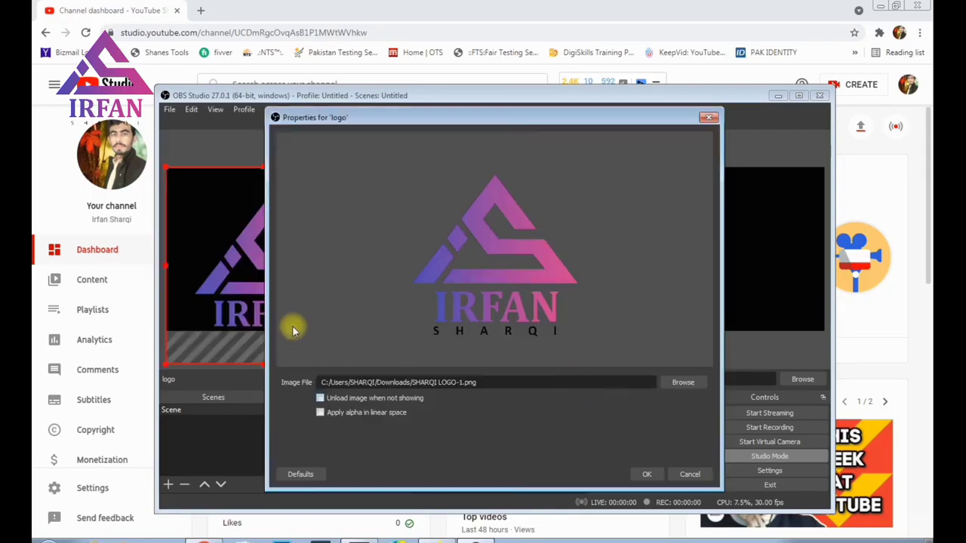
pyautogui.click(642, 473)
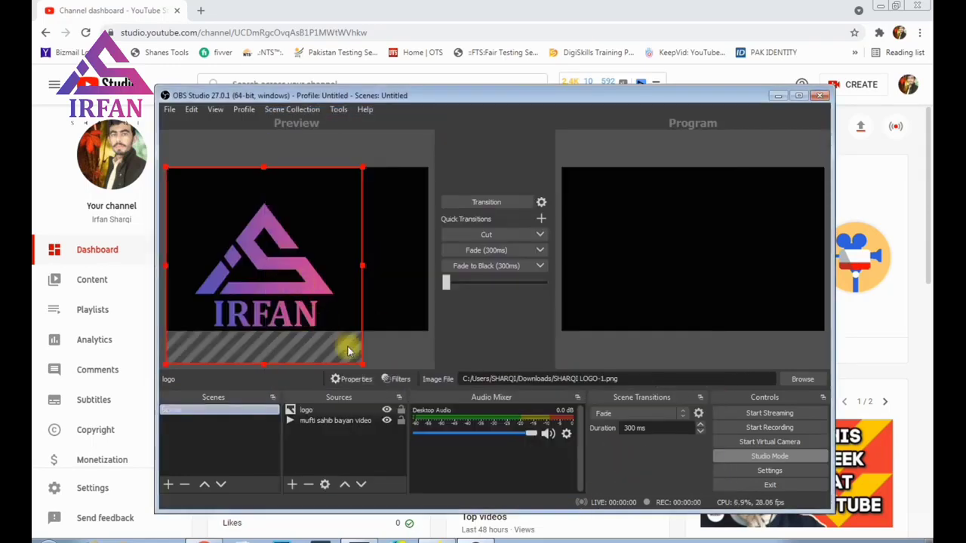
pyautogui.moveTo(357, 361); pyautogui.dragTo(404, 193)
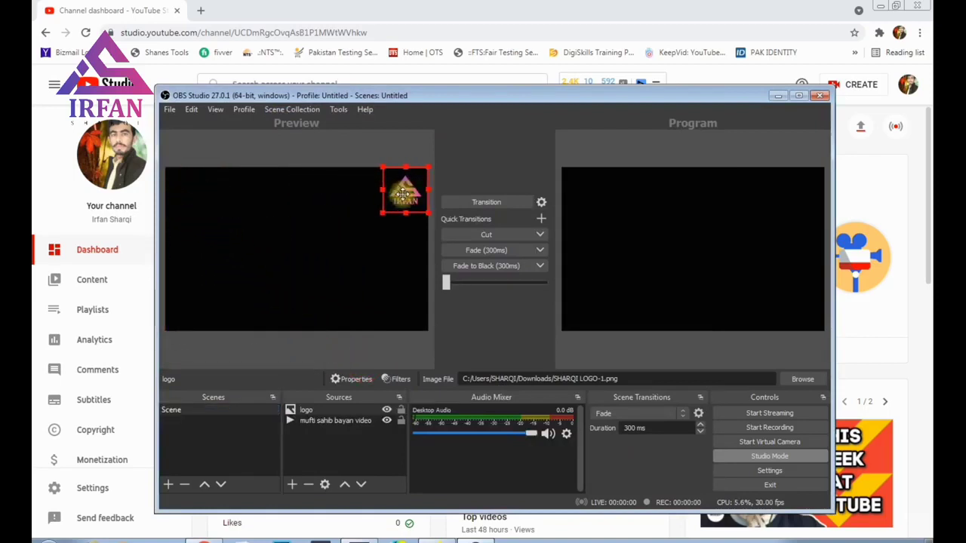
# Step: Add an Image source named 'lower'
pyautogui.click(323, 445)
pyautogui.click(292, 484)
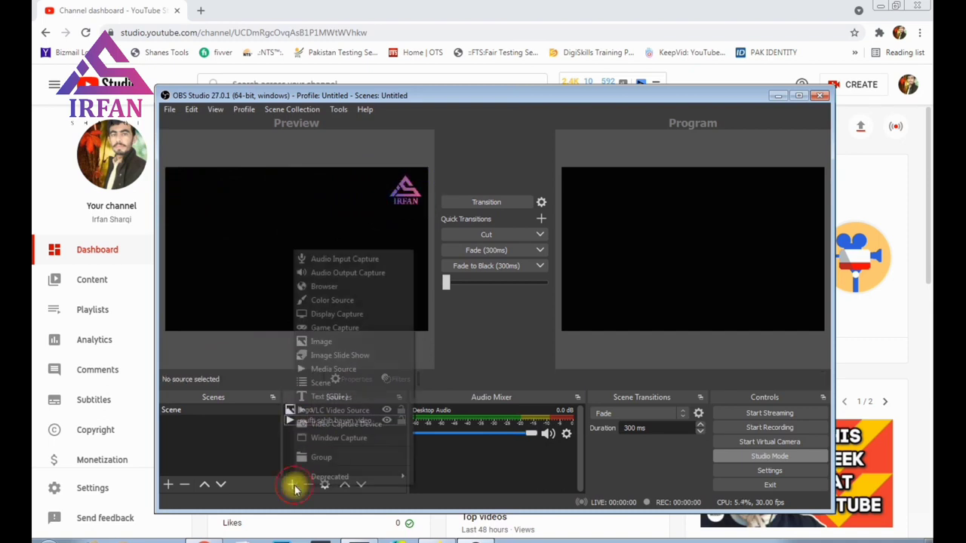
pyautogui.click(320, 341)
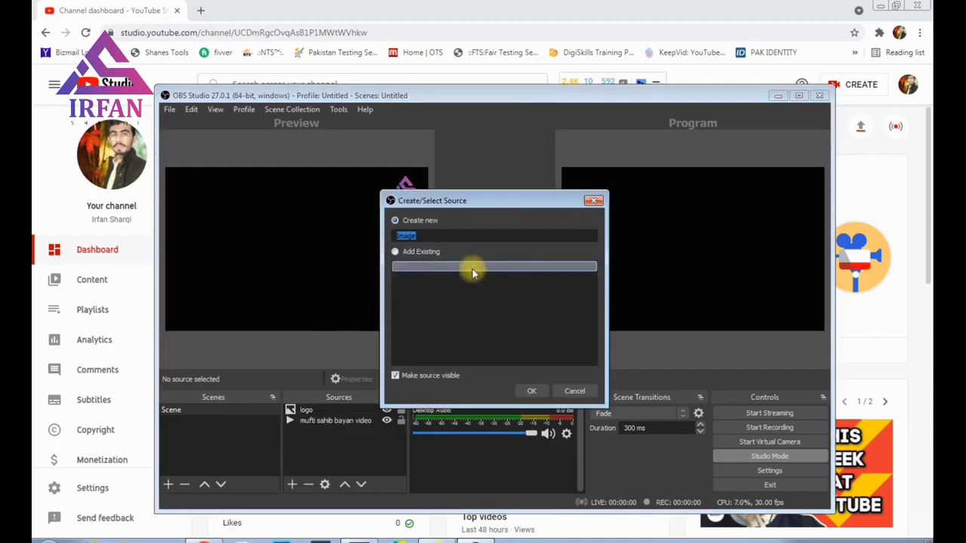
pyautogui.write('lower')
pyautogui.click(529, 391)
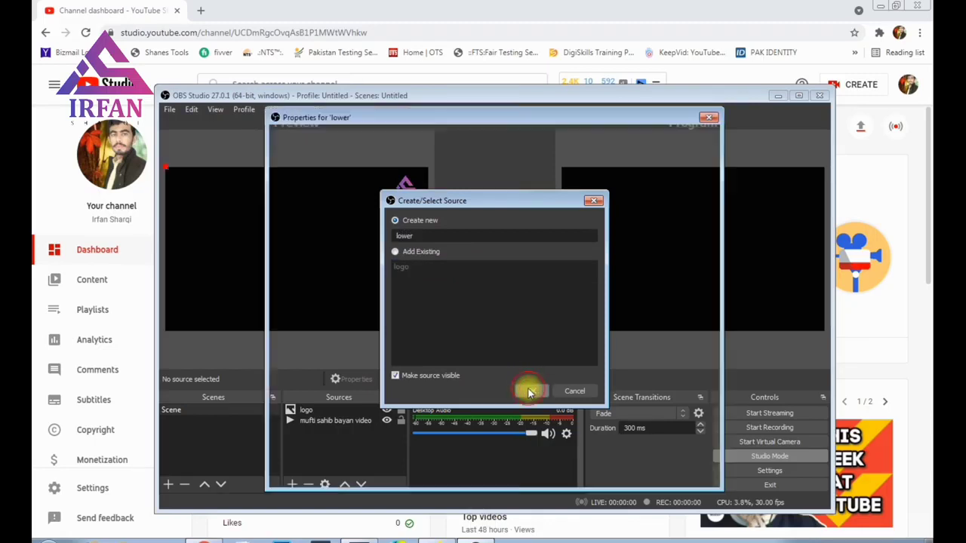
# Step: Pick youtube.png from the Desktop's irfan folder as the banner image
pyautogui.click(669, 381)
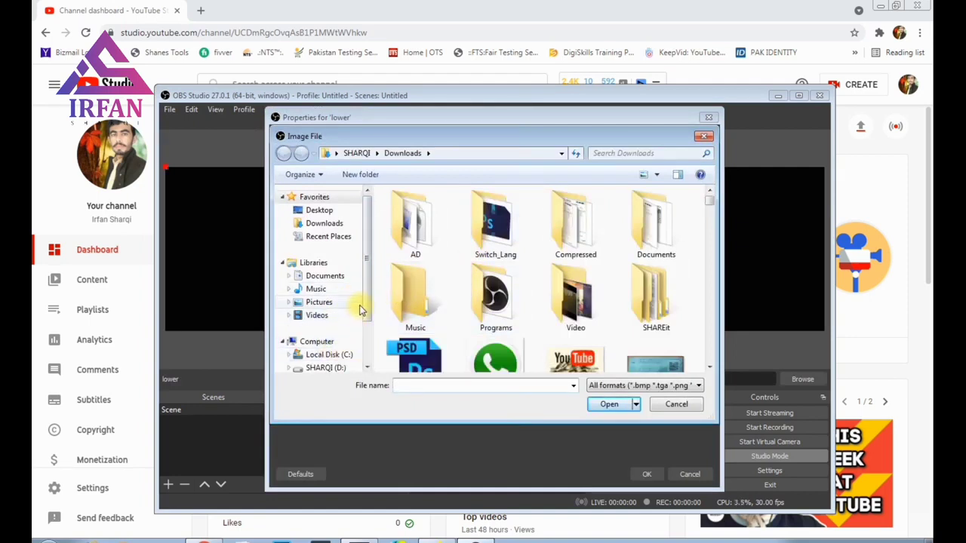
pyautogui.scroll(-1, 368, 309)
pyautogui.scroll(1, 368, 308)
pyautogui.click(320, 210)
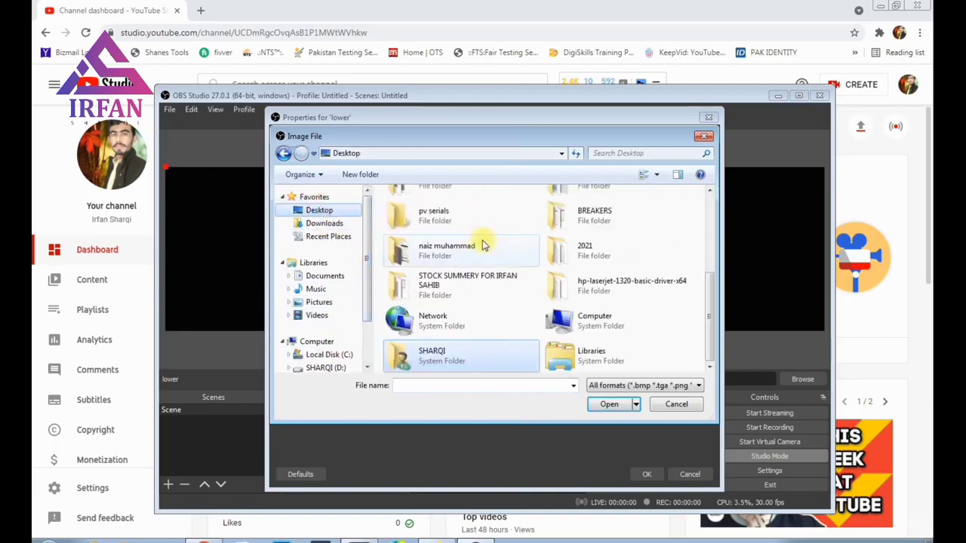
pyautogui.scroll(5, 494, 251)
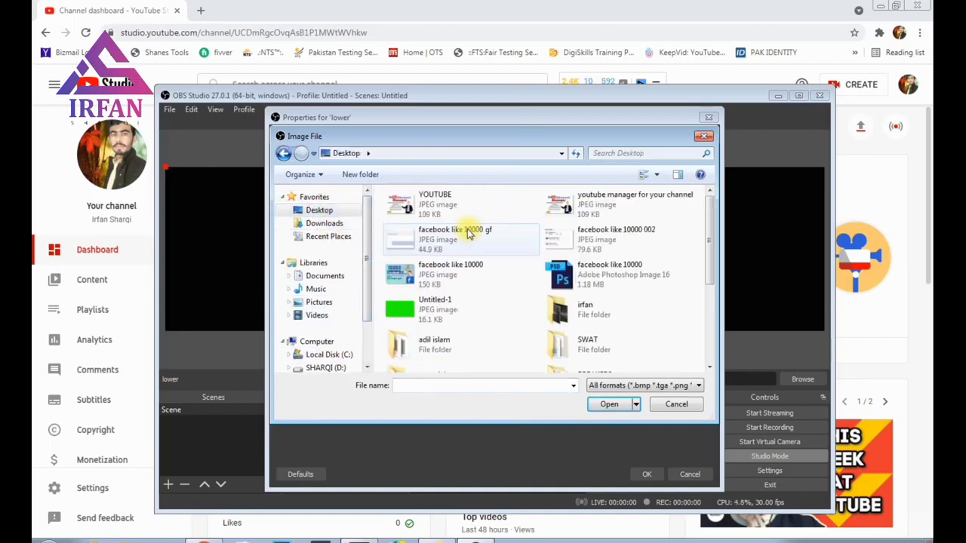
pyautogui.doubleClick(559, 307)
pyautogui.click(566, 290)
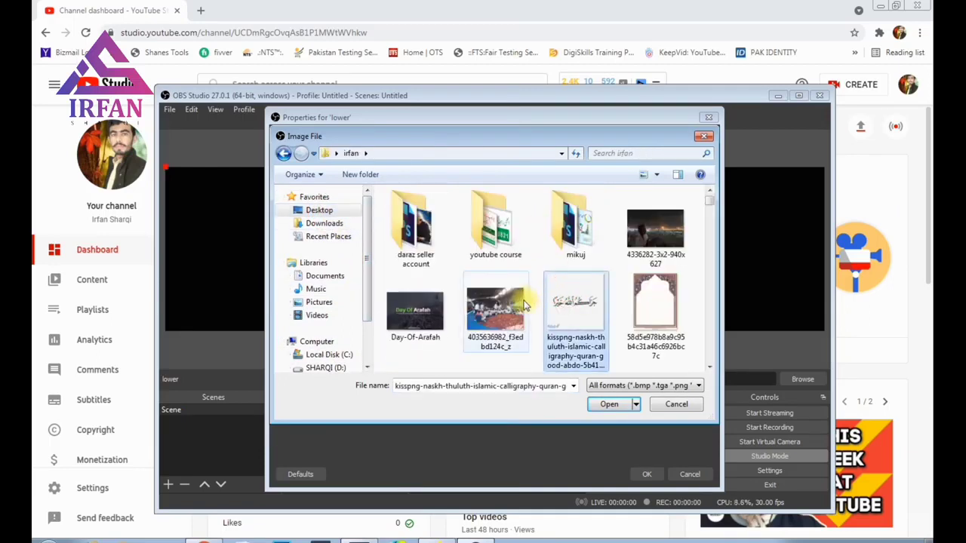
pyautogui.click(496, 309)
pyautogui.scroll(-5, 498, 309)
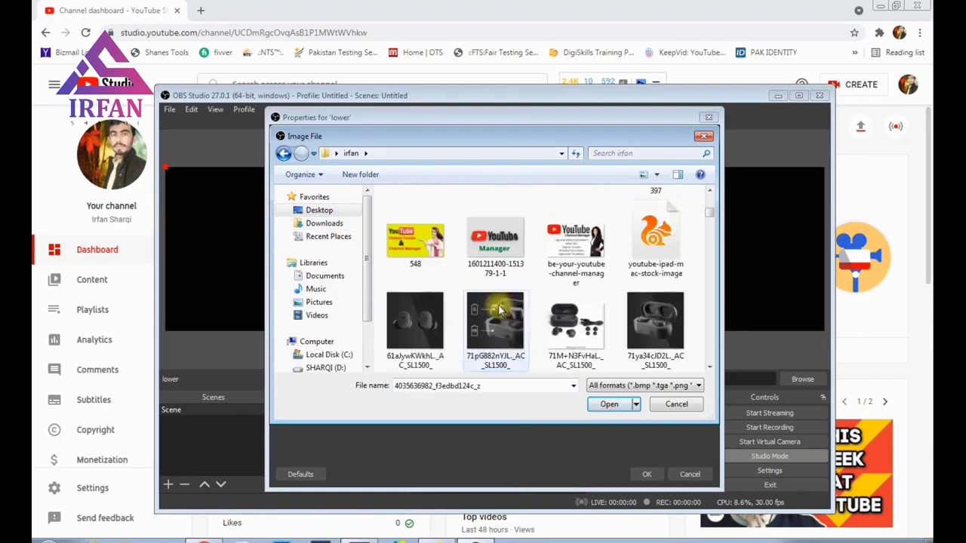
pyautogui.scroll(-1, 498, 307)
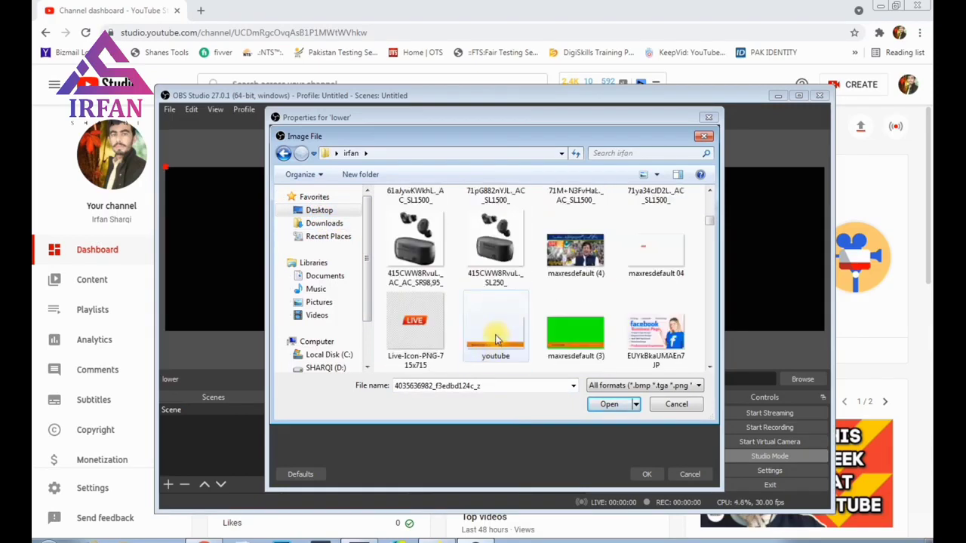
pyautogui.click(495, 339)
# Step: Apply the youtube.png banner and stretch it across the bottom of the preview
pyautogui.click(608, 405)
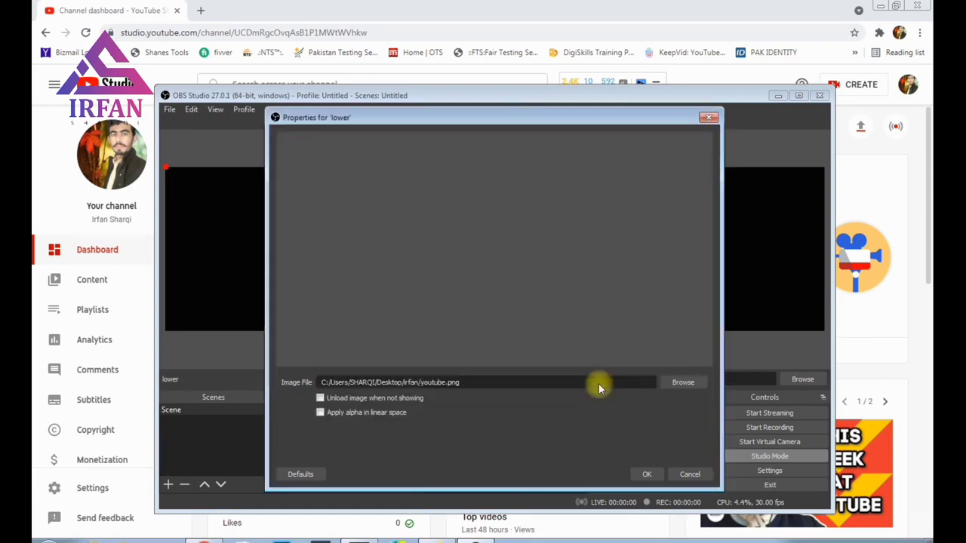
pyautogui.click(643, 474)
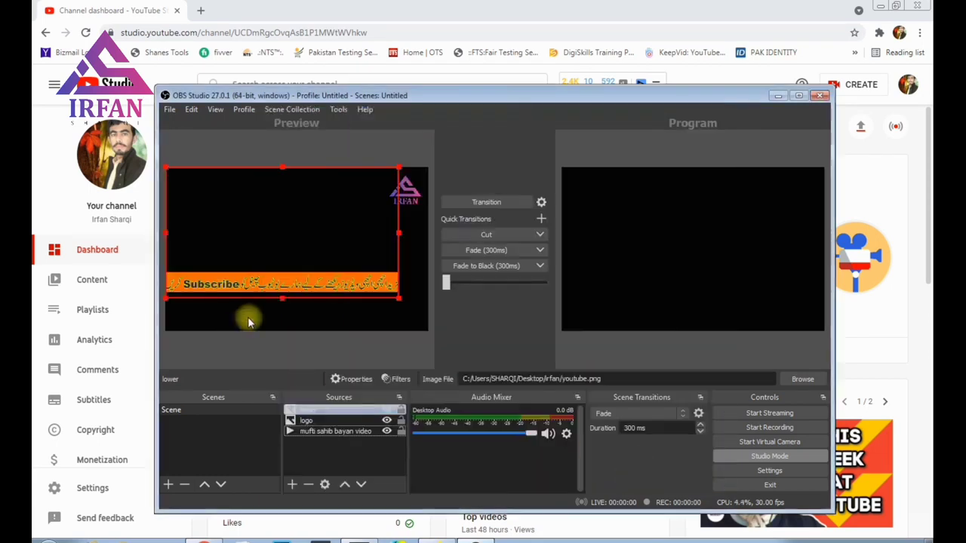
pyautogui.moveTo(272, 267); pyautogui.dragTo(285, 267)
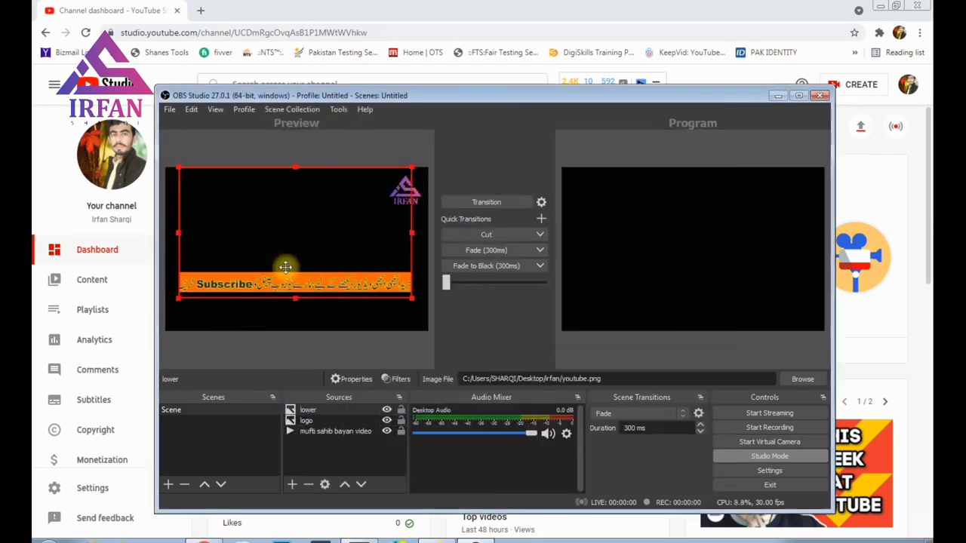
pyautogui.moveTo(411, 298); pyautogui.dragTo(415, 300)
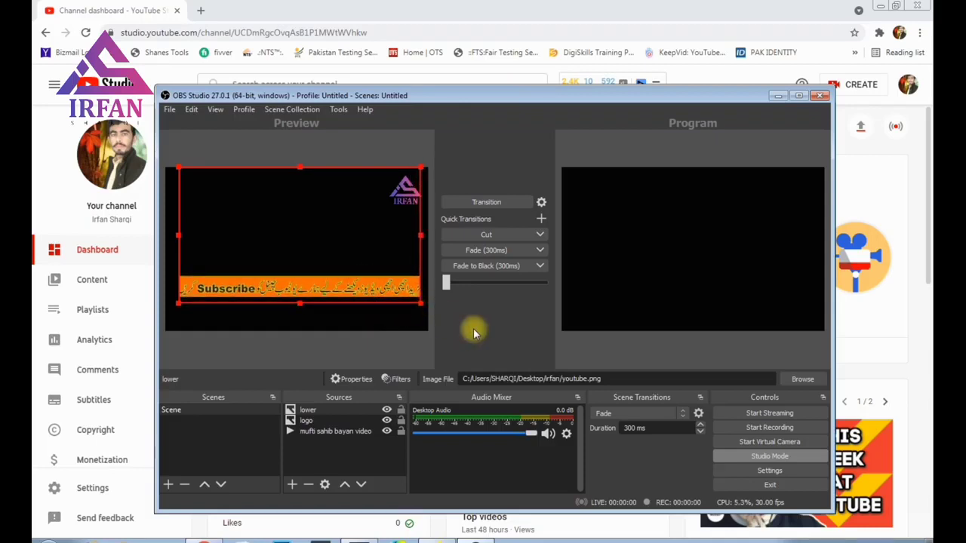
pyautogui.click(295, 460)
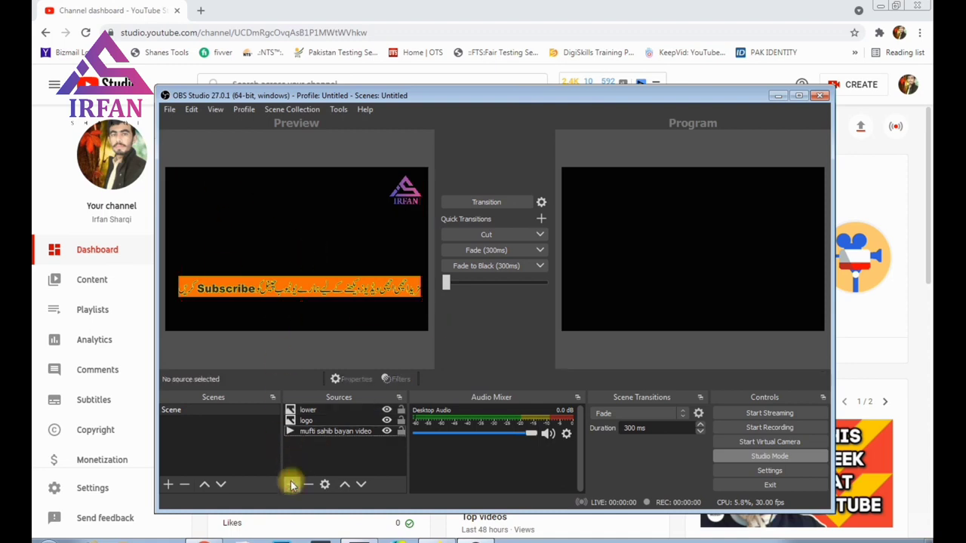
pyautogui.click(291, 484)
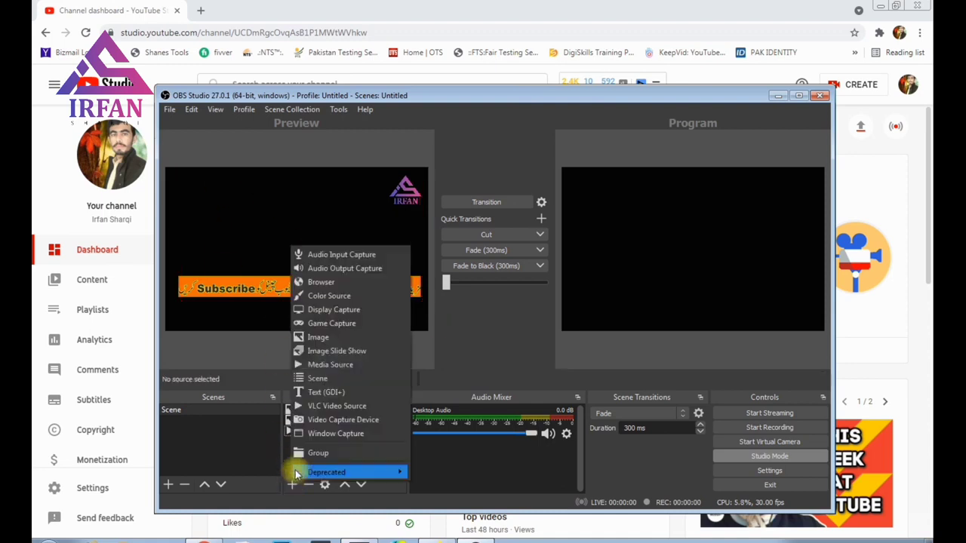
pyautogui.click(314, 338)
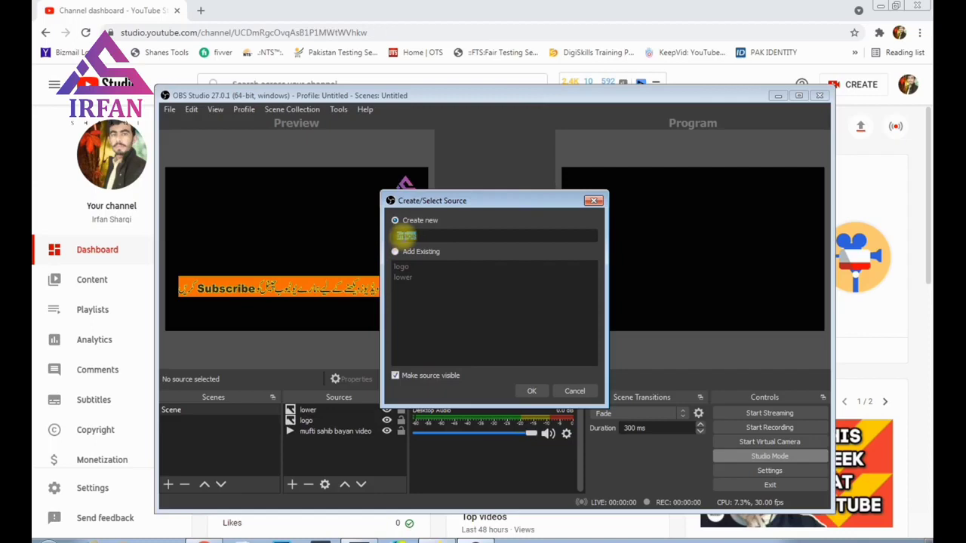
pyautogui.press('BackSpace')
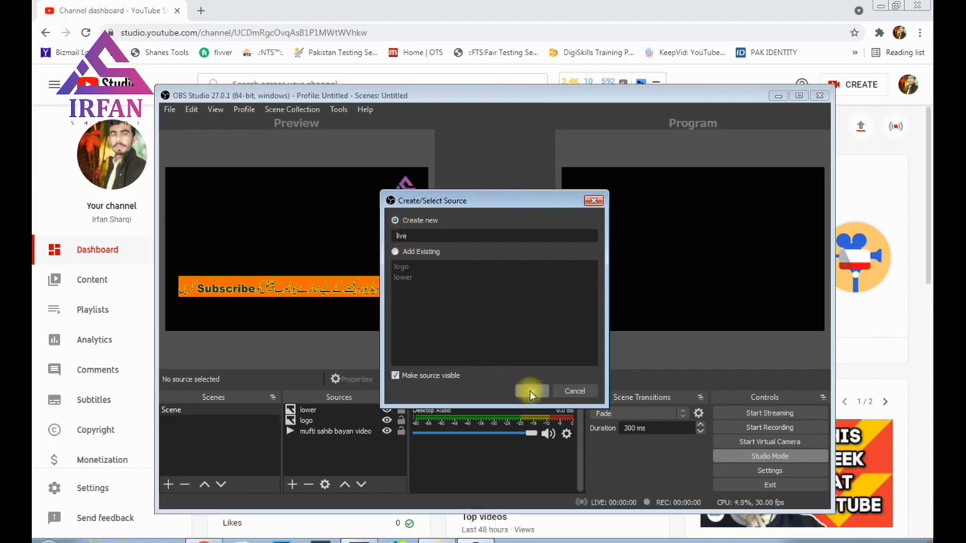
pyautogui.click(575, 390)
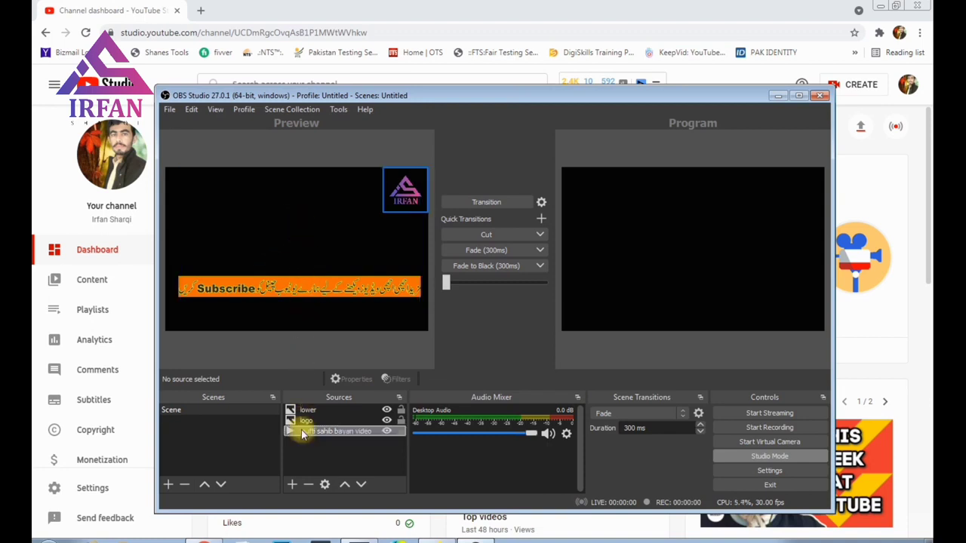
pyautogui.click(325, 296)
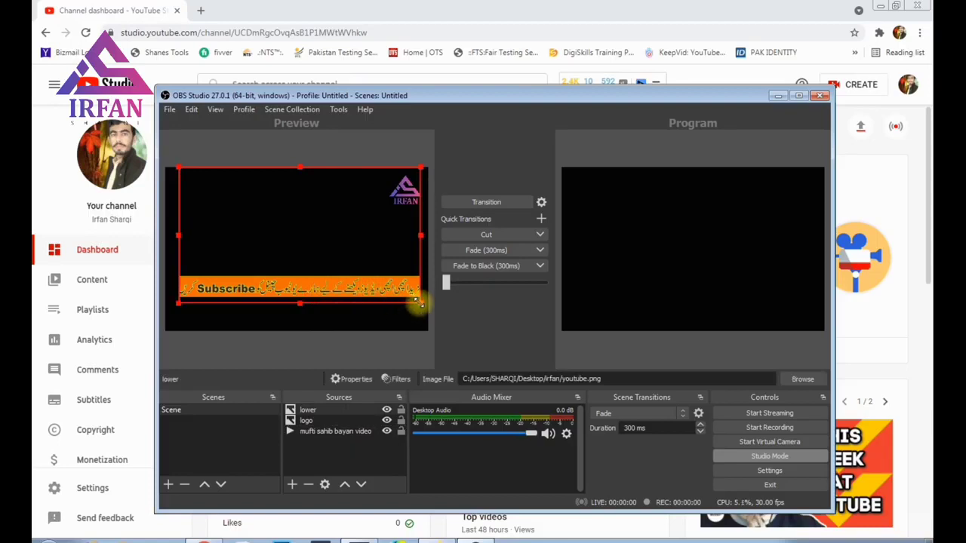
# Step: Remove the existing 'lower' banner source
pyautogui.rightClick(312, 410)
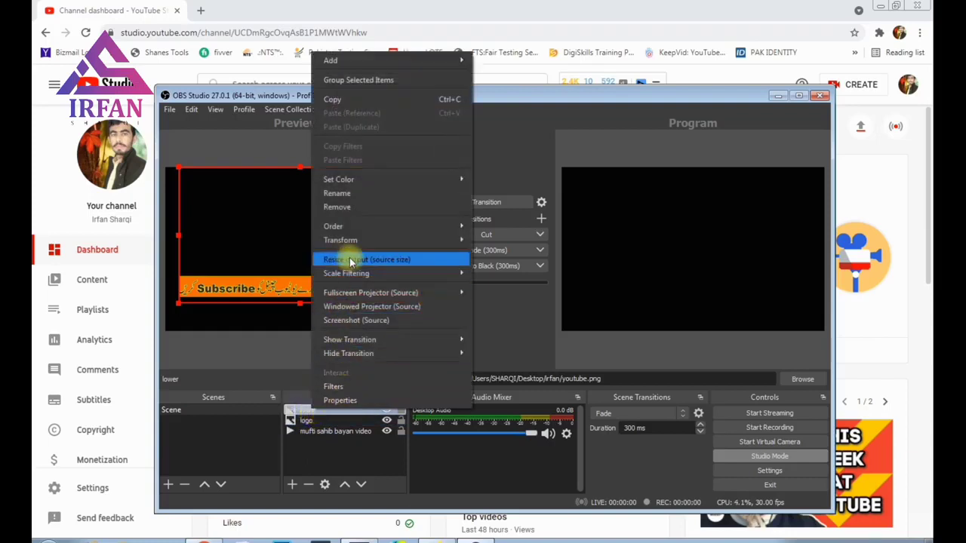
pyautogui.click(345, 208)
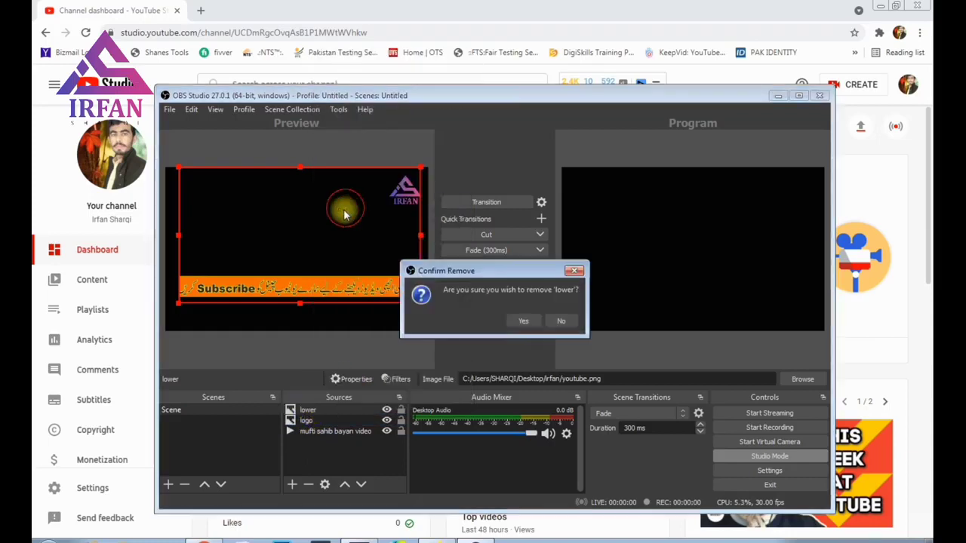
pyautogui.click(521, 320)
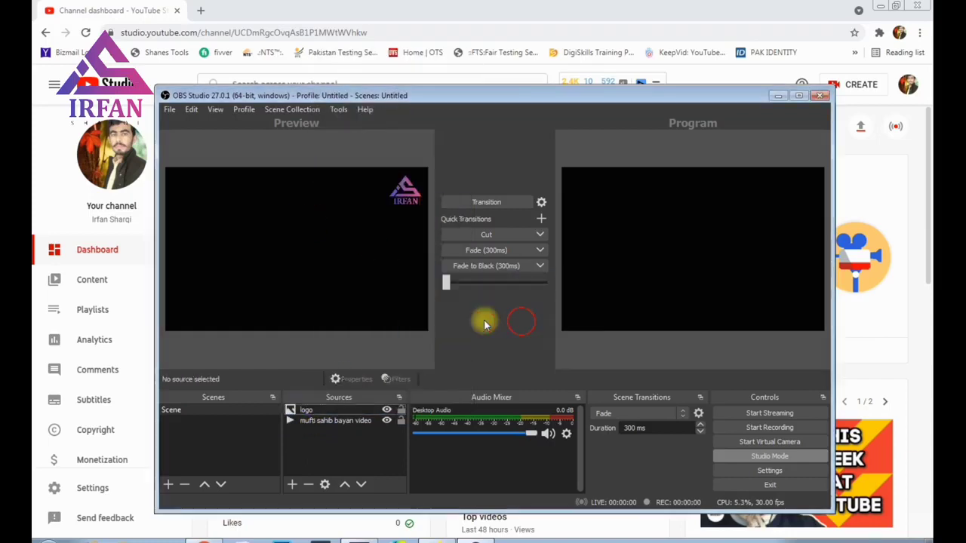
# Step: Add a new Image source named 'lower'
pyautogui.click(292, 484)
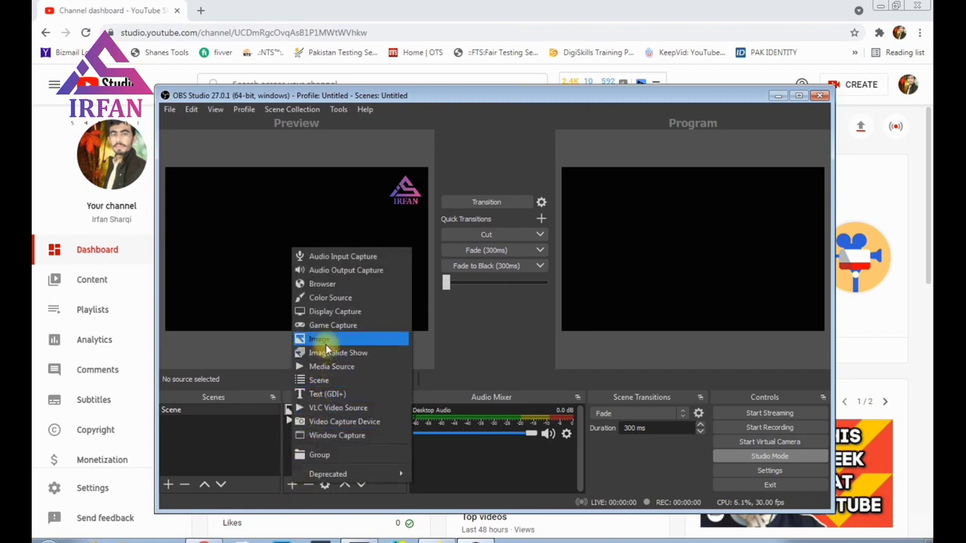
pyautogui.click(325, 341)
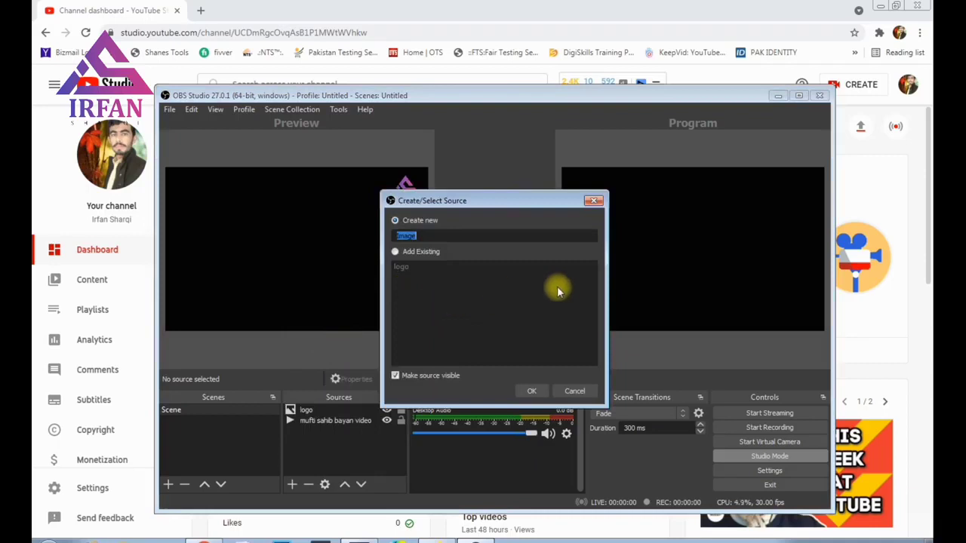
pyautogui.write('lower')
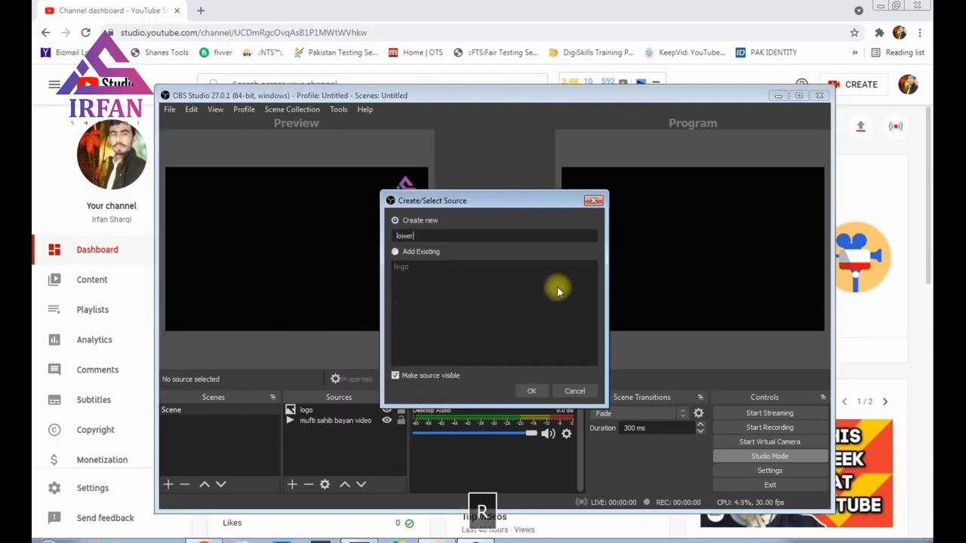
pyautogui.click(532, 391)
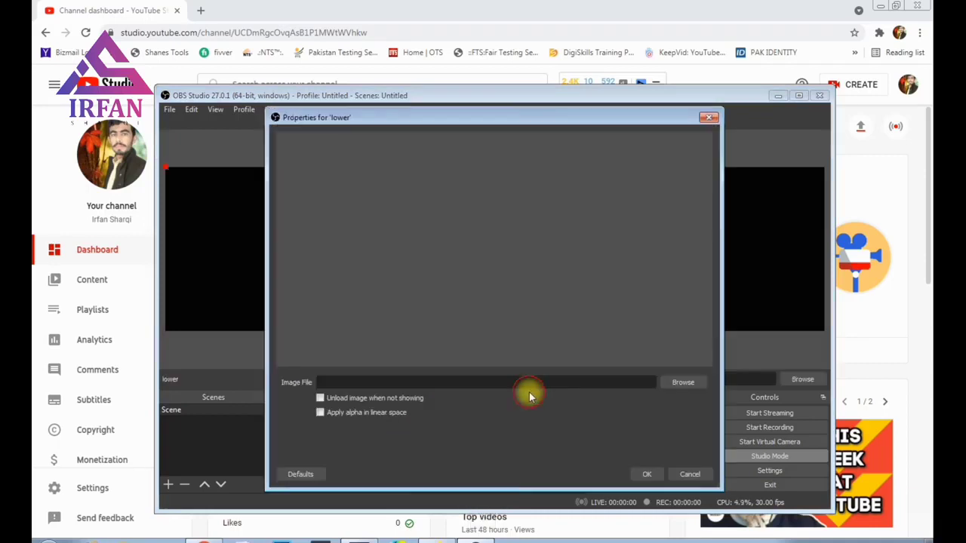
# Step: Set its image to qurbani koshat ka name nai.png from the project folder on drive E:
pyautogui.click(681, 382)
pyautogui.moveTo(368, 302); pyautogui.dragTo(368, 336)
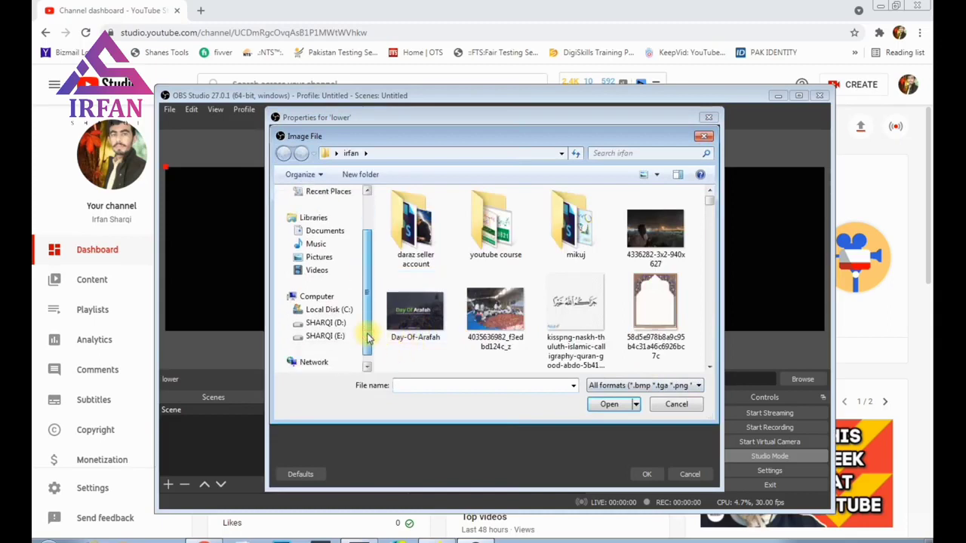
pyautogui.click(346, 337)
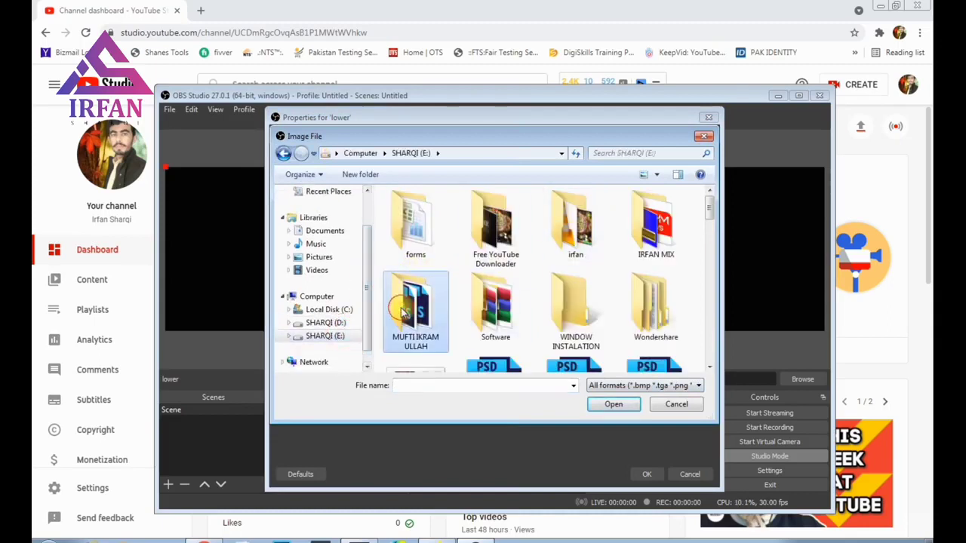
pyautogui.doubleClick(444, 284)
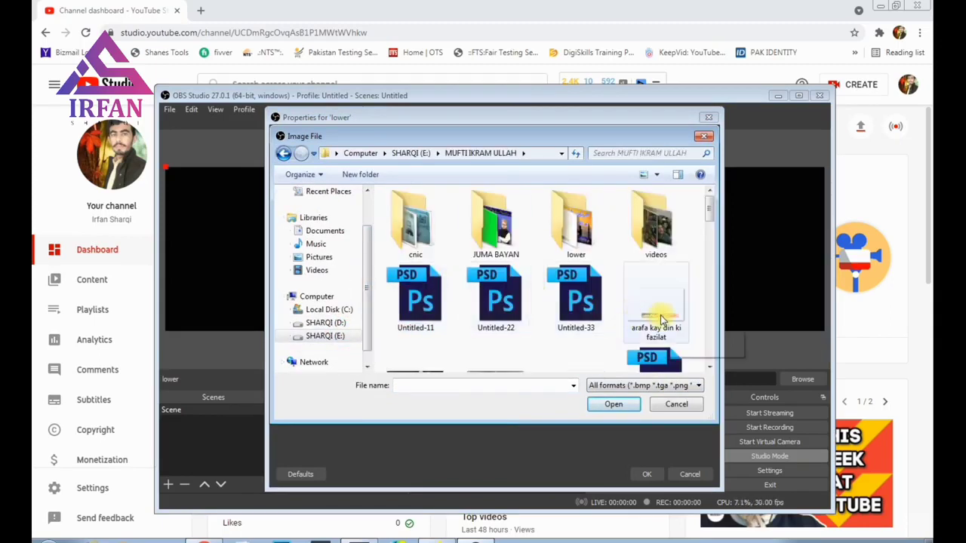
pyautogui.click(660, 320)
pyautogui.scroll(-1, 656, 317)
pyautogui.click(558, 325)
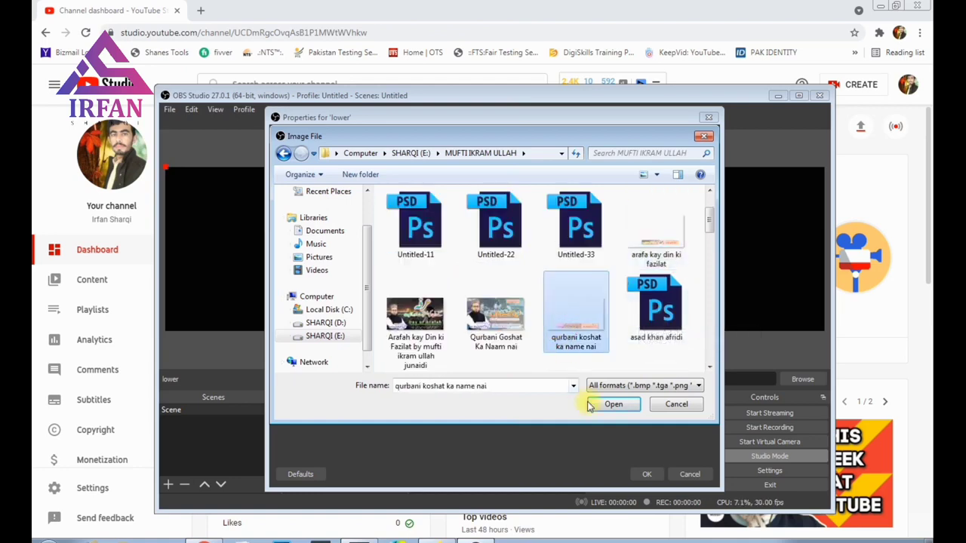
pyautogui.click(610, 406)
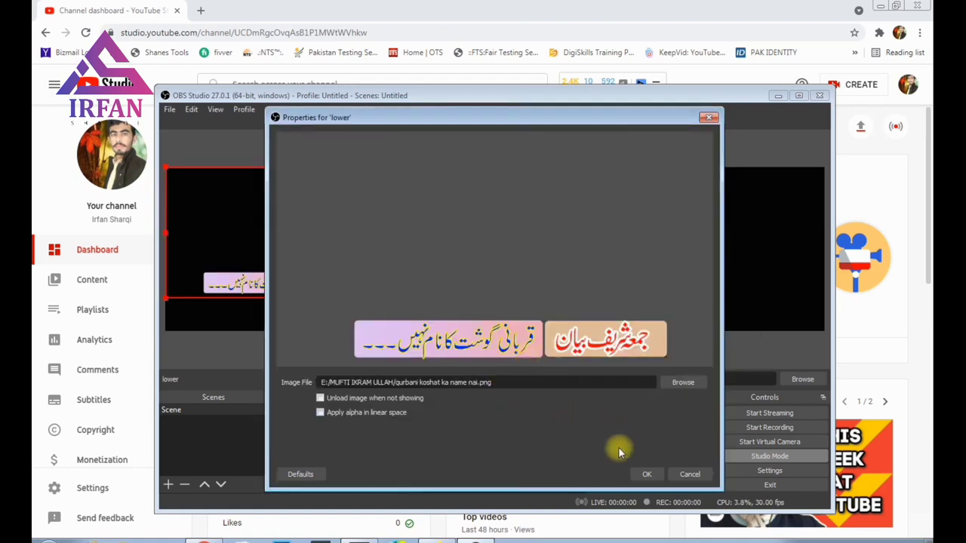
pyautogui.click(645, 472)
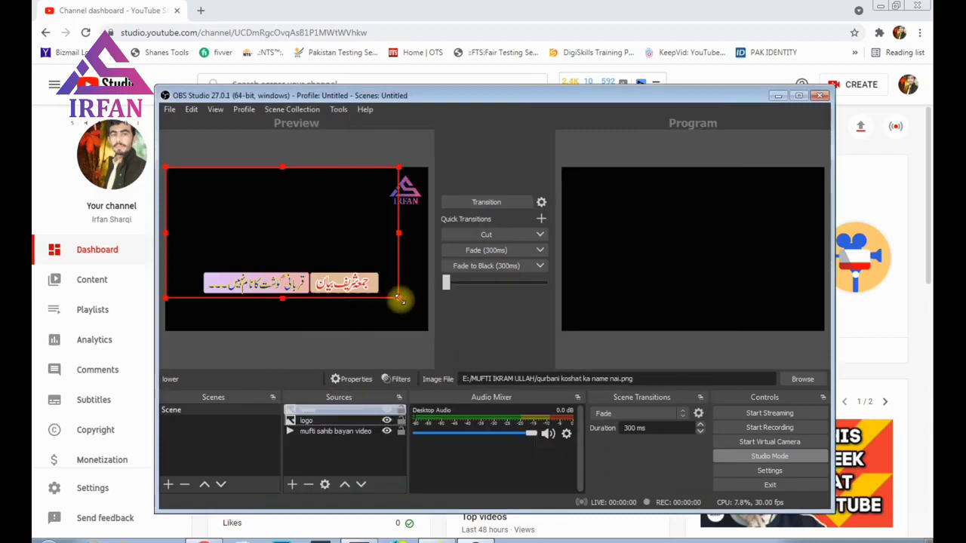
# Step: Shrink the lower third, place it along the bottom, and send the scene to Program
pyautogui.moveTo(400, 300); pyautogui.dragTo(365, 307)
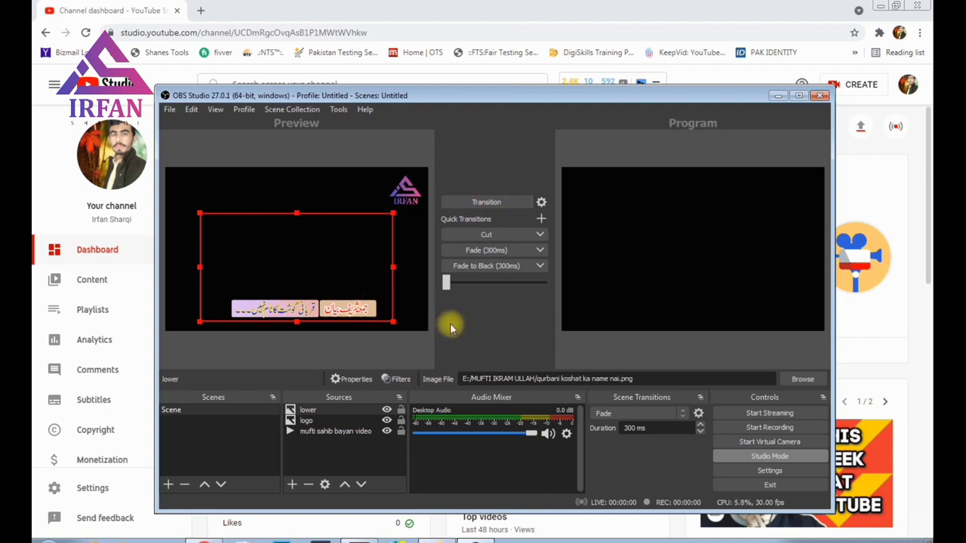
pyautogui.moveTo(305, 275)
pyautogui.mouseDown()
pyautogui.moveTo(304, 291)
pyautogui.moveTo(296, 285)
pyautogui.mouseUp()
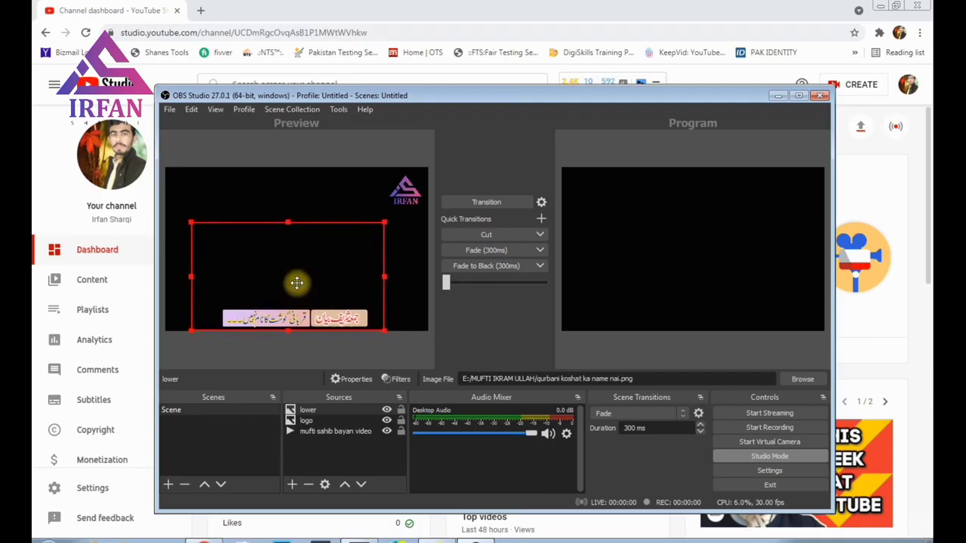
pyautogui.press('Up')
pyautogui.press('Up')
pyautogui.press('Up')
pyautogui.press('Up')
pyautogui.press('Up')
pyautogui.press('Up')
pyautogui.press('Up')
pyautogui.press('Up')
pyautogui.press('Up')
pyautogui.press('Up')
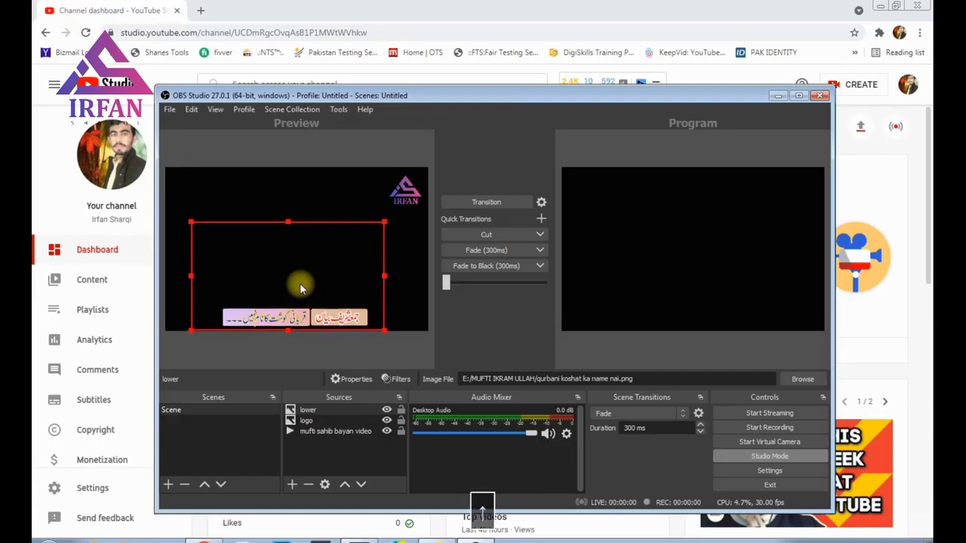
pyautogui.press('Up')
pyautogui.press('Up')
pyautogui.press('Up')
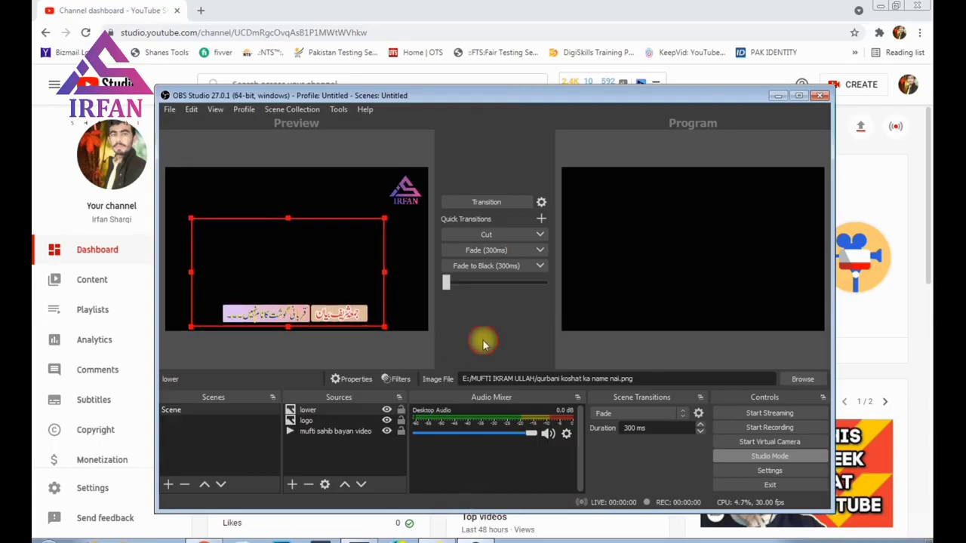
pyautogui.click(298, 451)
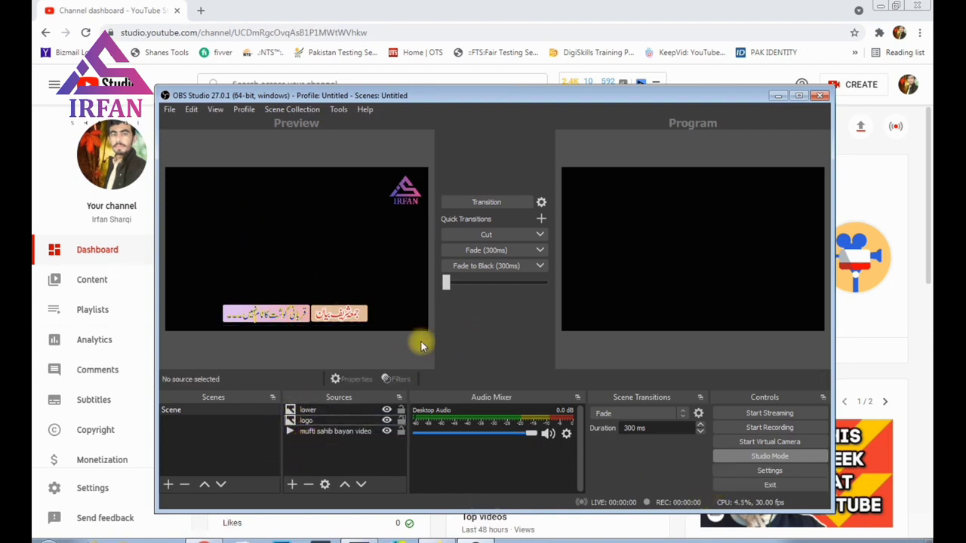
pyautogui.click(469, 200)
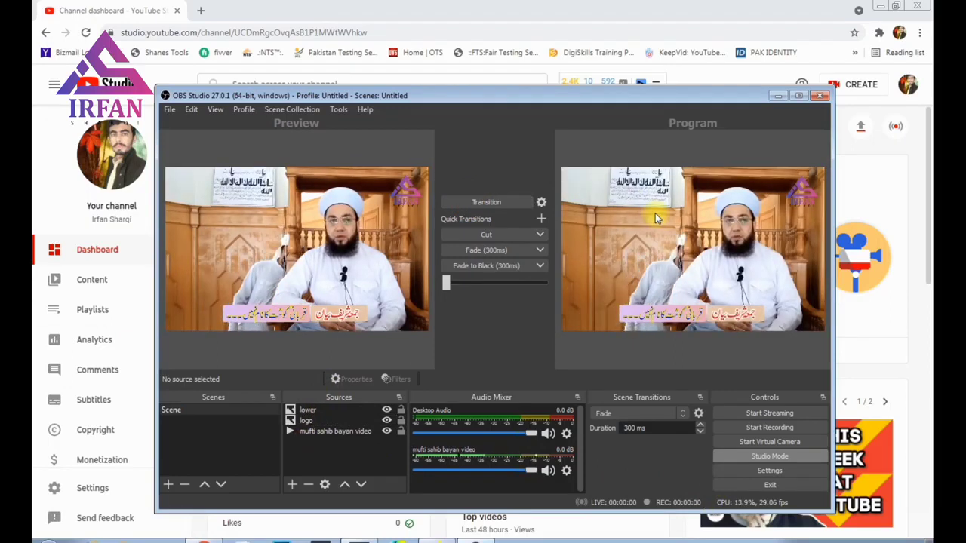
# Step: Review the lower source's properties and move the banner slightly lower
pyautogui.click(314, 411)
pyautogui.press('Down')
pyautogui.press('Down')
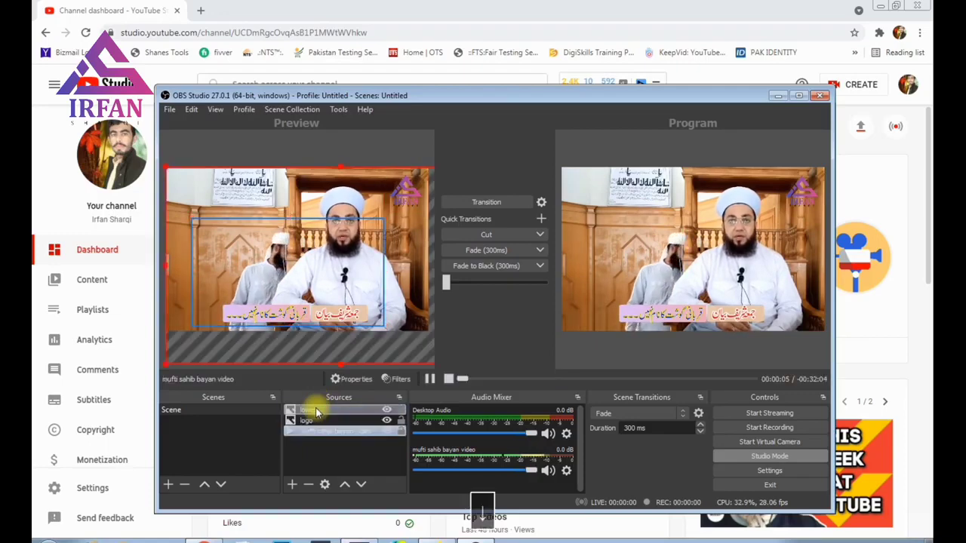
pyautogui.doubleClick(311, 411)
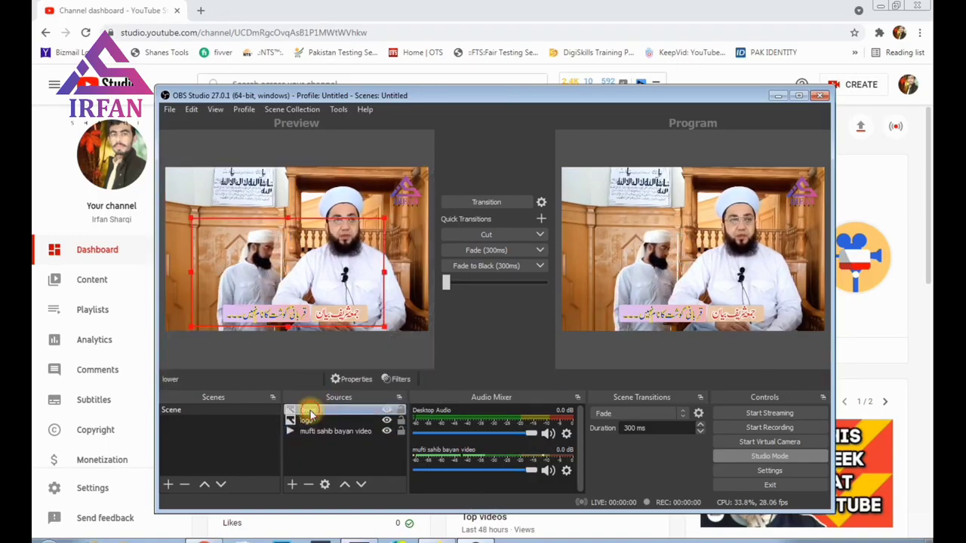
pyautogui.click(645, 474)
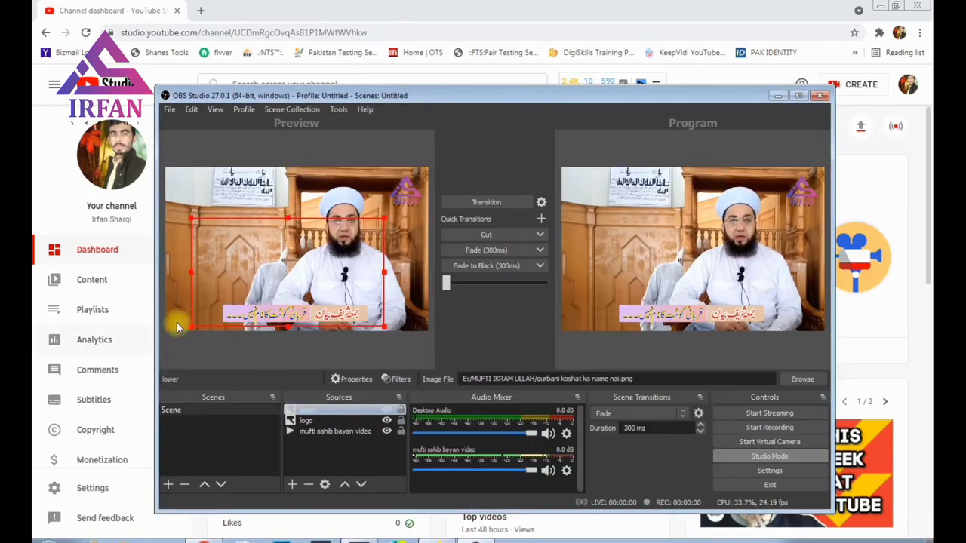
pyautogui.moveTo(321, 294); pyautogui.dragTo(322, 298)
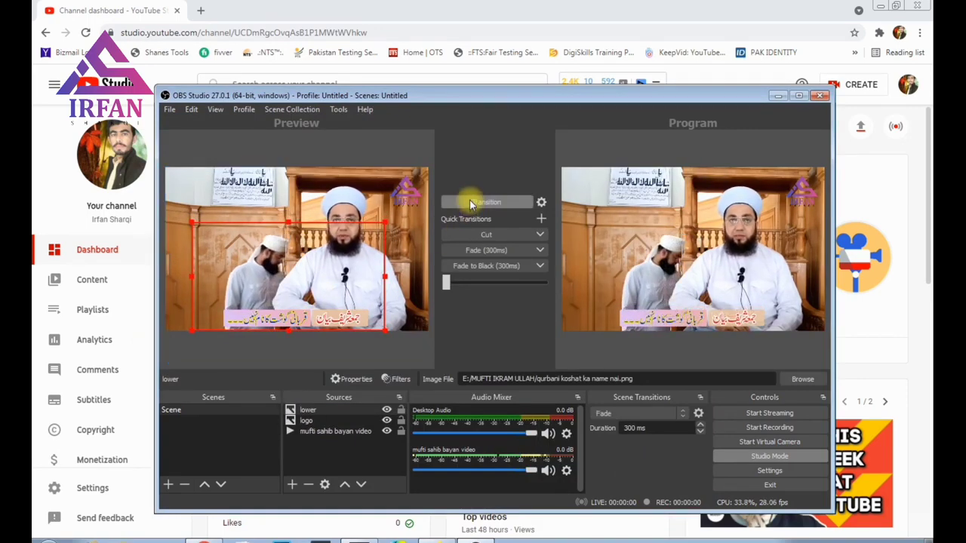
# Step: Create Scene 2 and add a Media Source named 'madina video'
pyautogui.click(168, 487)
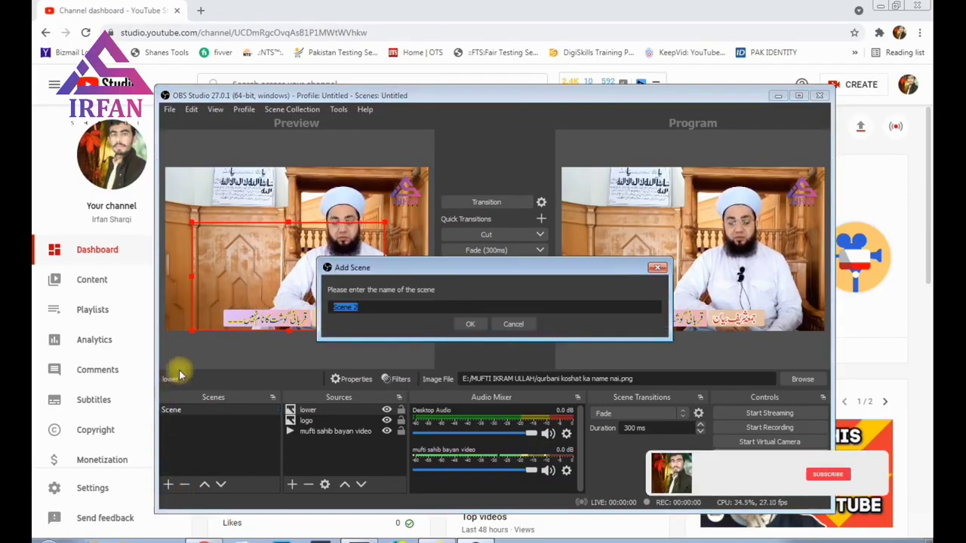
pyautogui.click(468, 323)
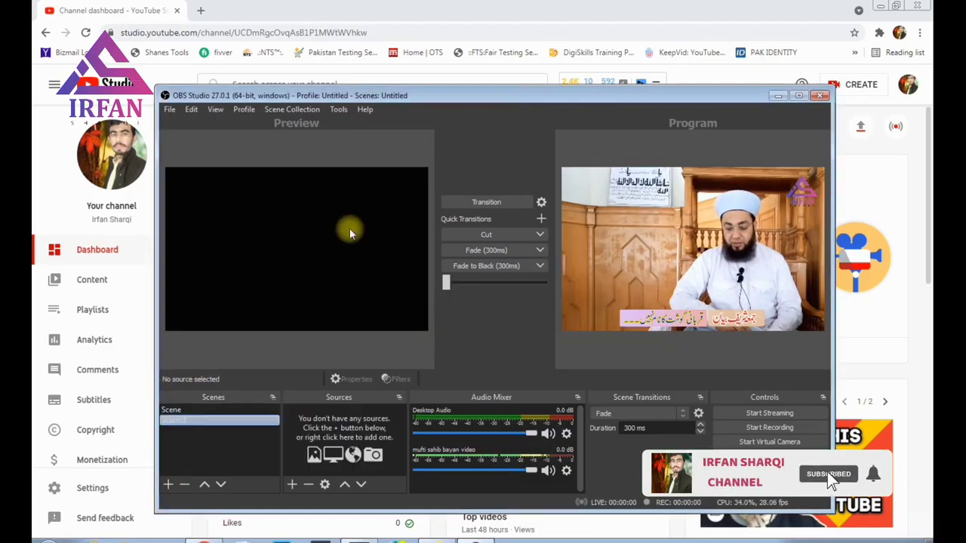
pyautogui.click(291, 485)
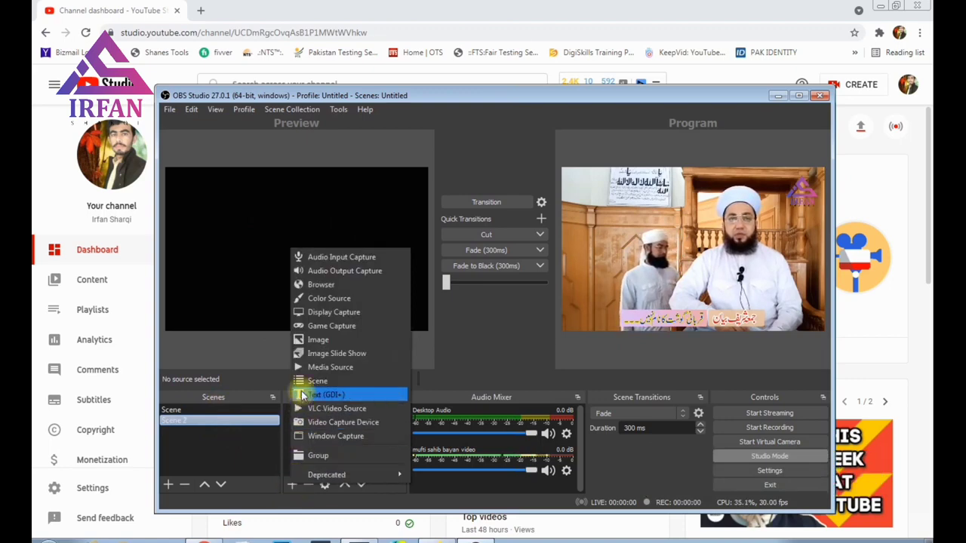
pyautogui.click(321, 366)
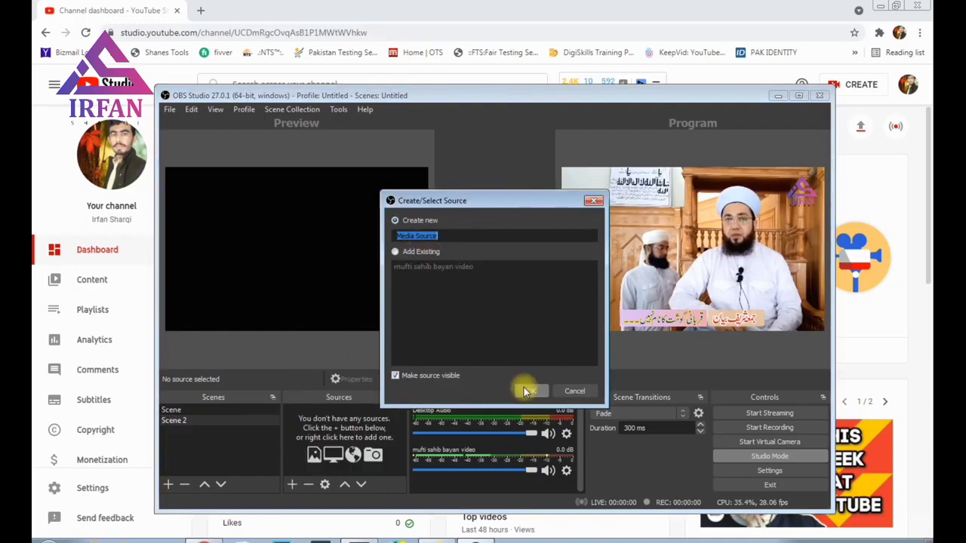
pyautogui.write('madina video')
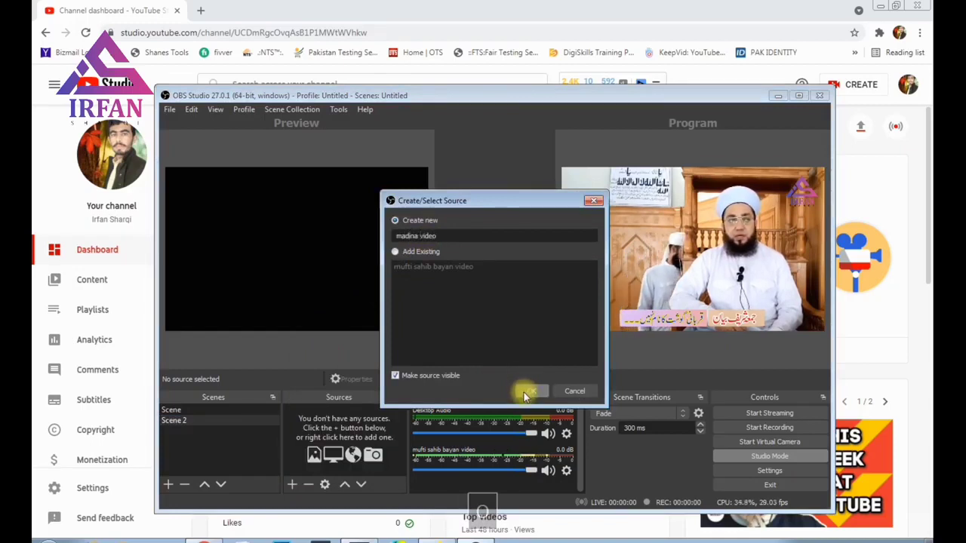
pyautogui.click(528, 390)
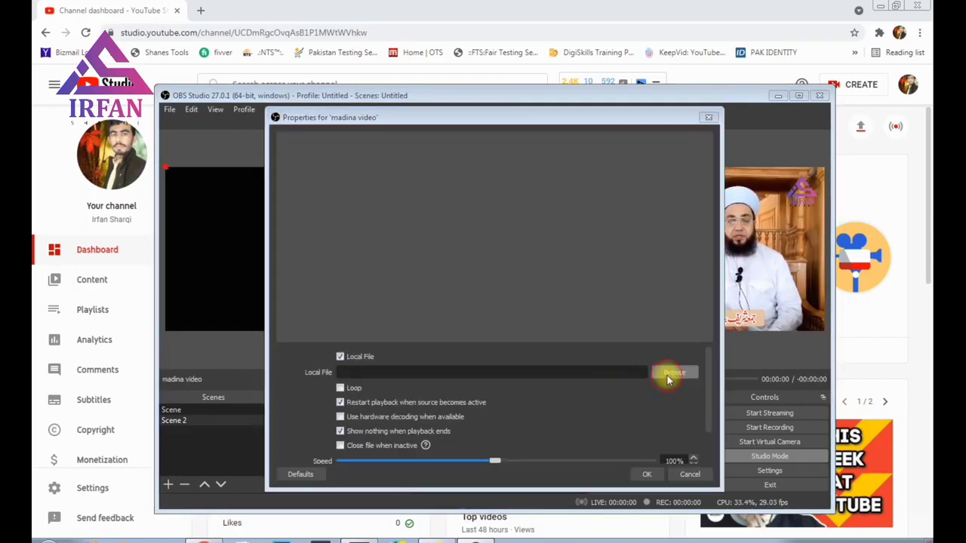
# Step: Load MADINA.mp4 from Documents > Wondershare Filmora 9 > Output and transition it to Program
pyautogui.click(670, 374)
pyautogui.scroll(2, 368, 260)
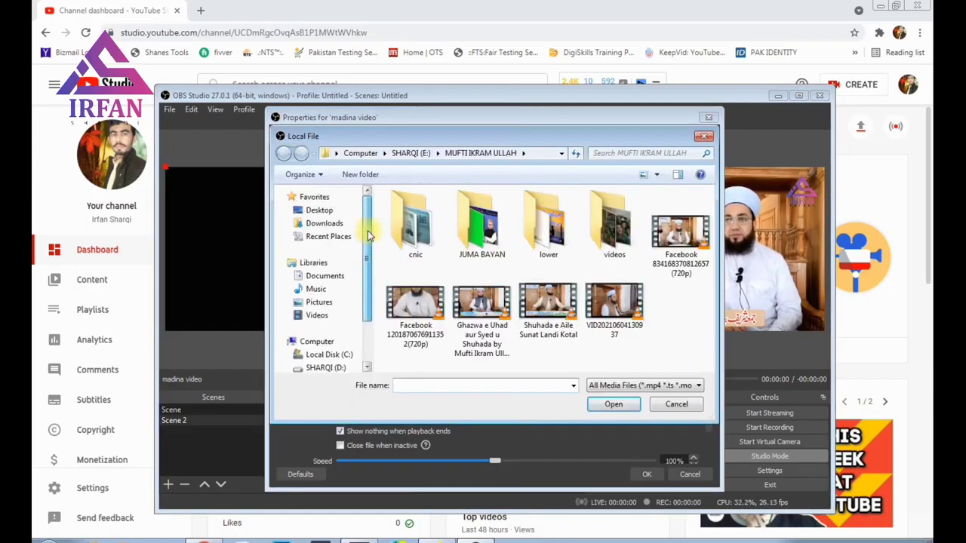
pyautogui.click(324, 275)
pyautogui.doubleClick(412, 255)
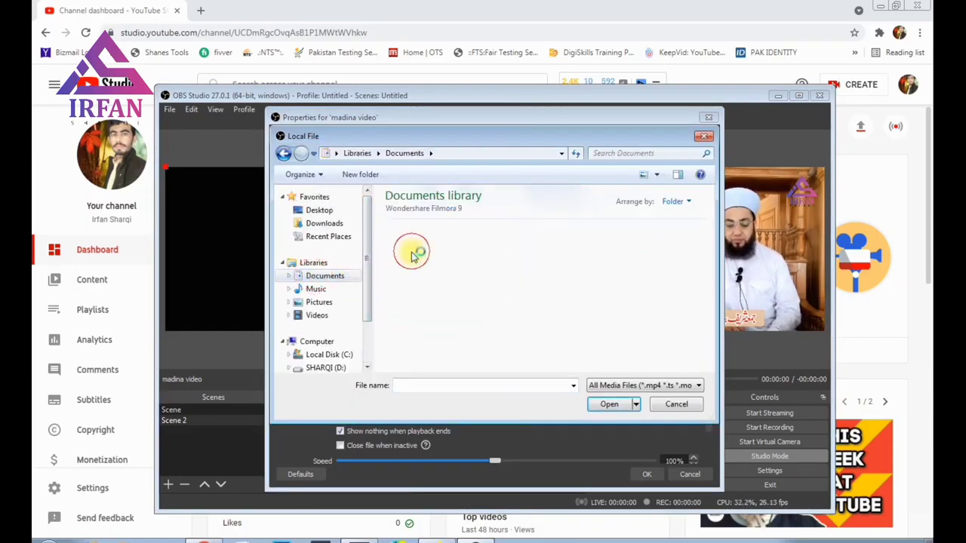
pyautogui.doubleClick(655, 259)
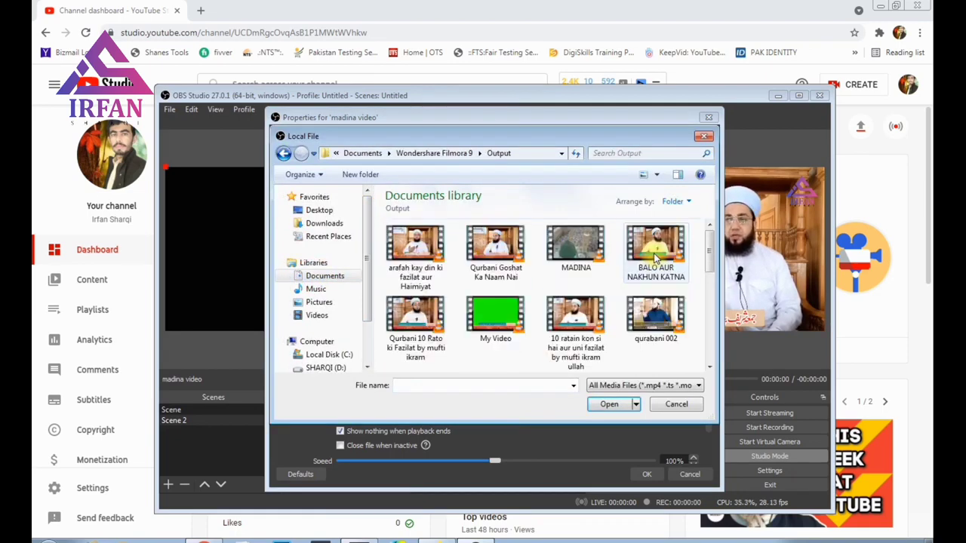
pyautogui.doubleClick(590, 209)
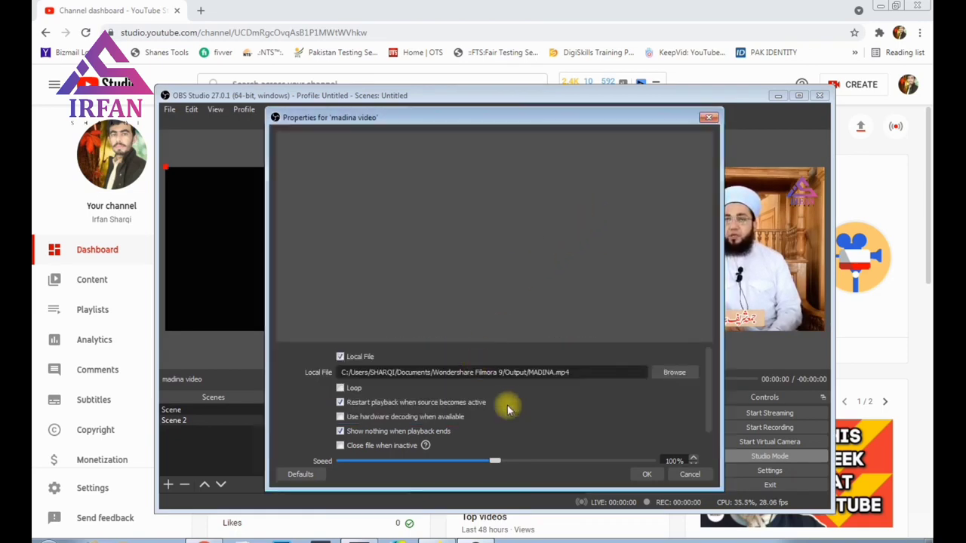
pyautogui.click(647, 473)
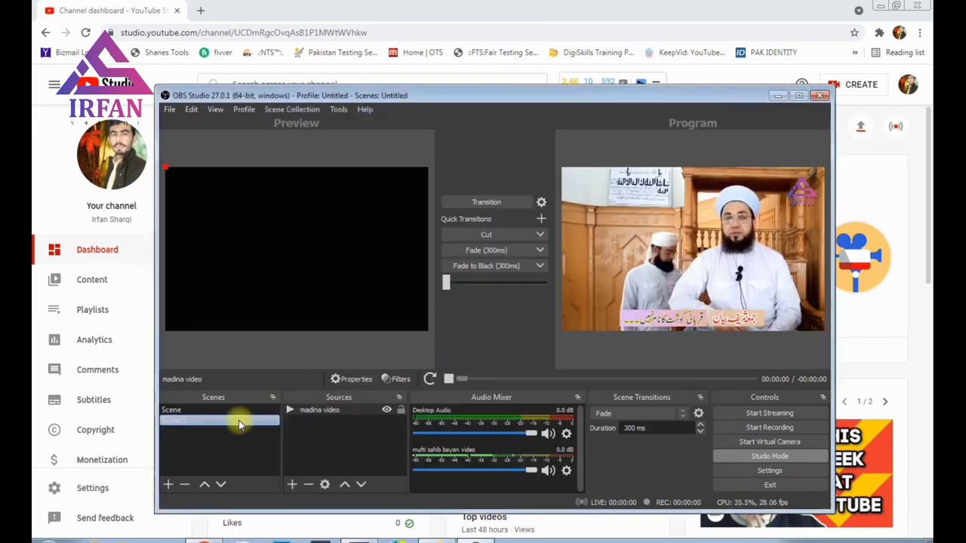
pyautogui.click(464, 202)
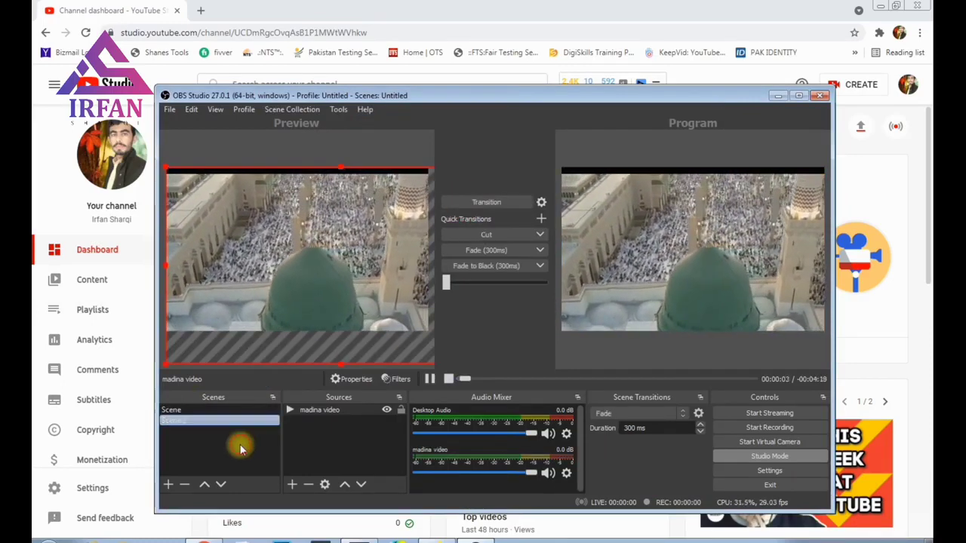
# Step: Transition the lecture scene, then Scene 2, to Program
pyautogui.click(185, 410)
pyautogui.click(496, 204)
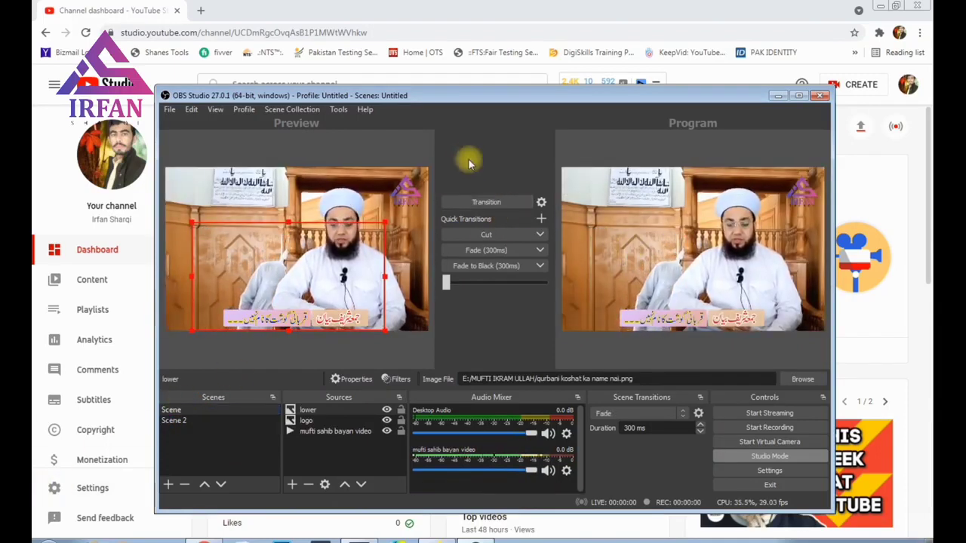
pyautogui.click(484, 203)
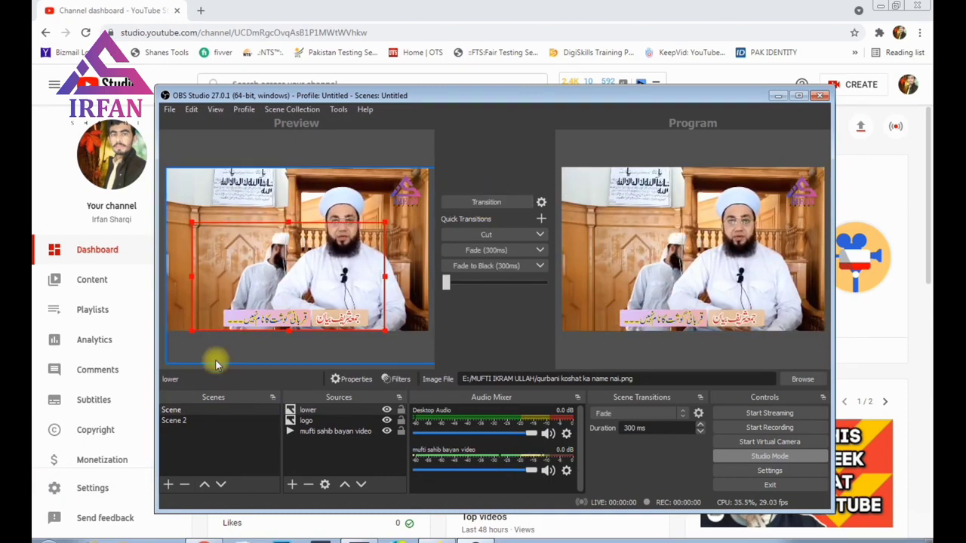
pyautogui.click(185, 420)
pyautogui.click(479, 202)
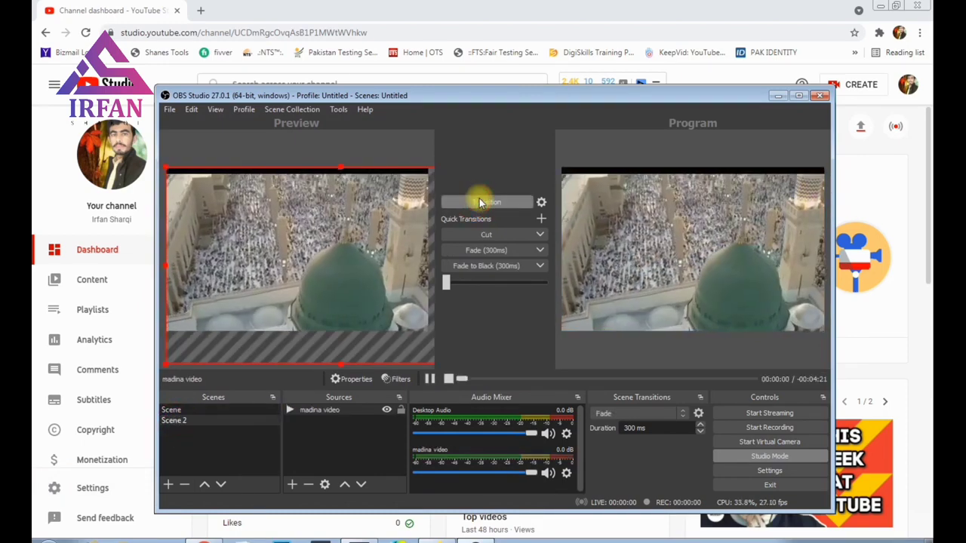
# Step: Return Program to the lecture scene and shift the bayan video slightly left
pyautogui.click(185, 409)
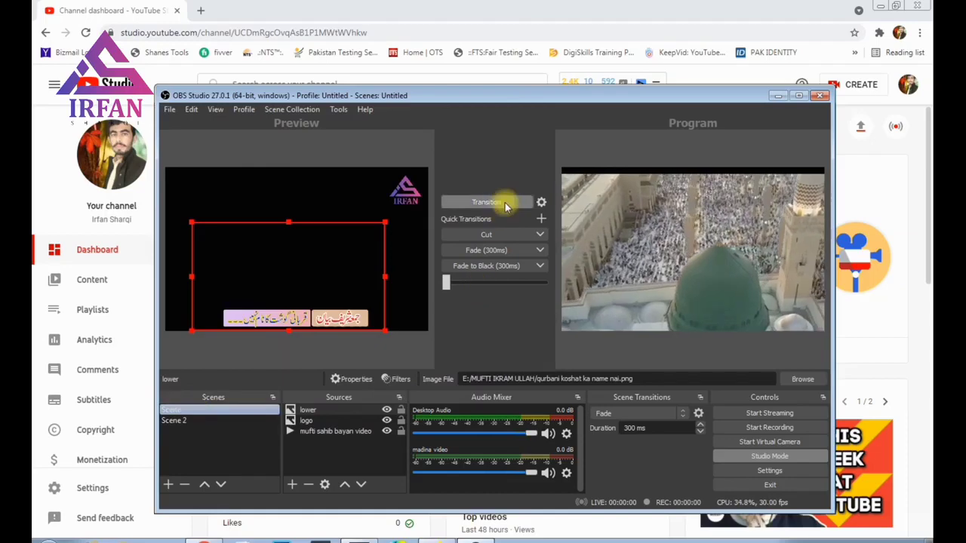
pyautogui.click(507, 202)
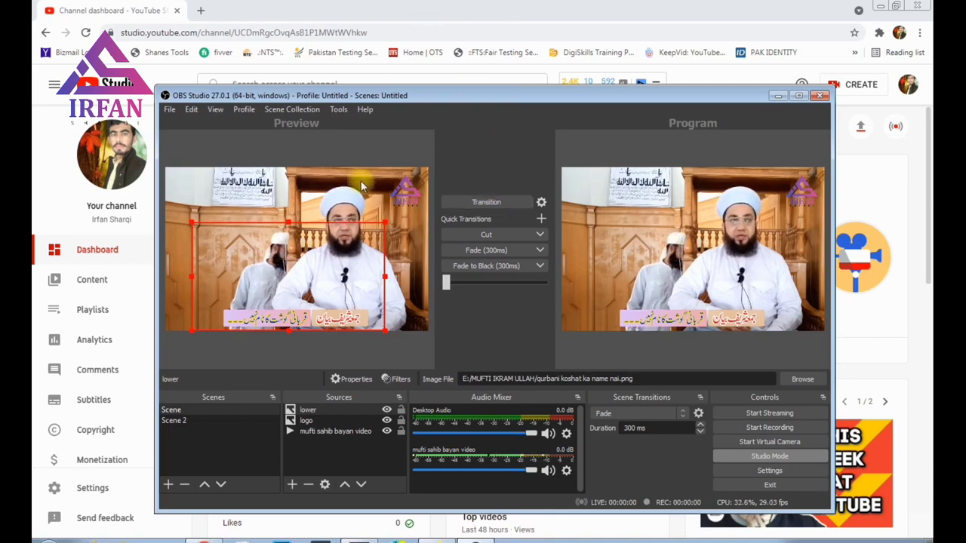
pyautogui.click(320, 434)
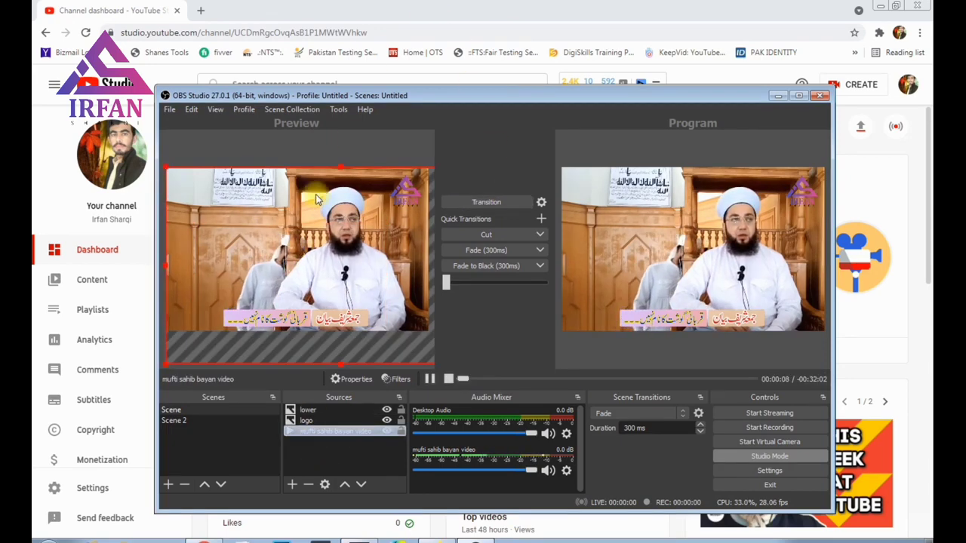
pyautogui.moveTo(295, 195)
pyautogui.mouseDown()
pyautogui.moveTo(277, 192)
pyautogui.moveTo(288, 193)
pyautogui.mouseUp()
# Step: Move the logo to the top-left, nudge the lower third right, and send the scene live
pyautogui.click(306, 420)
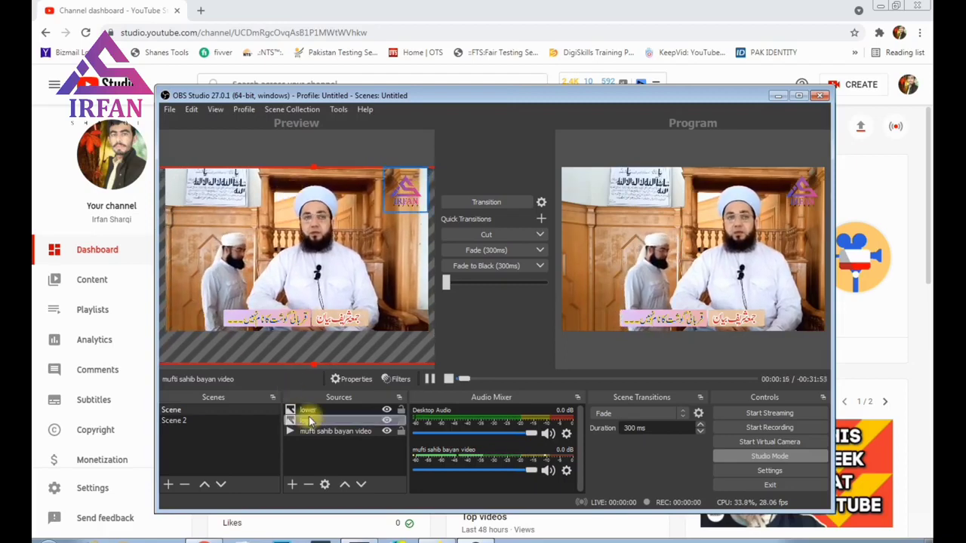
pyautogui.moveTo(382, 204); pyautogui.dragTo(187, 197)
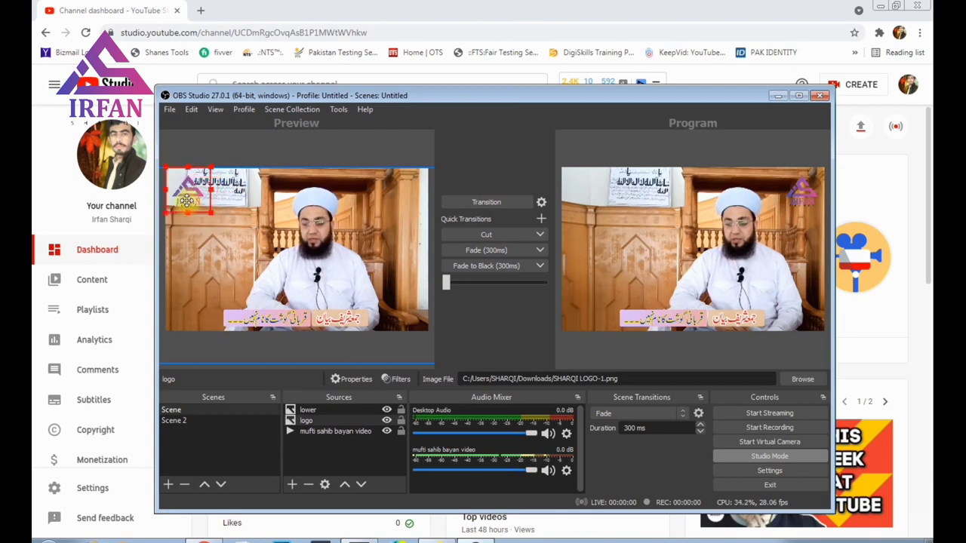
pyautogui.click(284, 188)
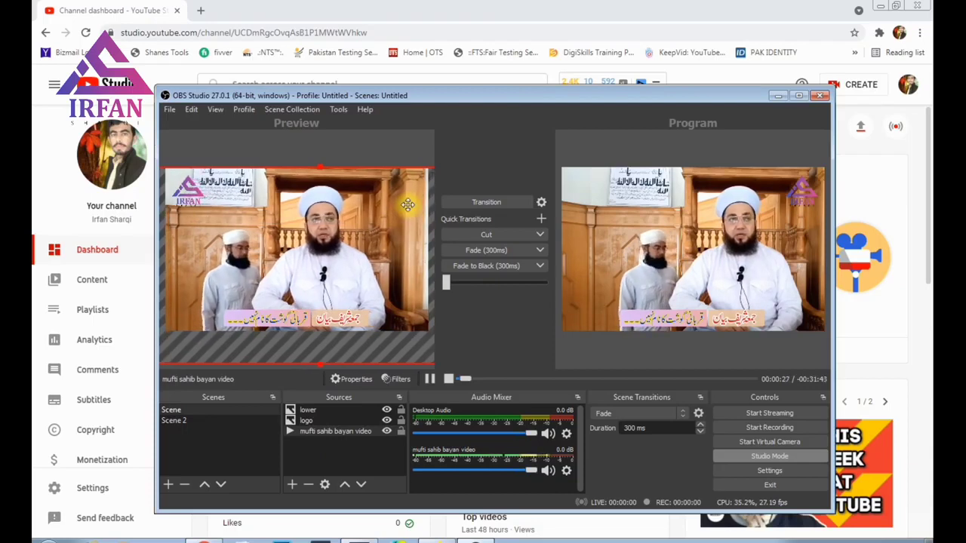
pyautogui.click(303, 320)
pyautogui.moveTo(307, 320); pyautogui.dragTo(313, 315)
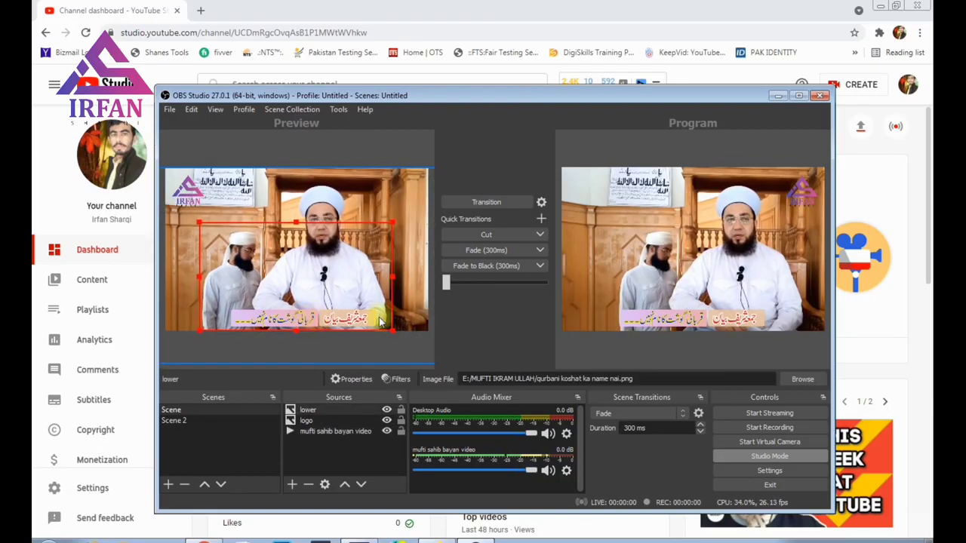
pyautogui.click(318, 443)
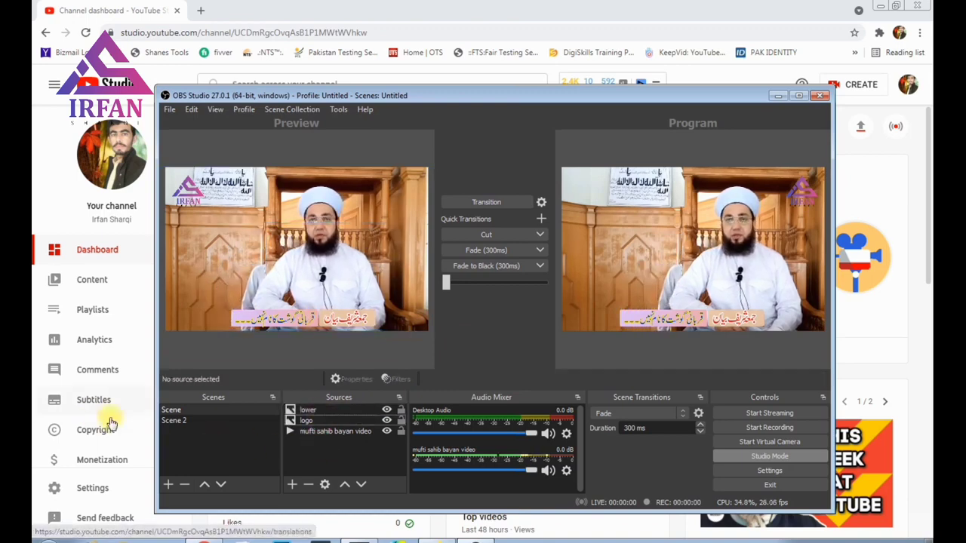
pyautogui.click(169, 409)
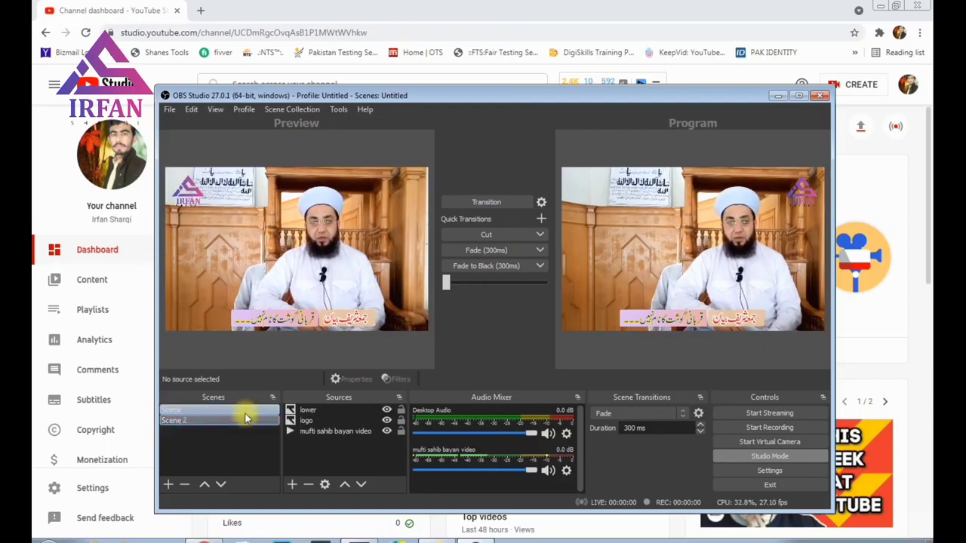
pyautogui.click(484, 202)
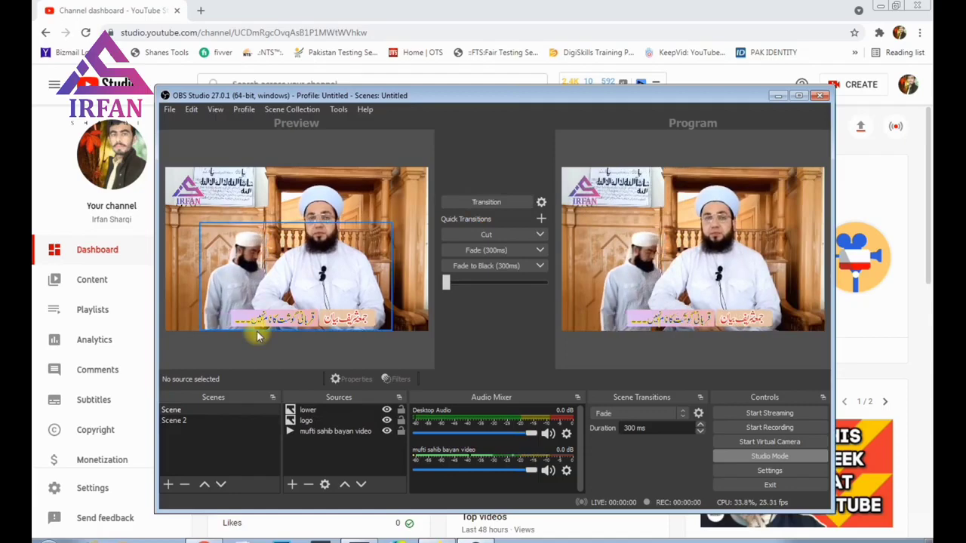
# Step: Test switching Program to Scene 2 and back to the lecture scene
pyautogui.click(182, 419)
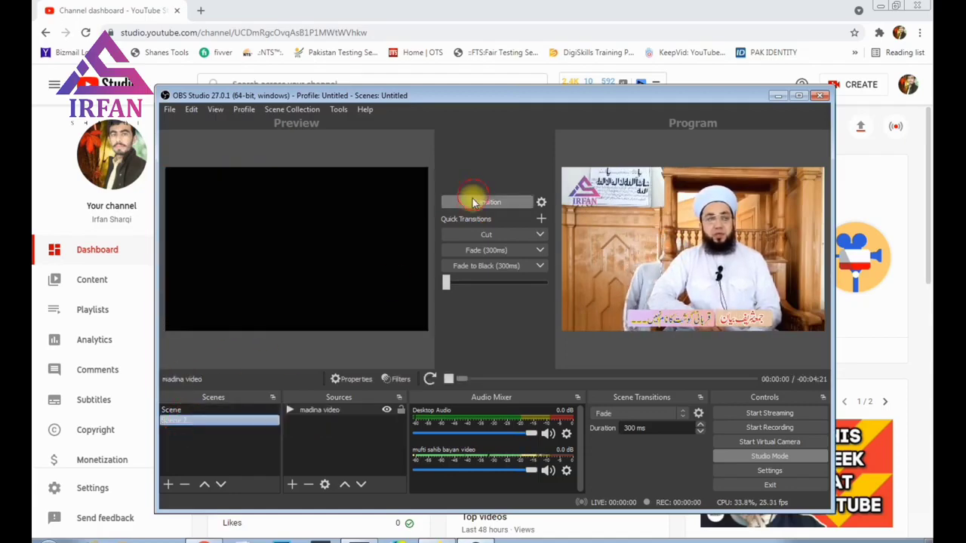
pyautogui.click(472, 202)
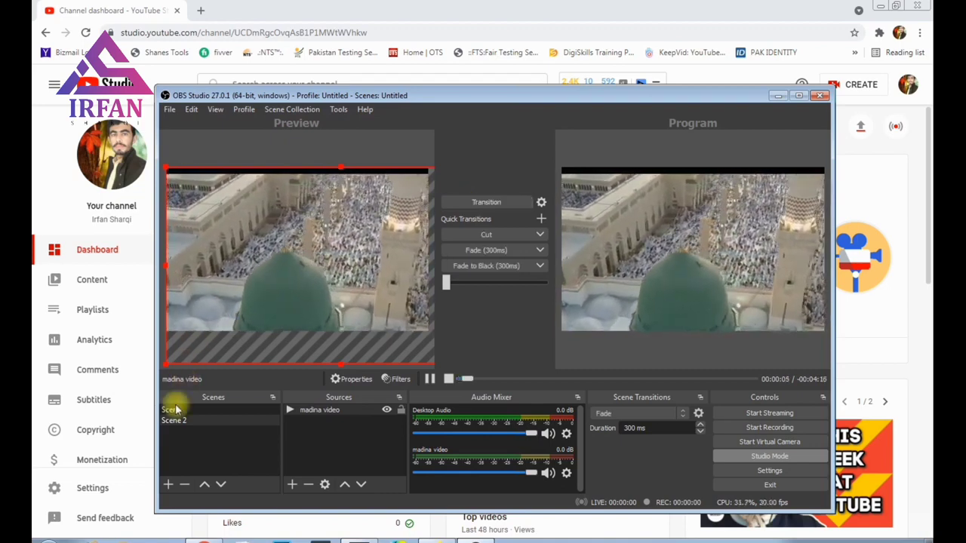
pyautogui.click(175, 409)
pyautogui.click(479, 202)
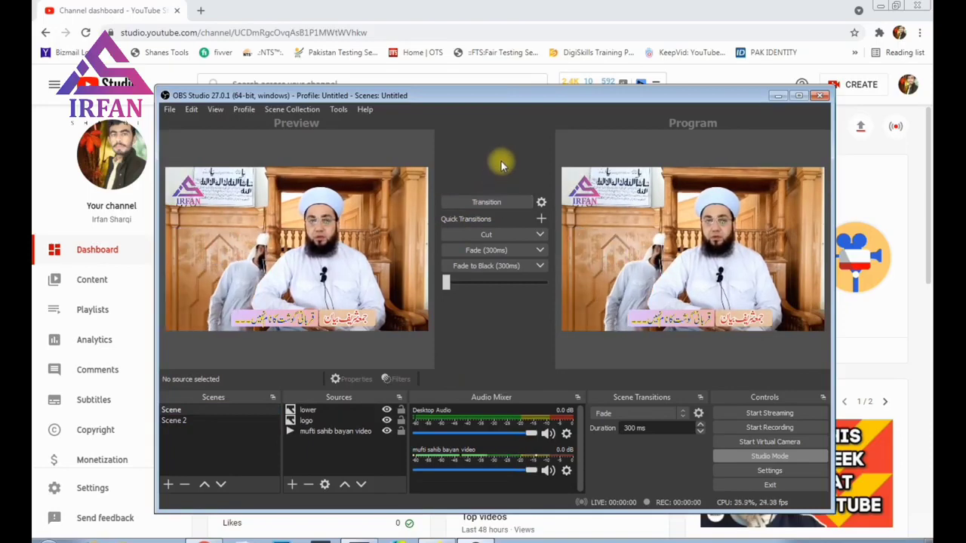
# Step: Set the Stream service to YouTube - RTMPS, then return to the YouTube Studio dashboard
pyautogui.click(769, 471)
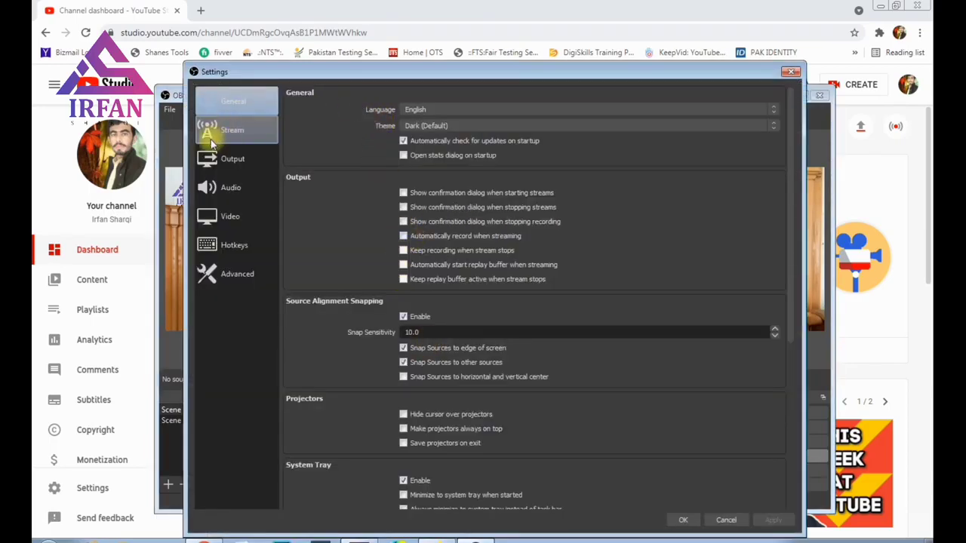
pyautogui.click(231, 135)
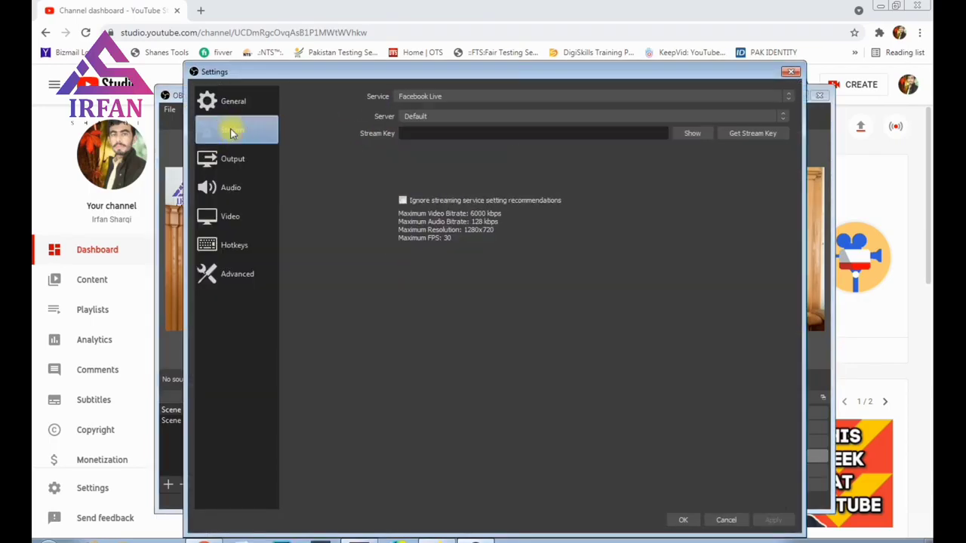
pyautogui.click(414, 99)
pyautogui.click(410, 123)
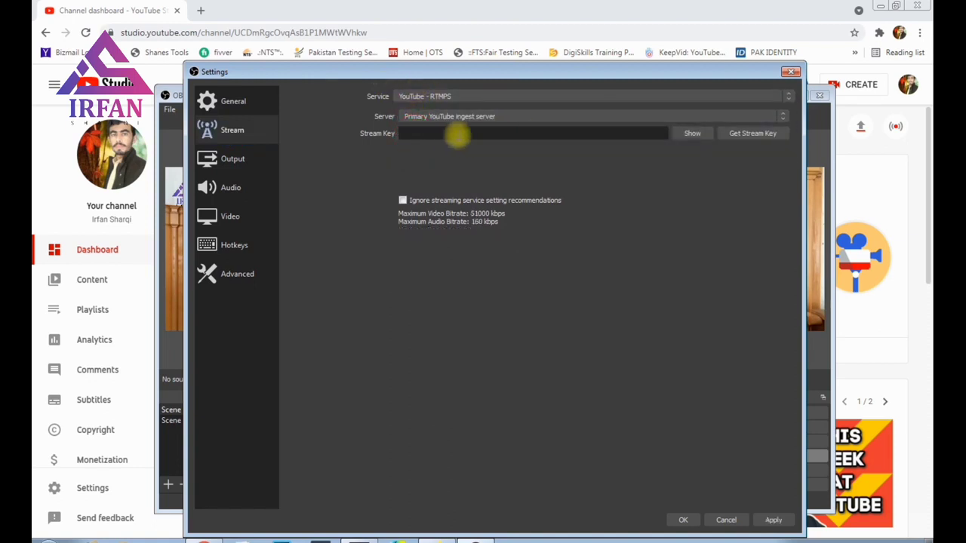
pyautogui.click(234, 8)
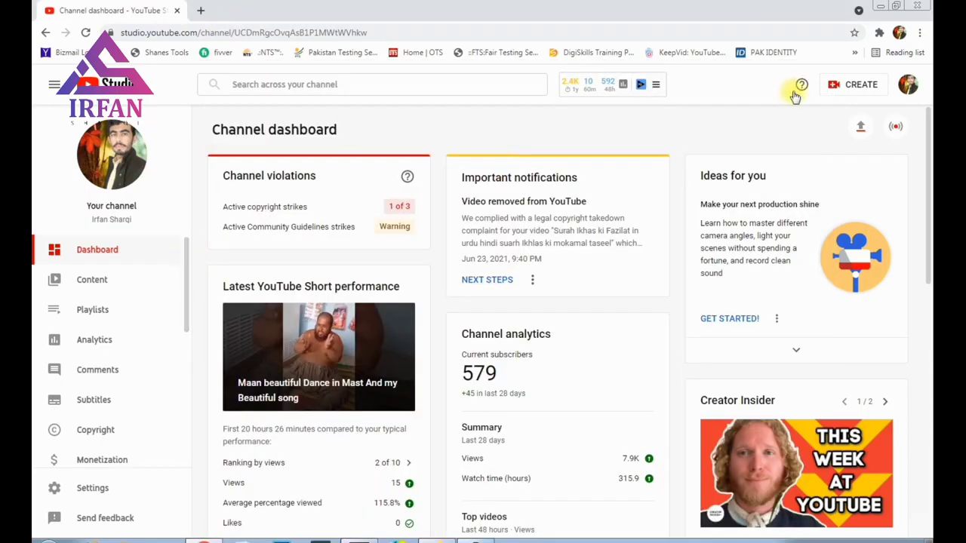
# Step: Start a new Go live stream in YouTube Studio and open its Edit settings dialog
pyautogui.click(854, 88)
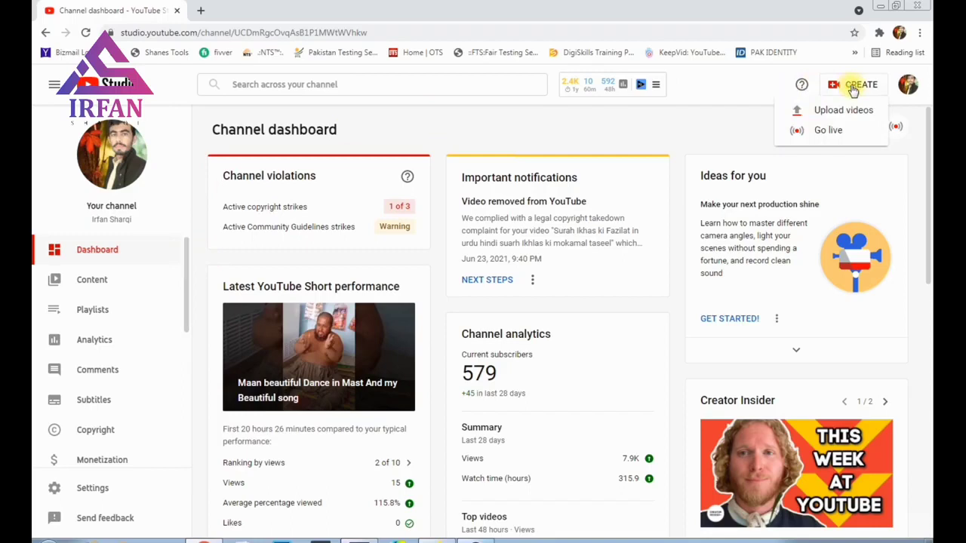
pyautogui.click(819, 132)
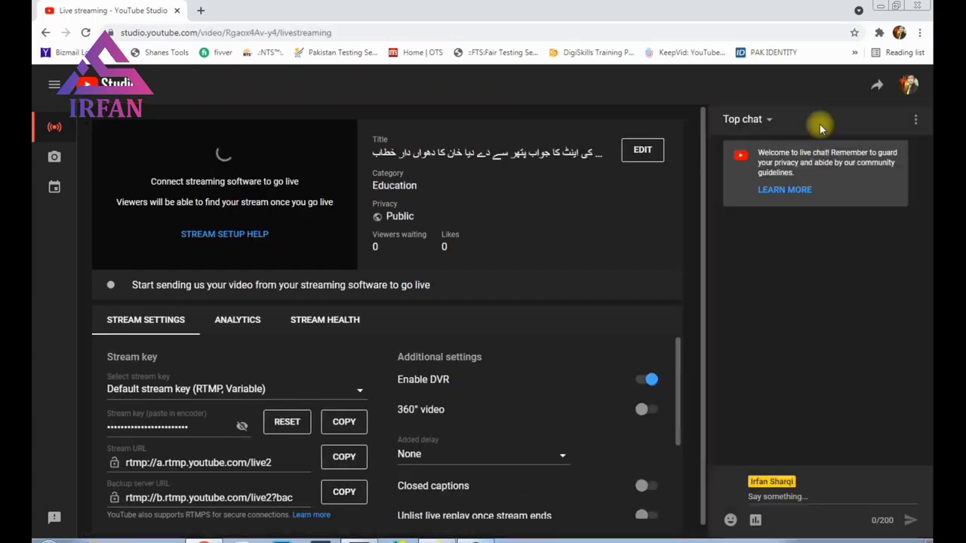
pyautogui.click(640, 152)
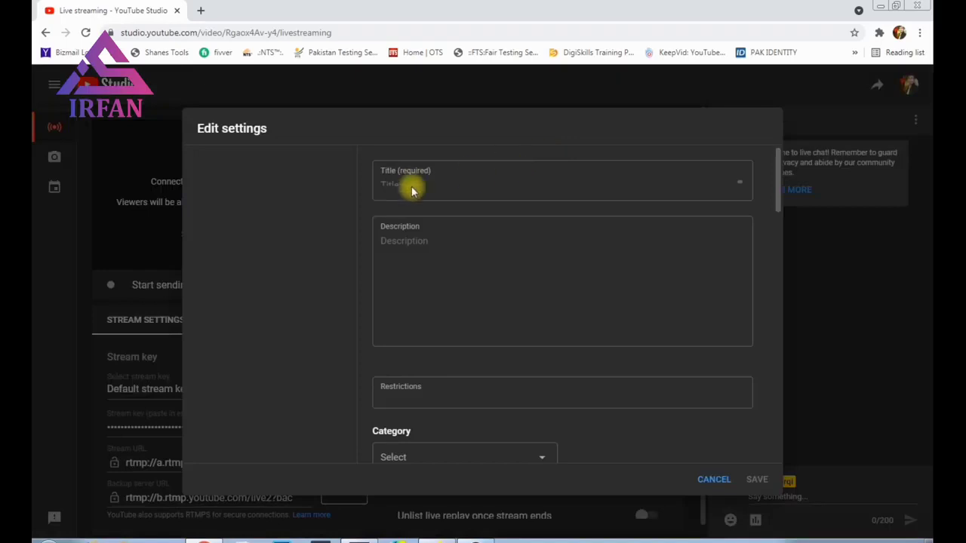
# Step: Clear the old Urdu title and description from the stream's Edit settings
pyautogui.moveTo(703, 186); pyautogui.dragTo(339, 181)
pyautogui.press('BackSpace')
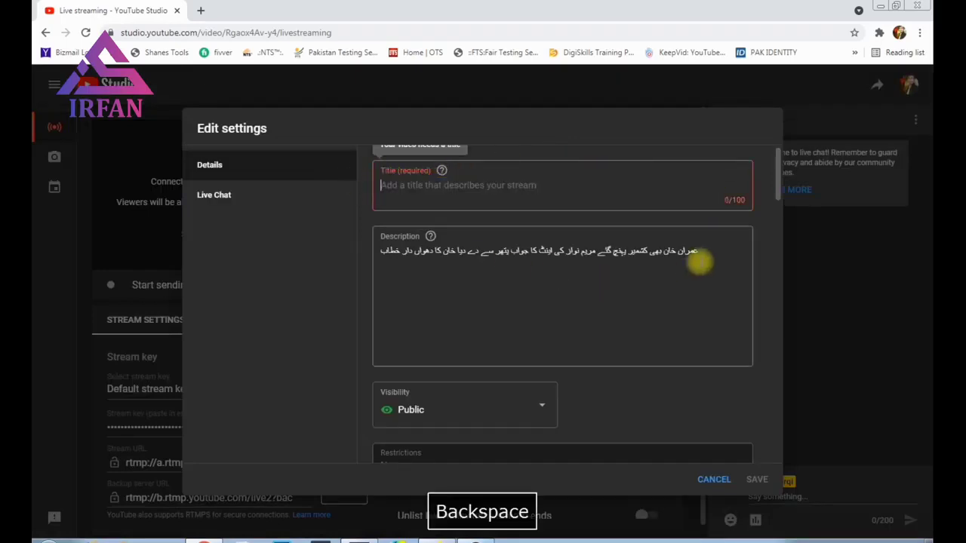
pyautogui.moveTo(700, 253); pyautogui.dragTo(347, 234)
pyautogui.press('BackSpace')
# Step: Title the stream 'Qurbani Gosht Ka Naam Nai, Pashto Bayan' followed by the speaker's name
pyautogui.click(418, 192)
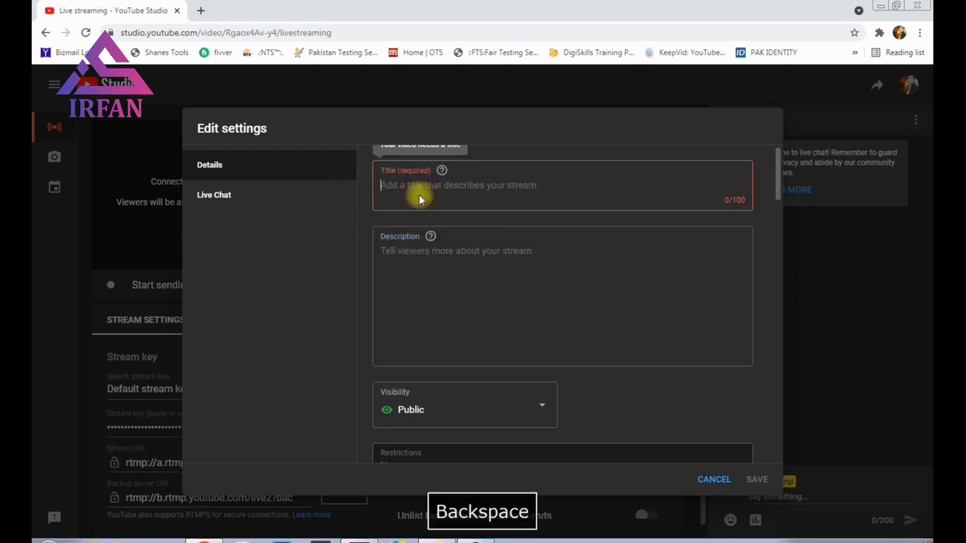
pyautogui.write('Q')
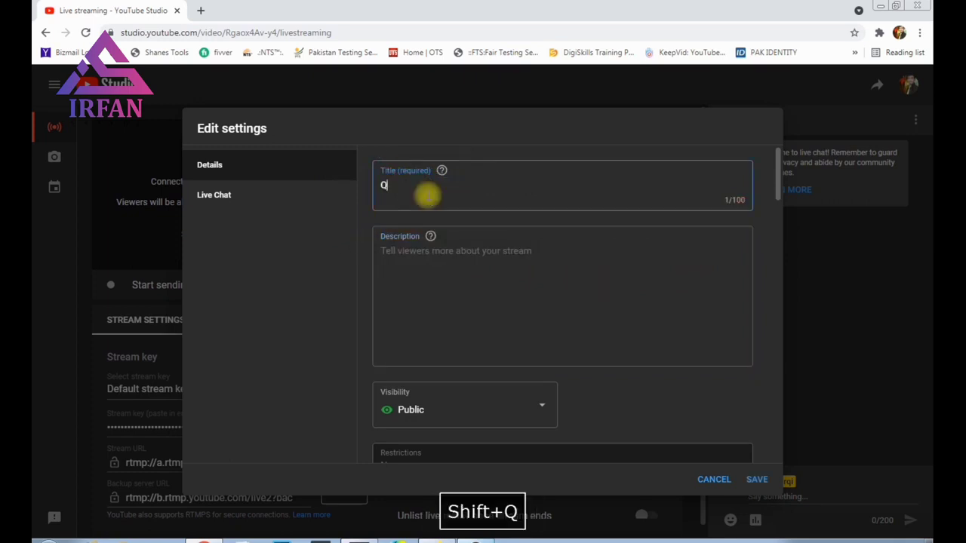
pyautogui.write('urbani ')
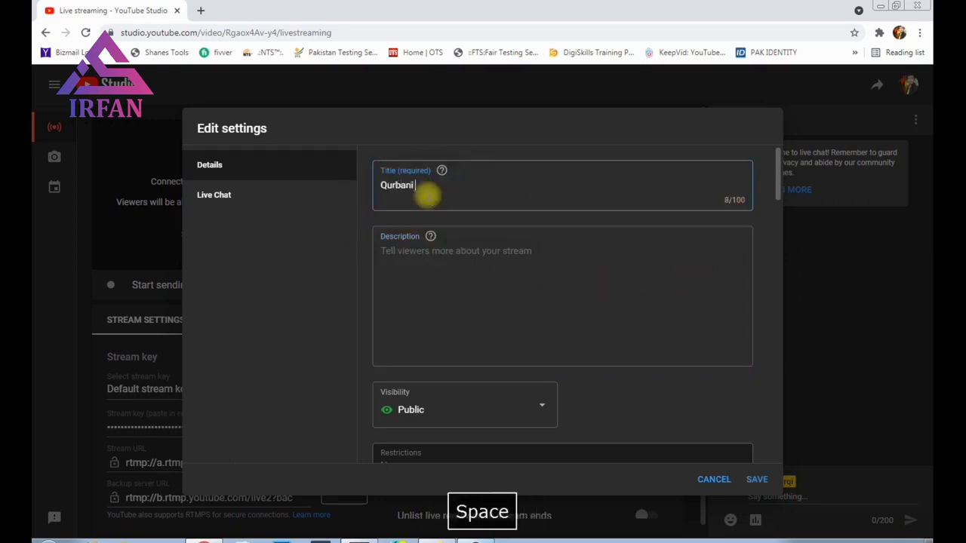
pyautogui.write('Gosh')
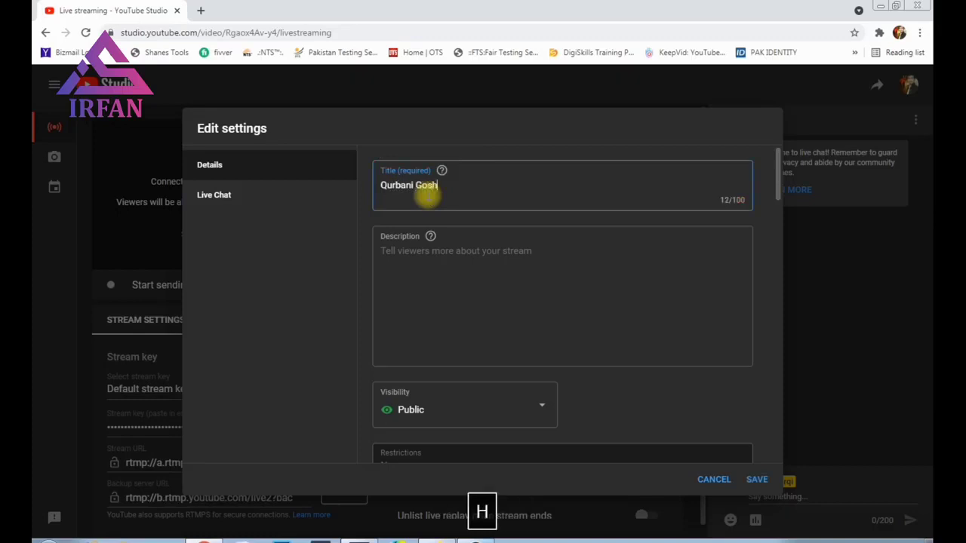
pyautogui.write('t K')
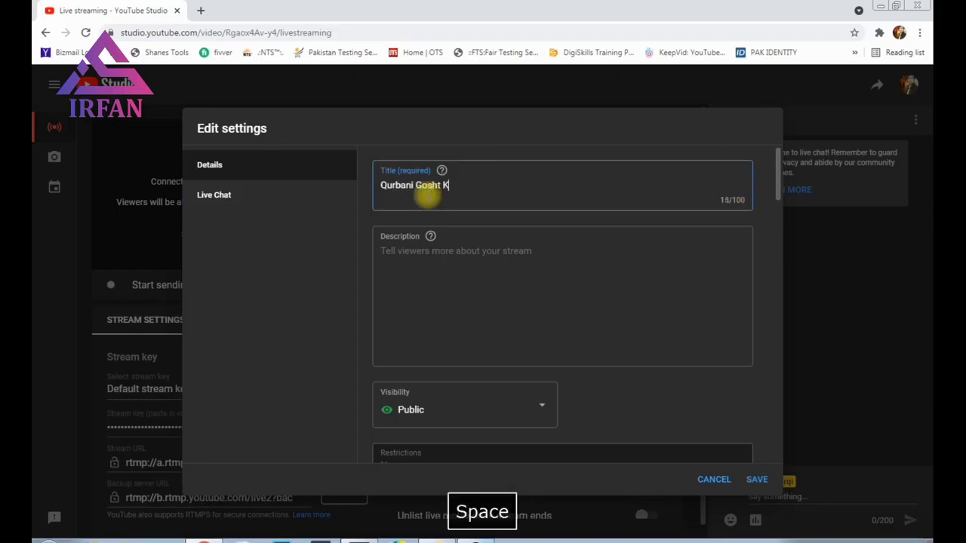
pyautogui.write('a Naam Nai')
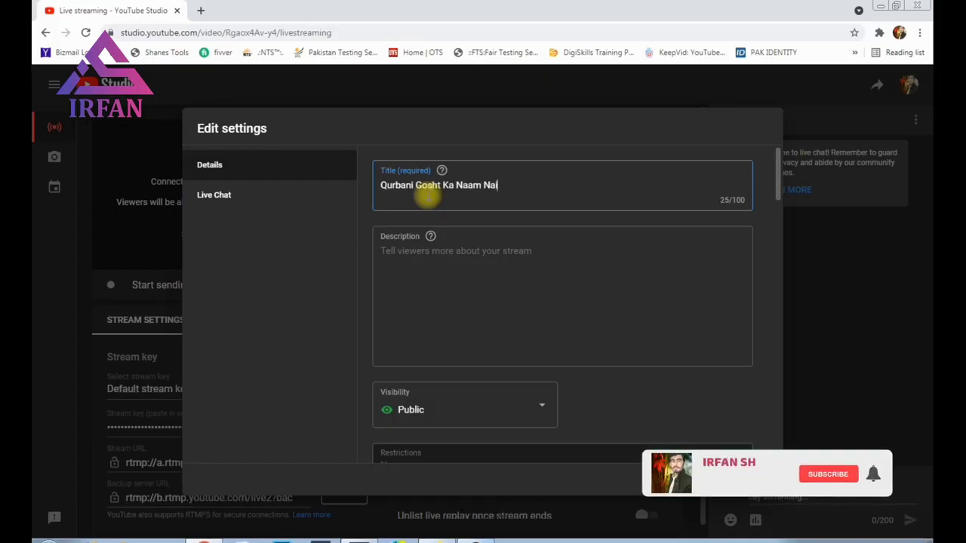
pyautogui.write(', ')
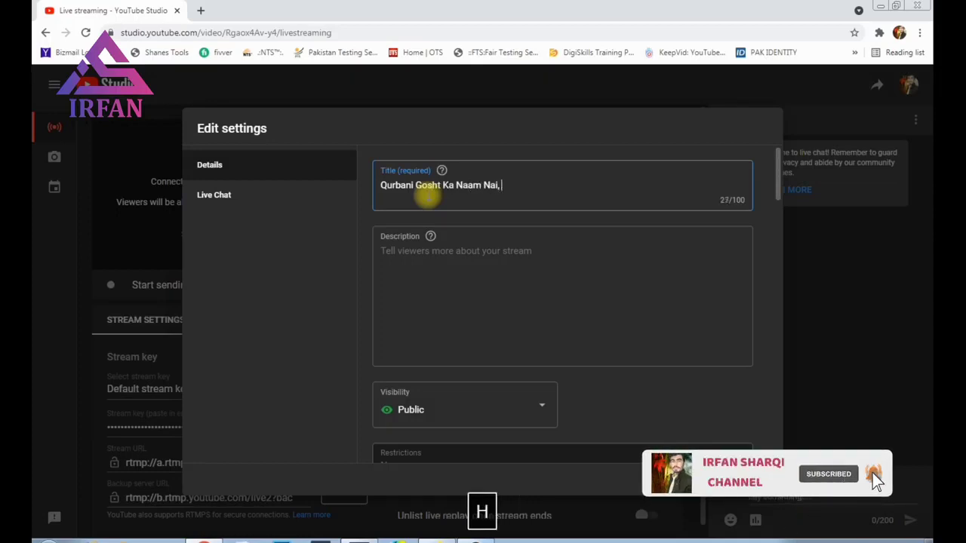
pyautogui.write('Pashto Bayan ')
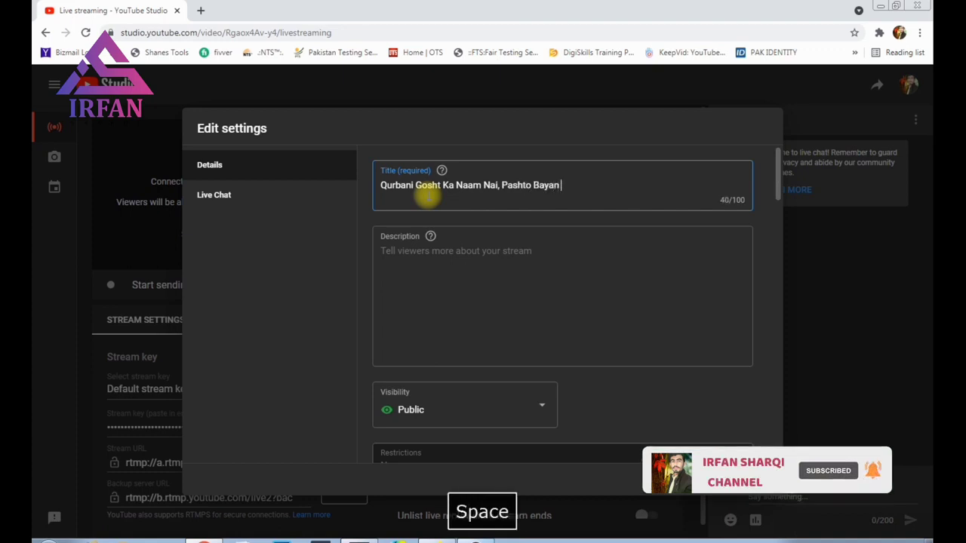
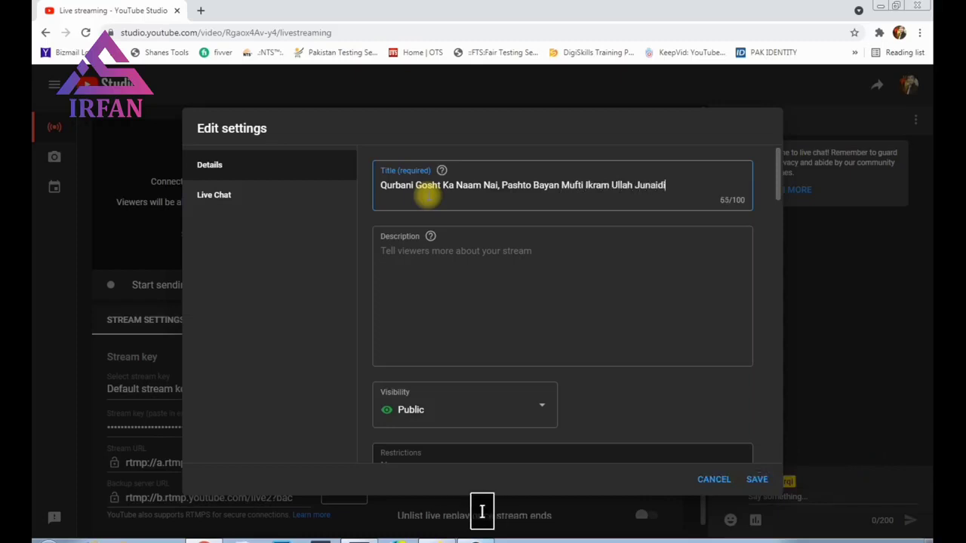
pyautogui.click(444, 259)
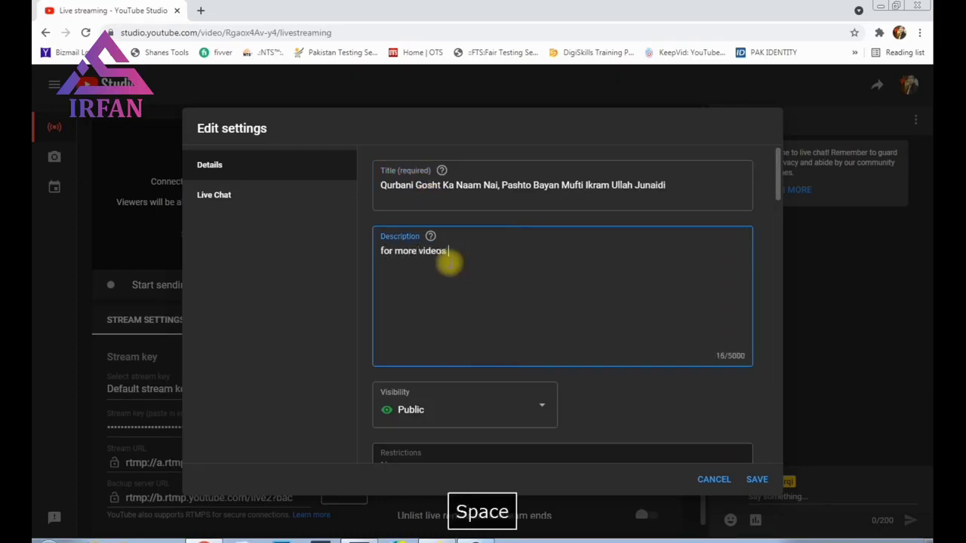
# Step: Finish the description with 'for more videos', a subscribe request, and #Qurbani and #pashtobayan
pyautogui.write('for more videos Subscibe my Youtube Channel')
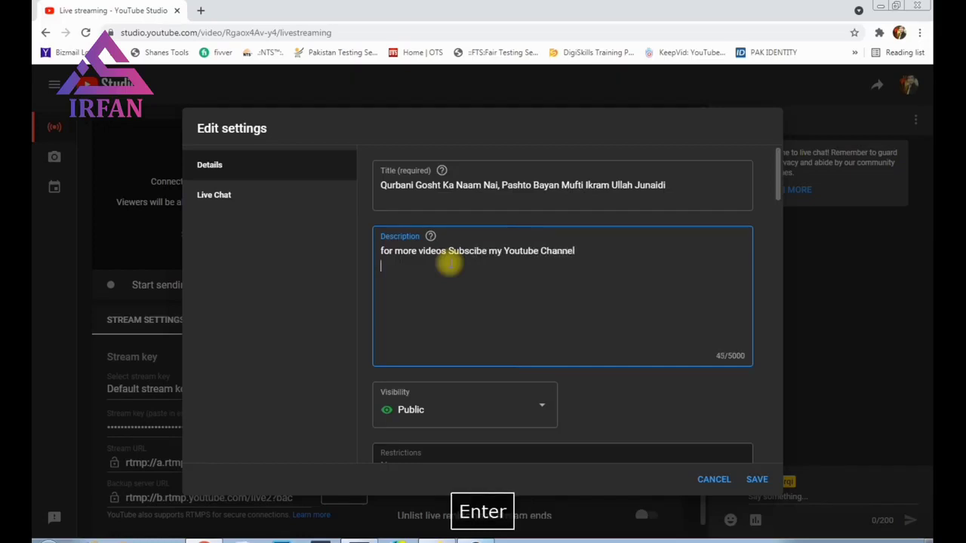
pyautogui.write('Qurbani')
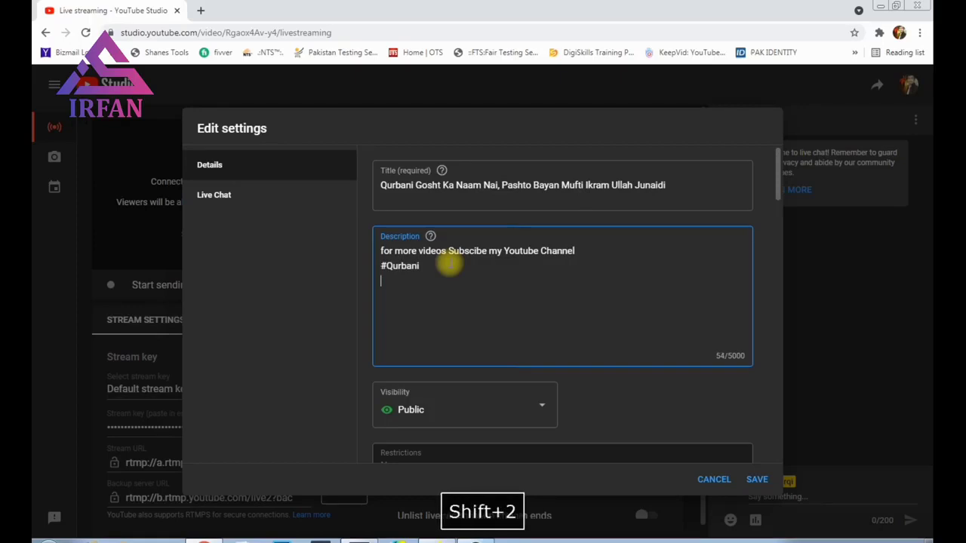
pyautogui.write('#pashto')
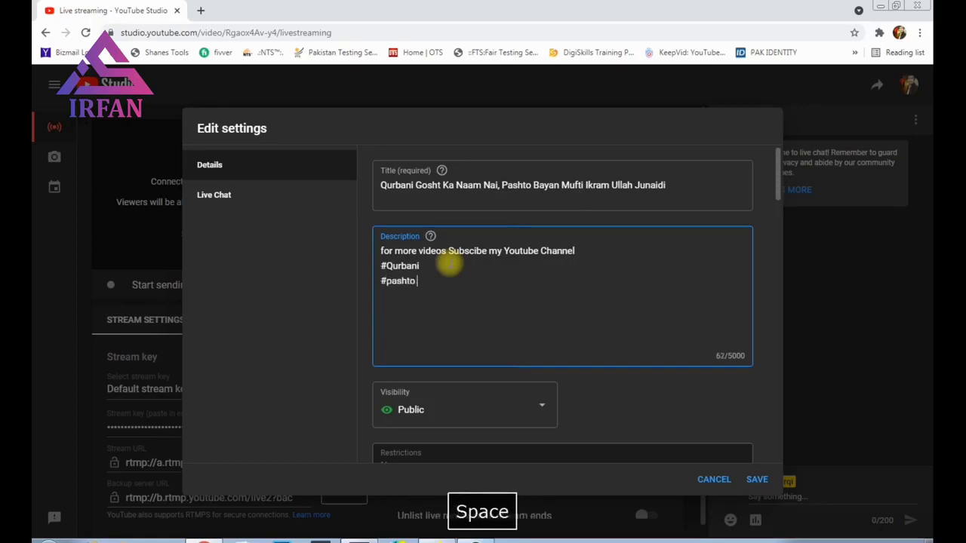
pyautogui.press('BackSpace')
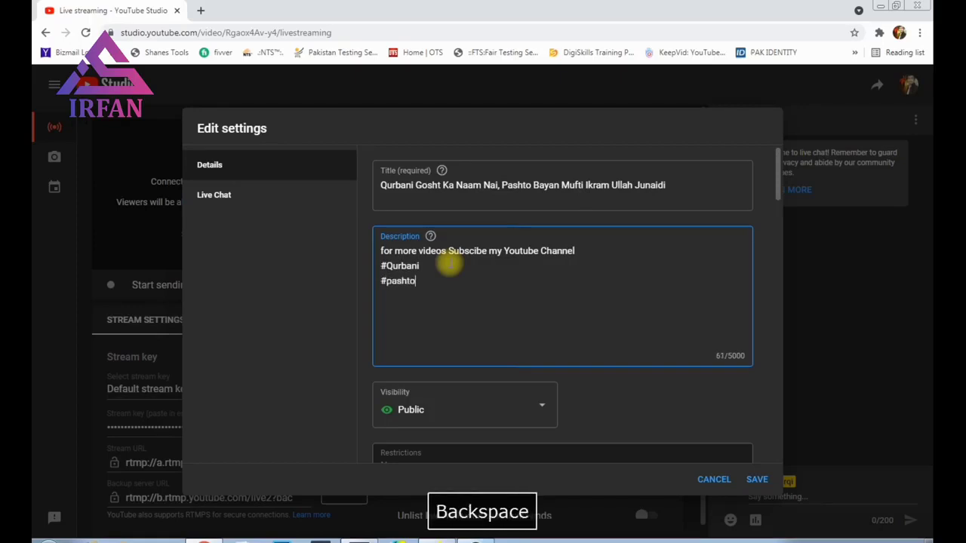
pyautogui.write('bayan')
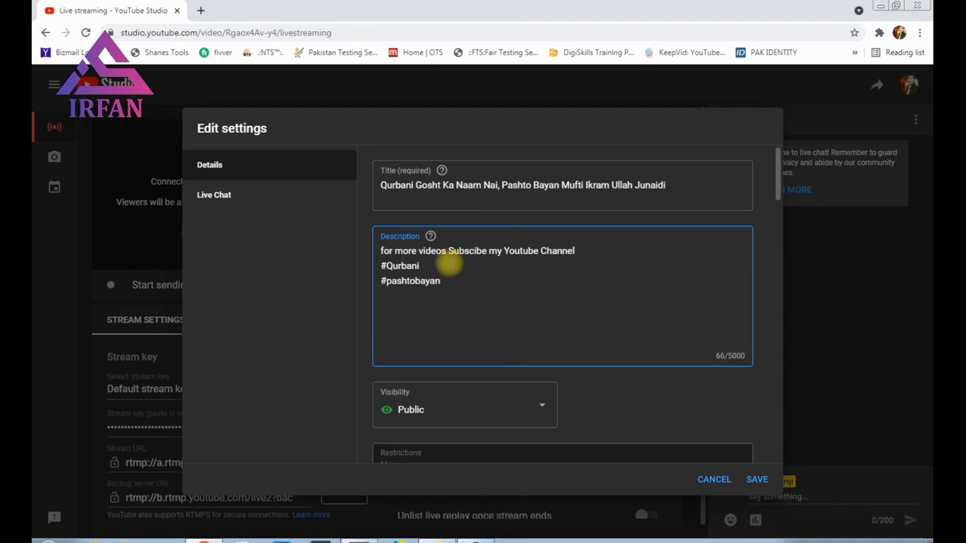
# Step: Choose to change the stream's current thumbnail image
pyautogui.scroll(-2, 491, 317)
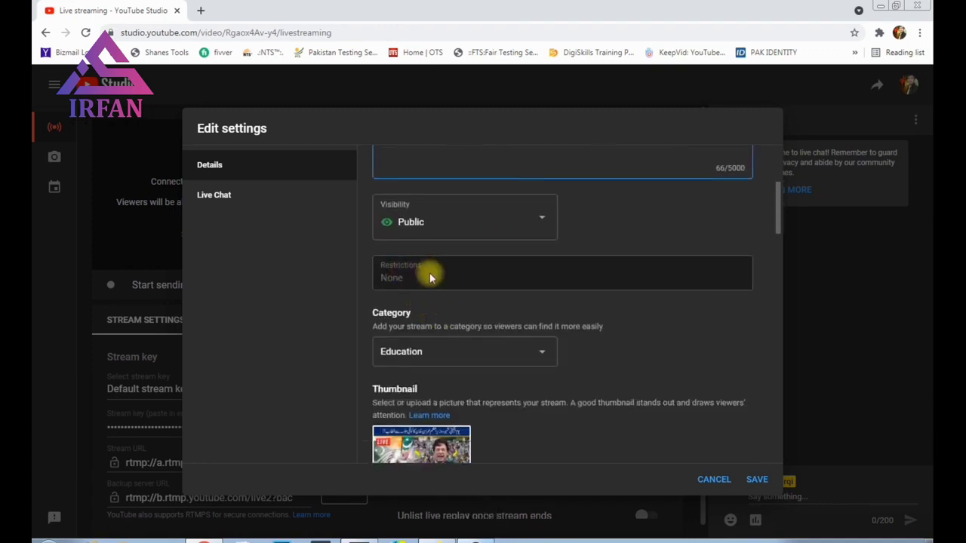
pyautogui.scroll(-1, 425, 286)
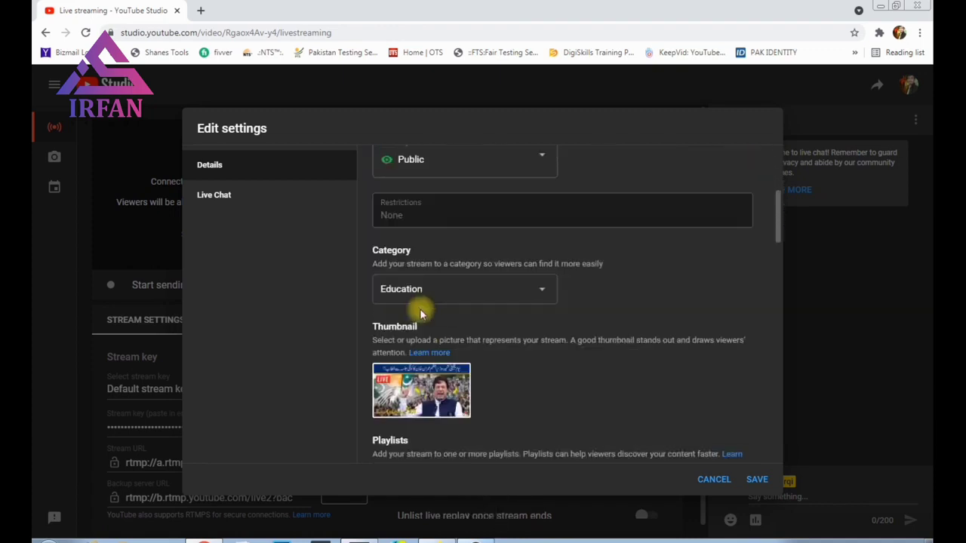
pyautogui.click(458, 381)
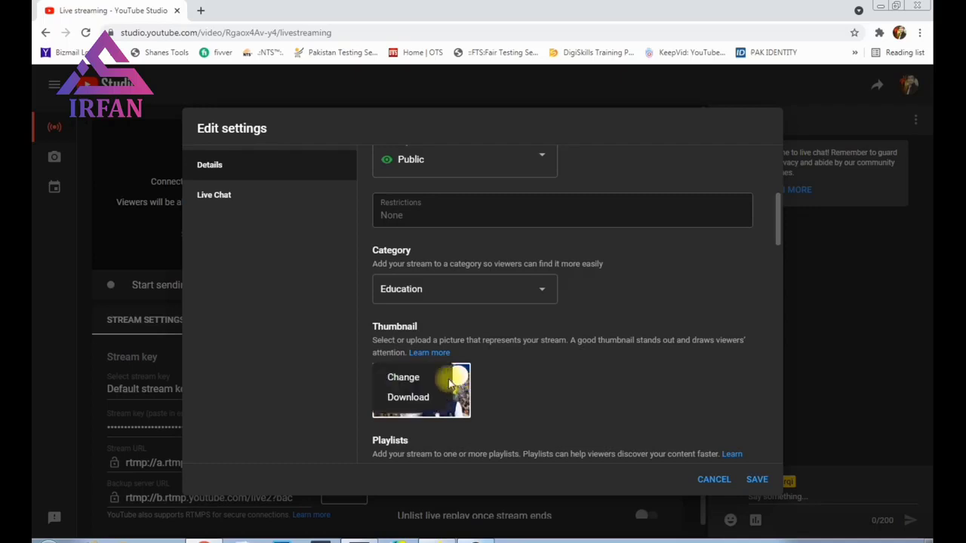
pyautogui.click(405, 384)
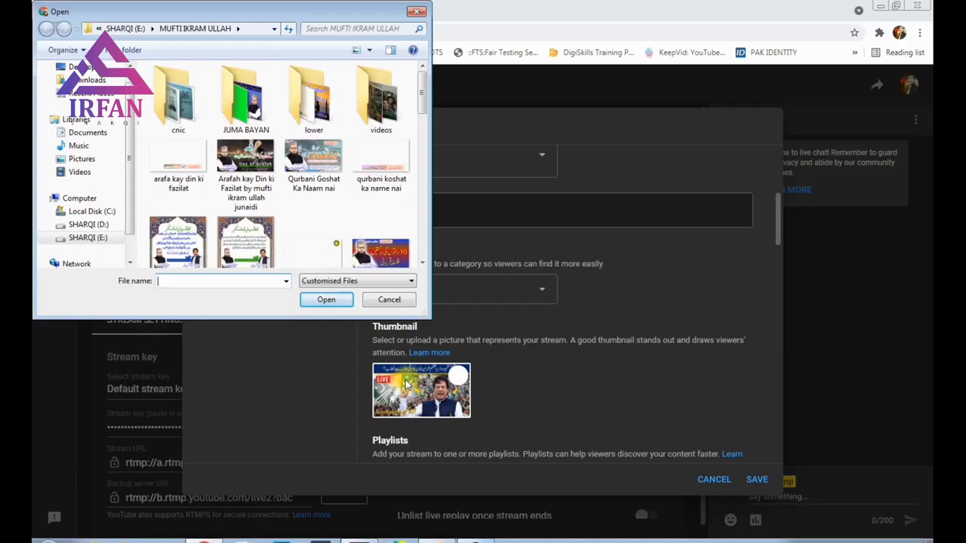
# Step: Set the lecture image as the stream thumbnail and save the stream details
pyautogui.doubleClick(324, 168)
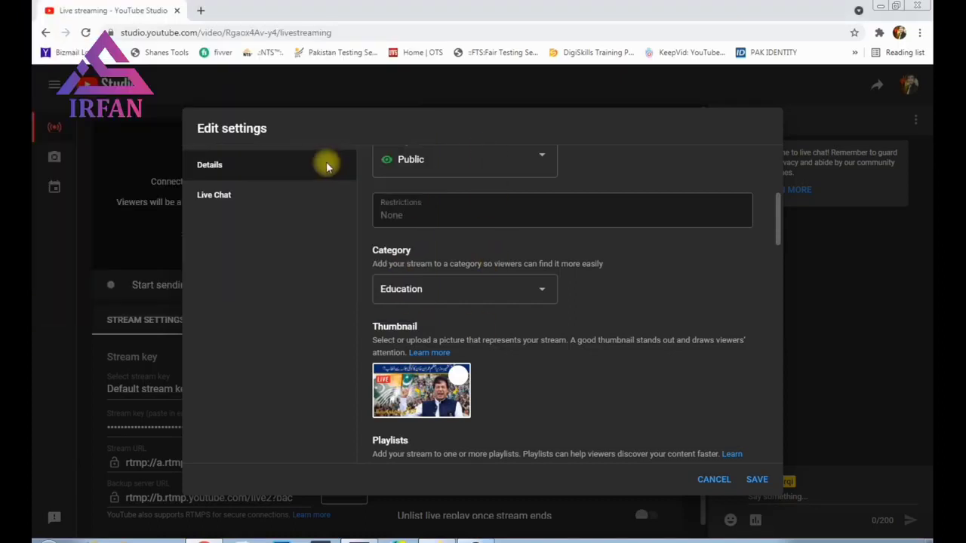
pyautogui.click(757, 480)
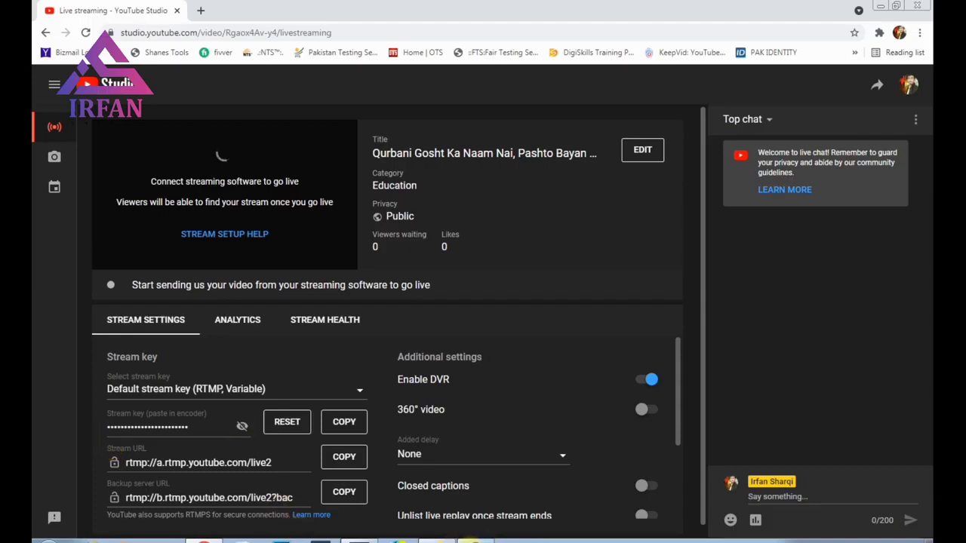
# Step: Paste the copied YouTube stream key into the OBS Stream Key field and apply the settings
pyautogui.click(471, 541)
pyautogui.click(39, 294)
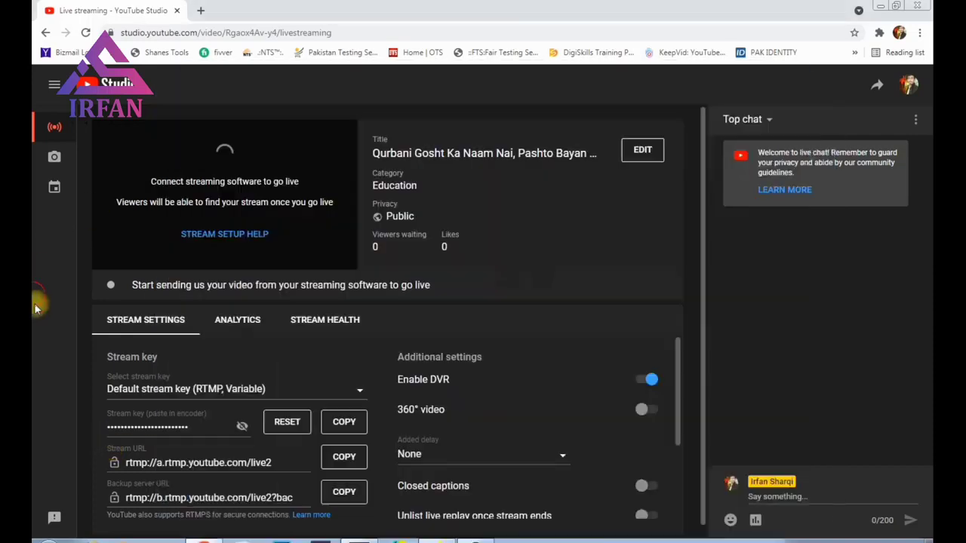
pyautogui.click(344, 424)
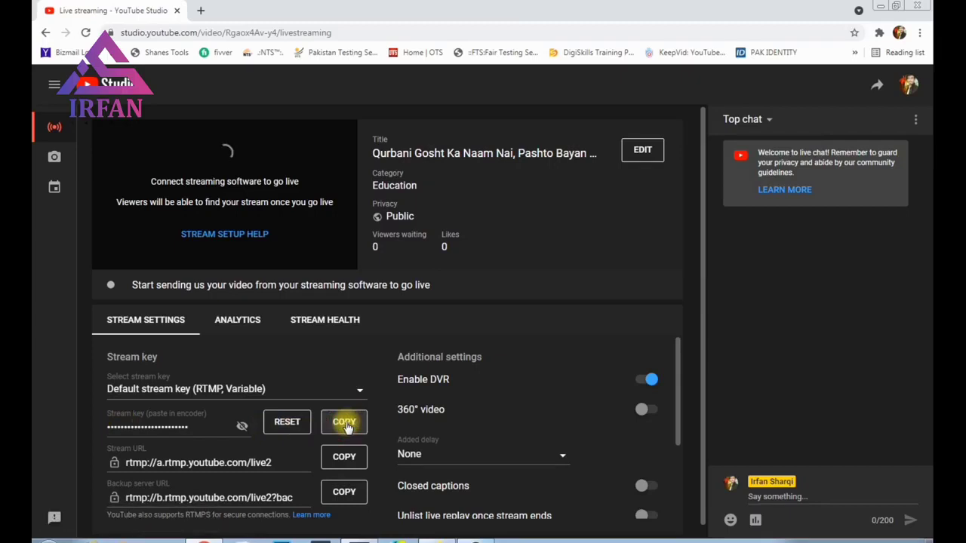
pyautogui.click(474, 537)
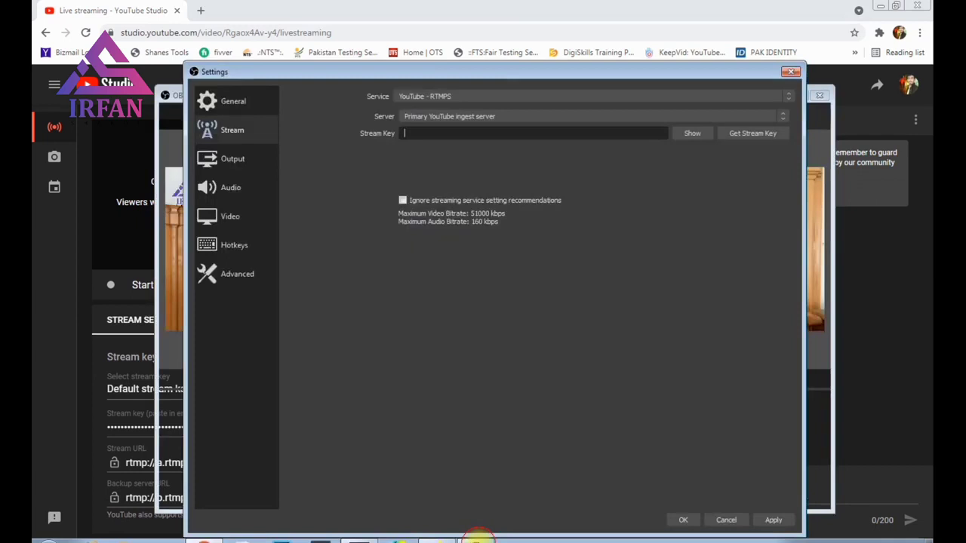
pyautogui.rightClick(428, 129)
pyautogui.click(457, 198)
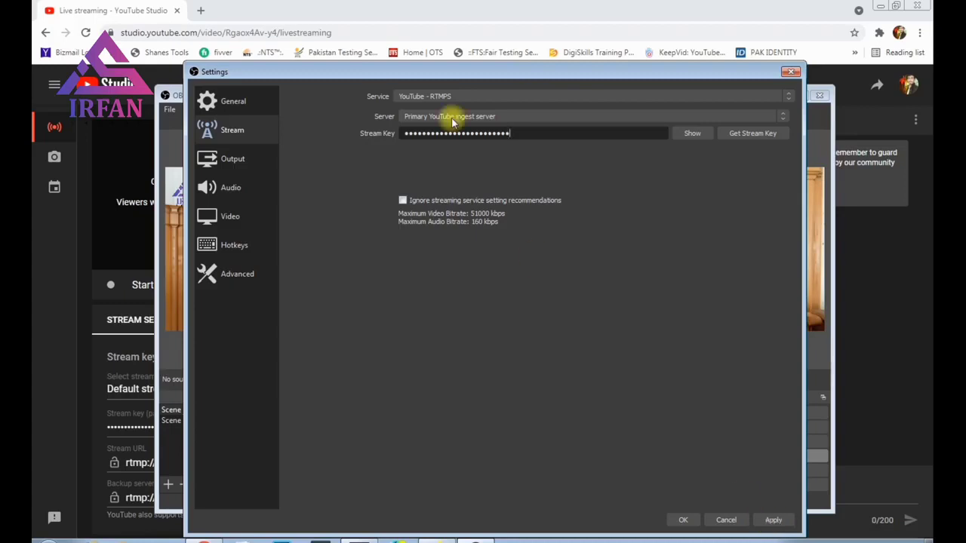
pyautogui.moveTo(441, 62); pyautogui.dragTo(411, 43)
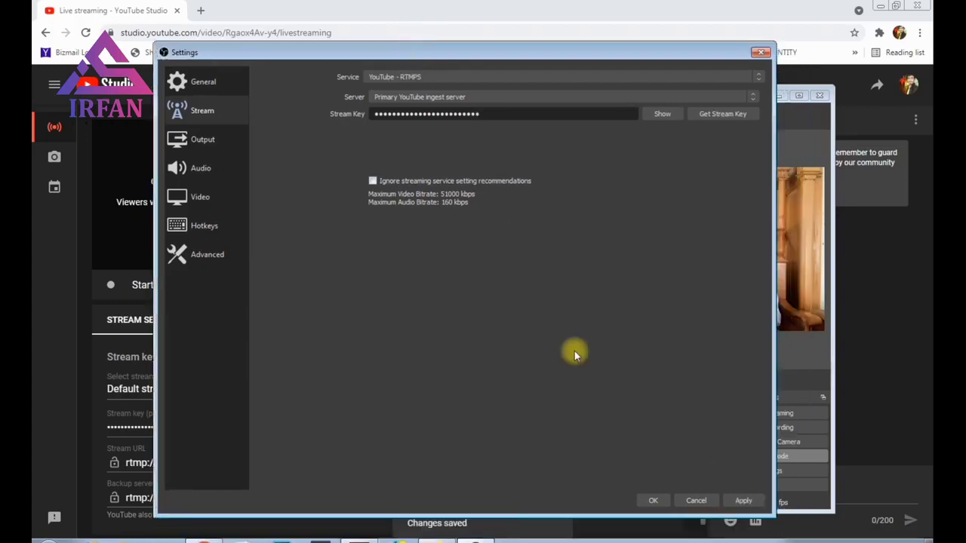
pyautogui.click(743, 499)
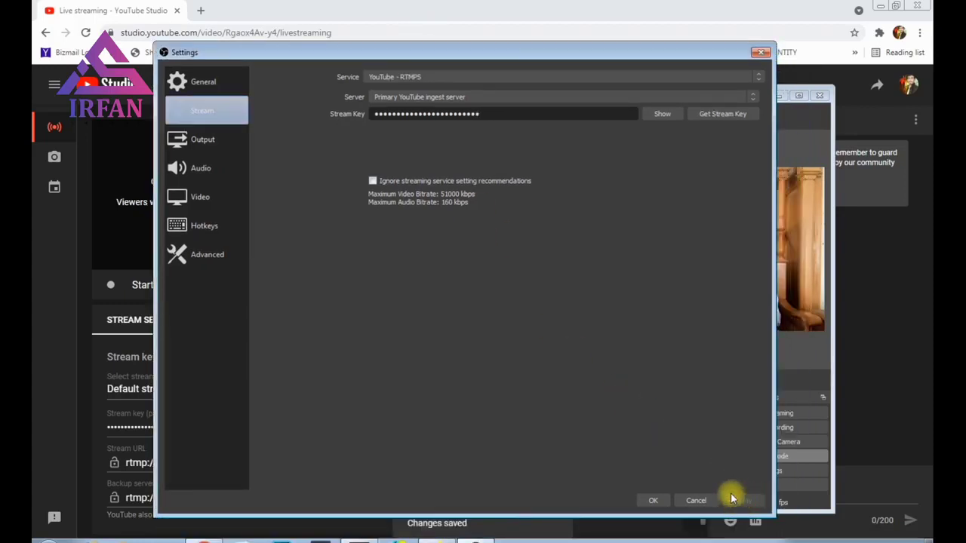
pyautogui.click(654, 500)
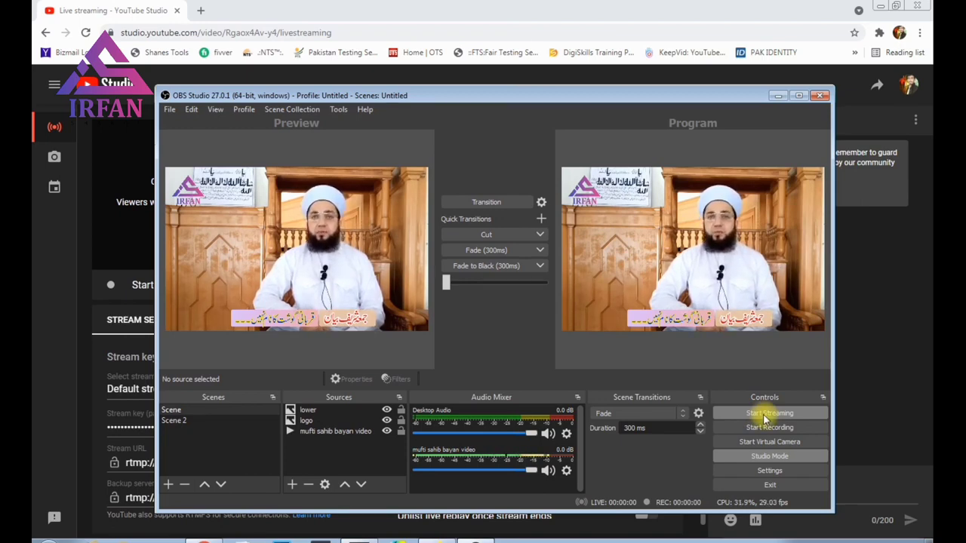
# Step: Shrink and reposition OBS, check the lecture video source, then start streaming to YouTube
pyautogui.moveTo(409, 98); pyautogui.dragTo(484, 85)
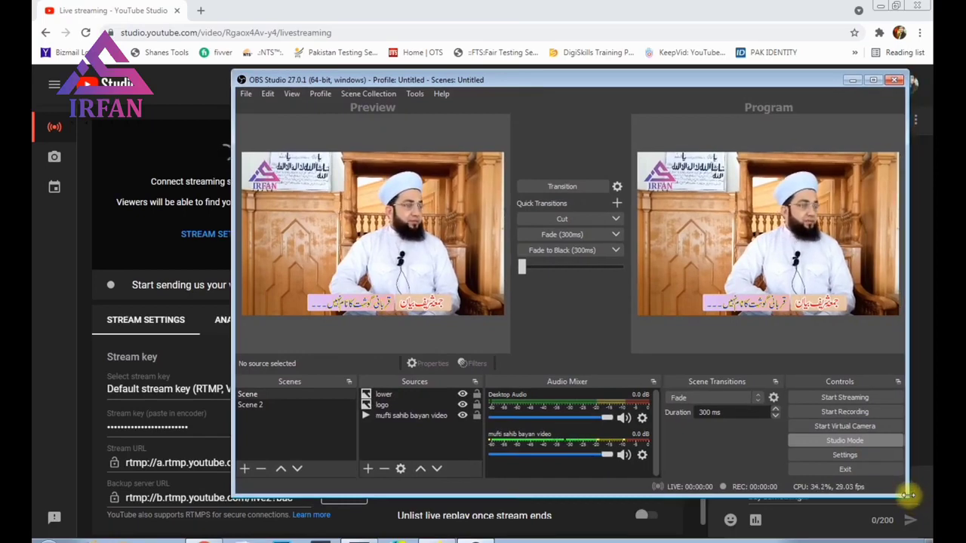
pyautogui.moveTo(908, 494); pyautogui.dragTo(801, 413)
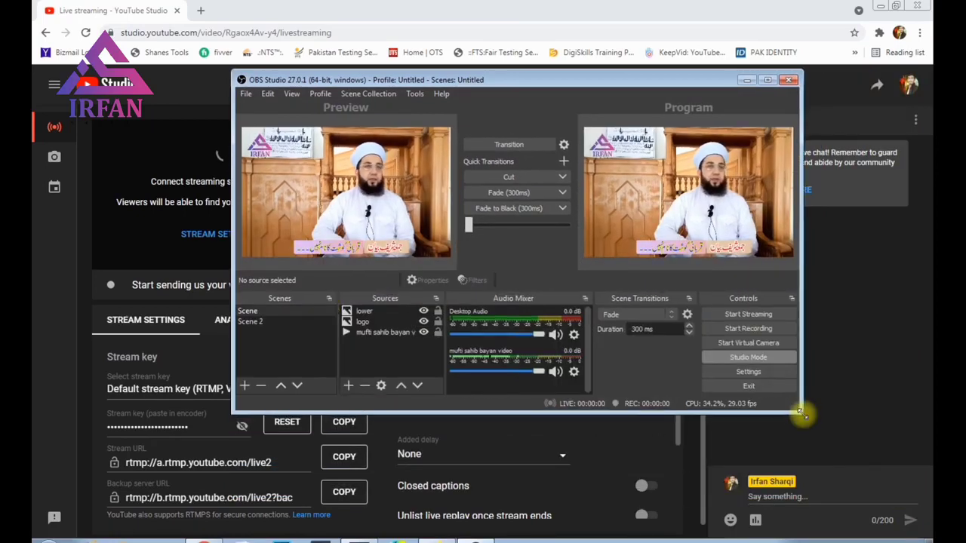
pyautogui.moveTo(488, 85); pyautogui.dragTo(619, 79)
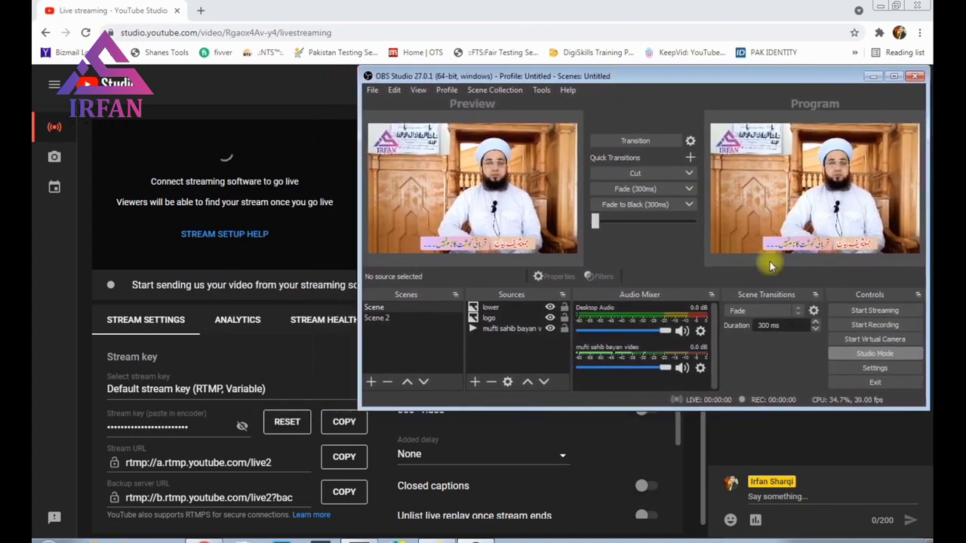
pyautogui.click(498, 330)
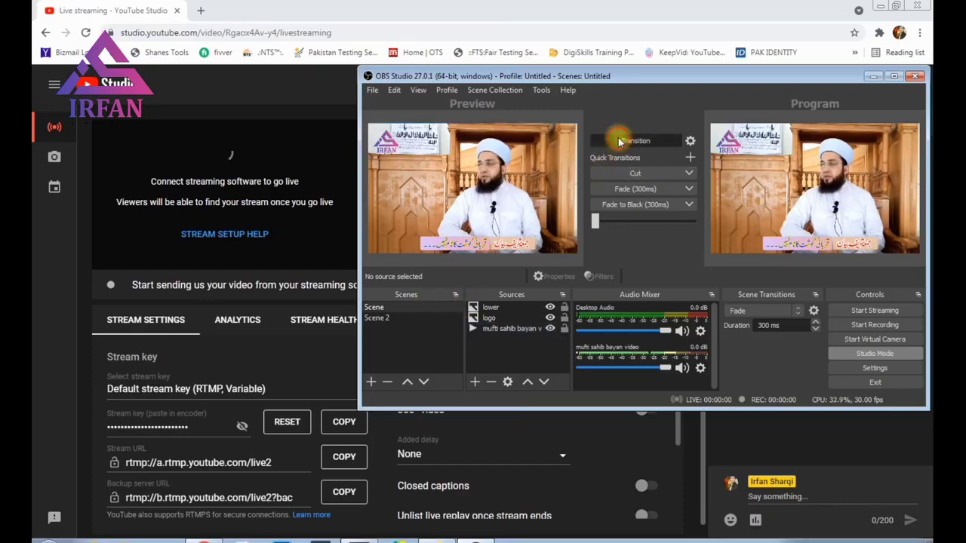
pyautogui.doubleClick(507, 330)
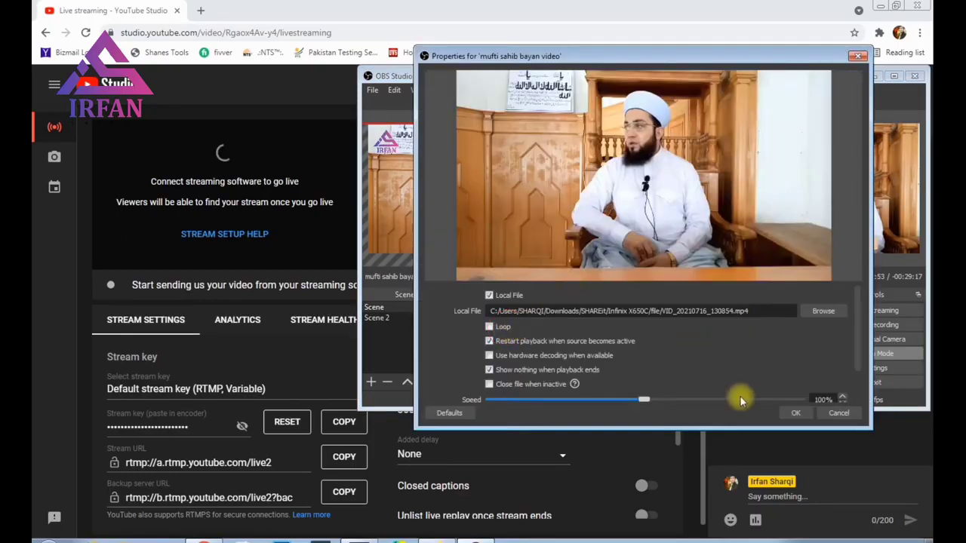
pyautogui.click(795, 414)
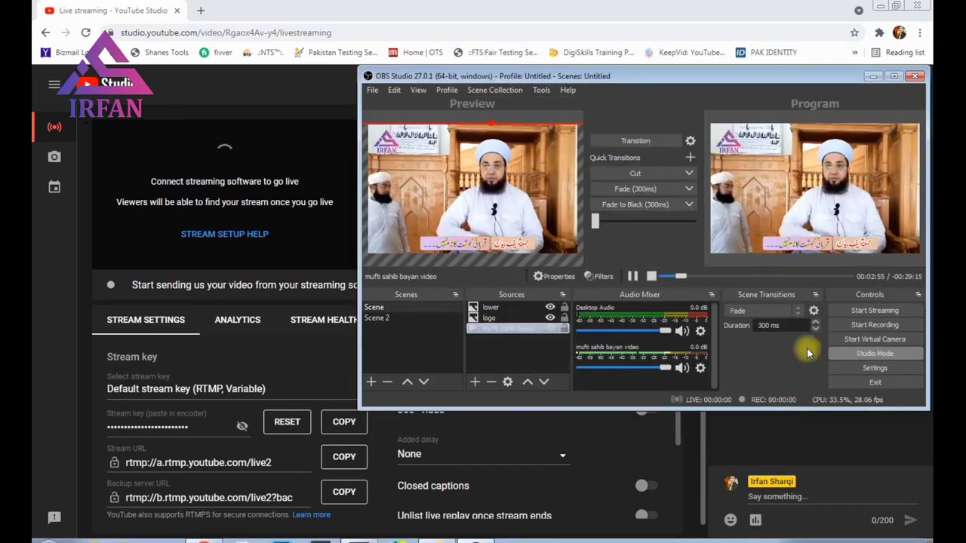
pyautogui.click(859, 311)
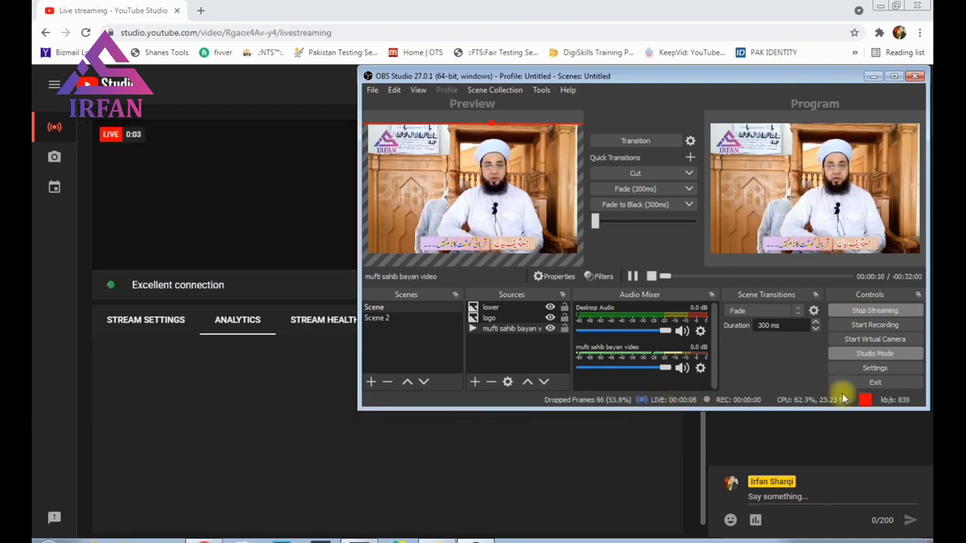
# Step: Move the OBS window lower and bring YouTube Studio's live page to the front
pyautogui.moveTo(411, 78); pyautogui.dragTo(420, 78)
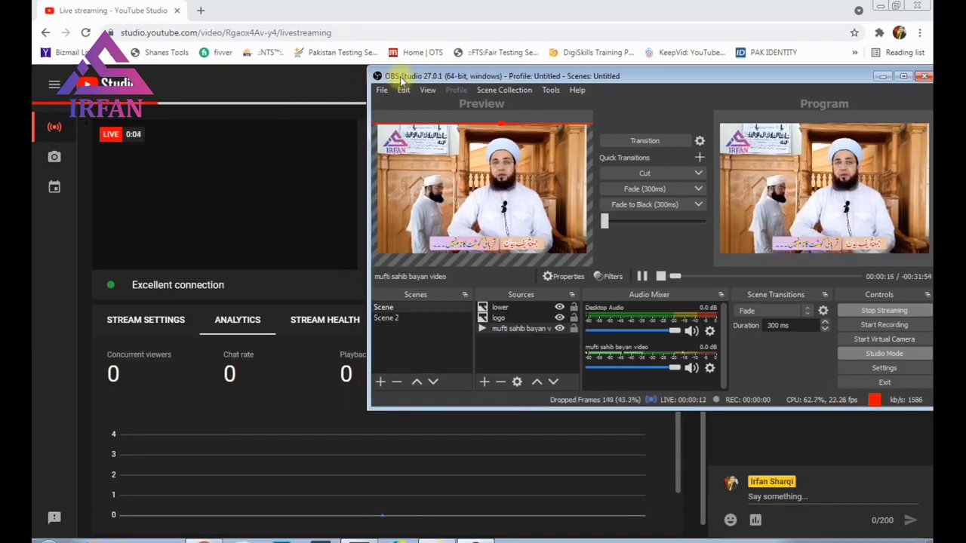
pyautogui.moveTo(412, 77); pyautogui.dragTo(415, 83)
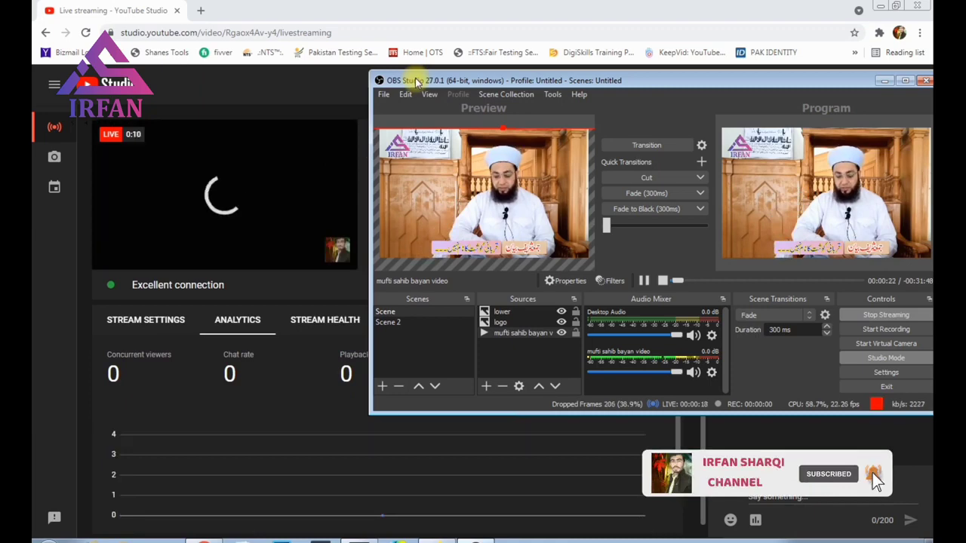
pyautogui.moveTo(415, 81); pyautogui.dragTo(409, 106)
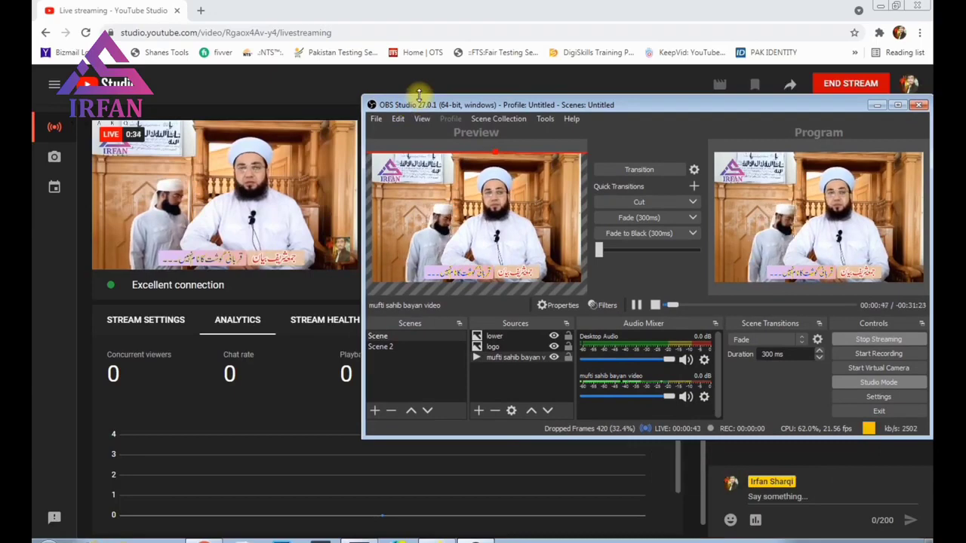
pyautogui.moveTo(138, 207)
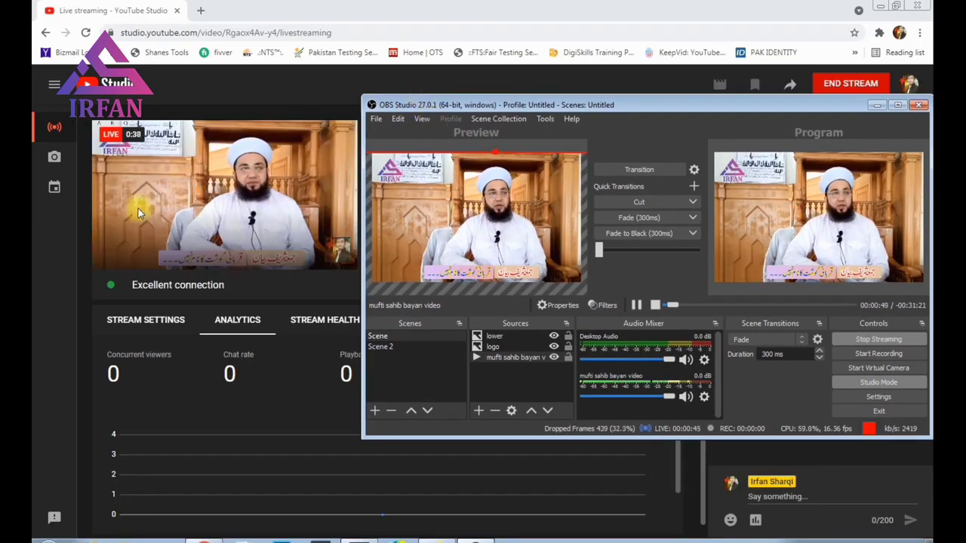
pyautogui.click(133, 264)
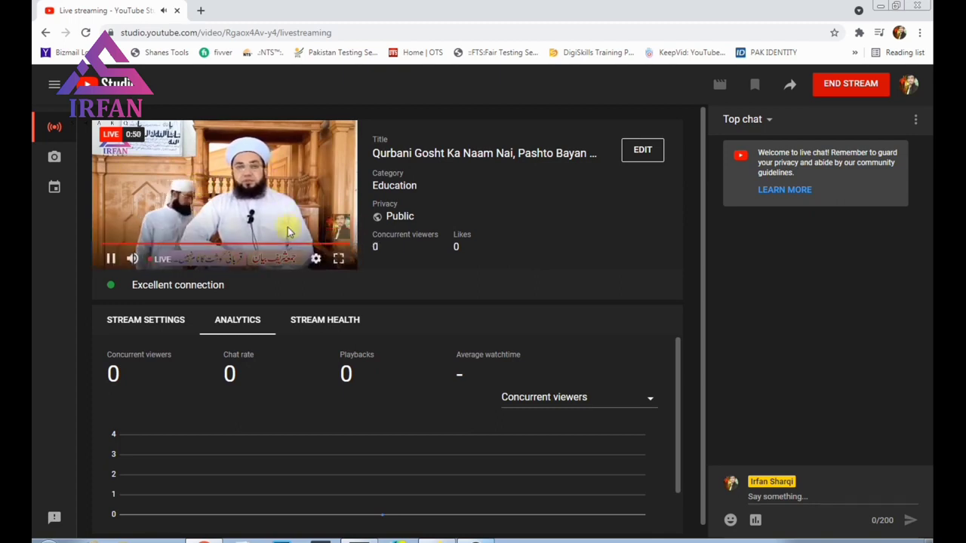
# Step: Put Scene 2 with the madina video on air and nudge the video slightly up
pyautogui.click(483, 535)
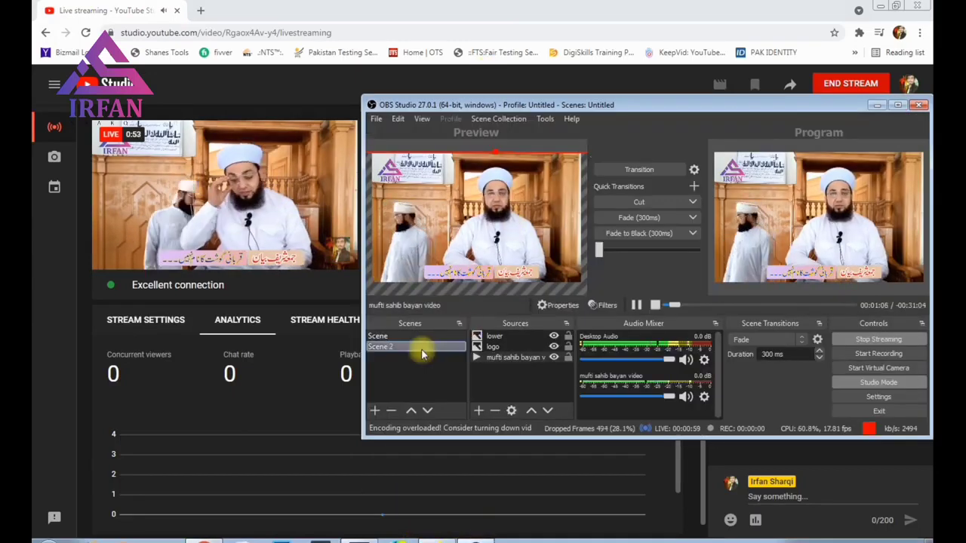
pyautogui.click(423, 349)
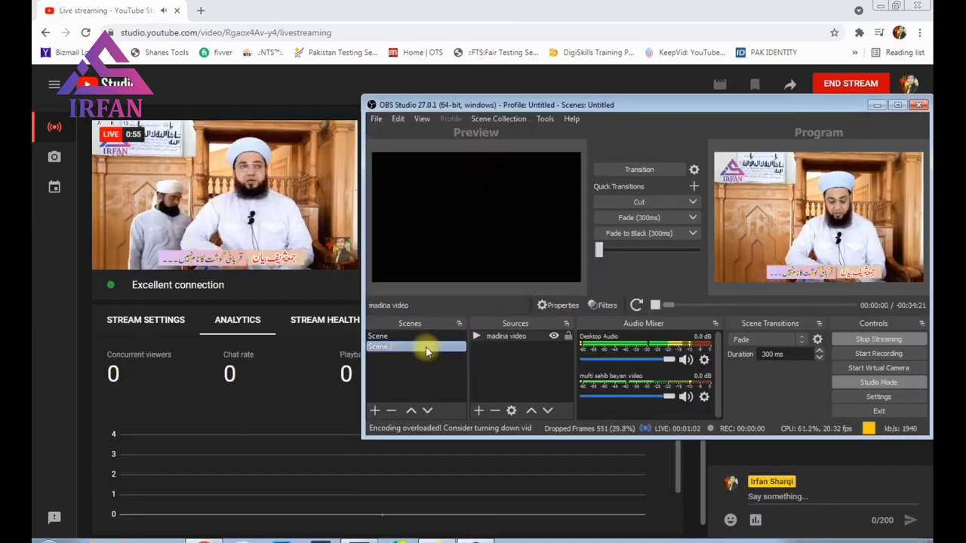
pyautogui.click(621, 172)
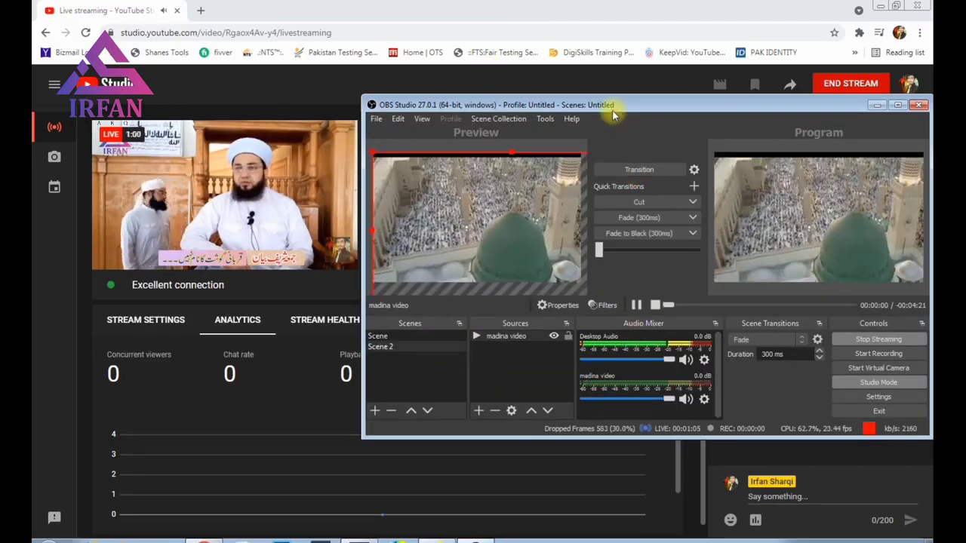
pyautogui.moveTo(614, 105); pyautogui.dragTo(606, 107)
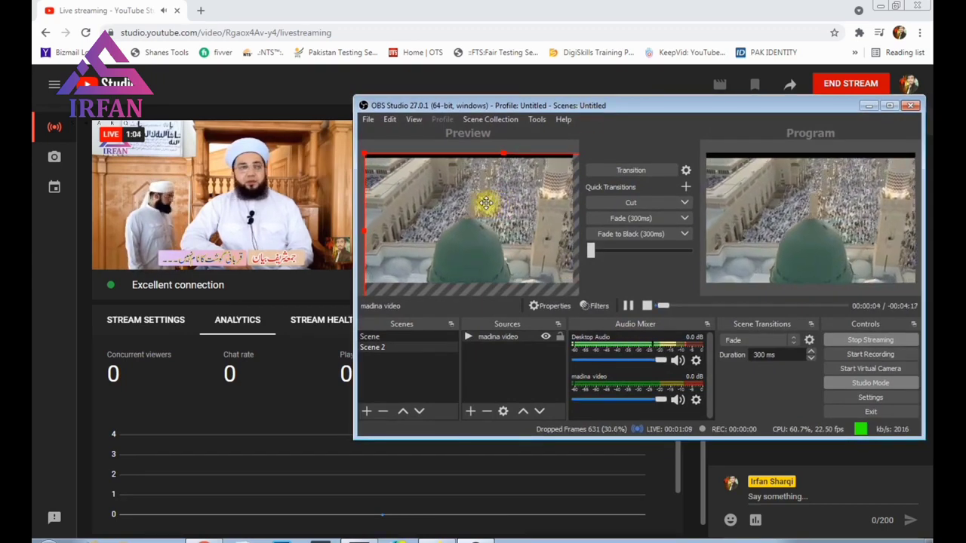
pyautogui.moveTo(485, 203); pyautogui.dragTo(482, 191)
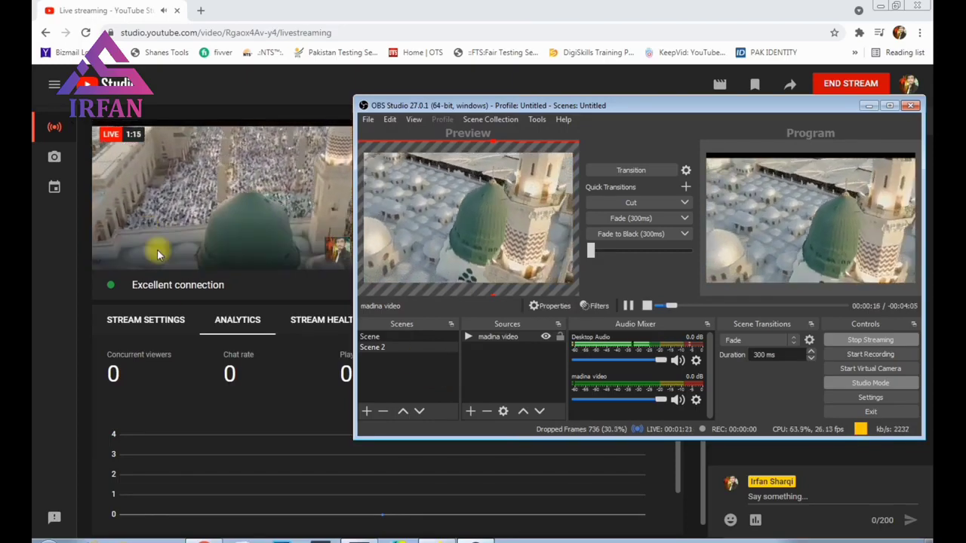
# Step: Unmute the YouTube live preview, then transition the broadcast back to the lecture scene
pyautogui.click(200, 224)
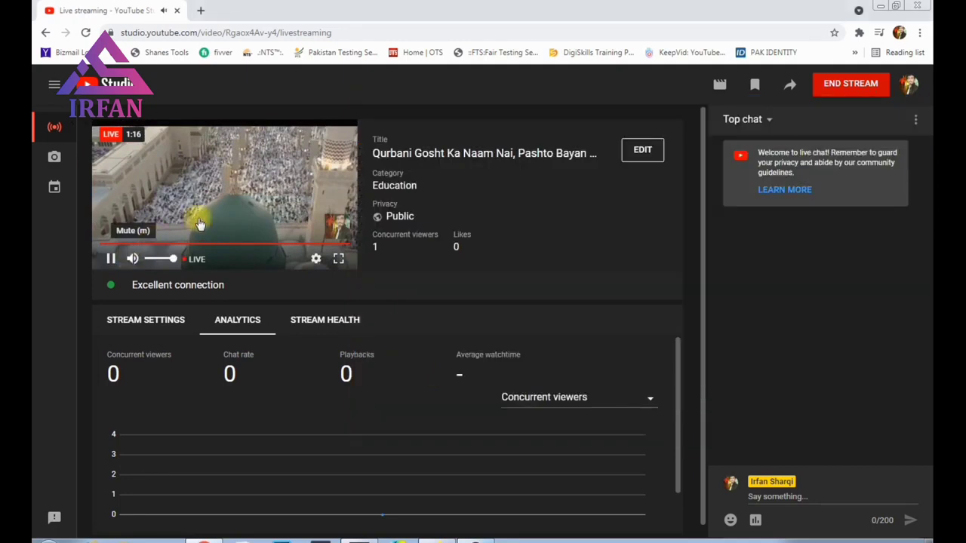
pyautogui.click(132, 260)
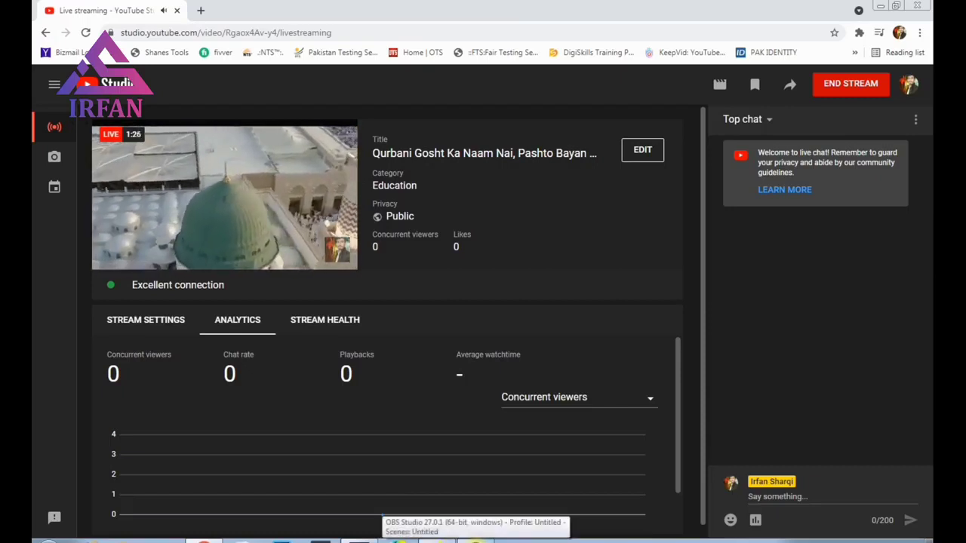
pyautogui.click(400, 540)
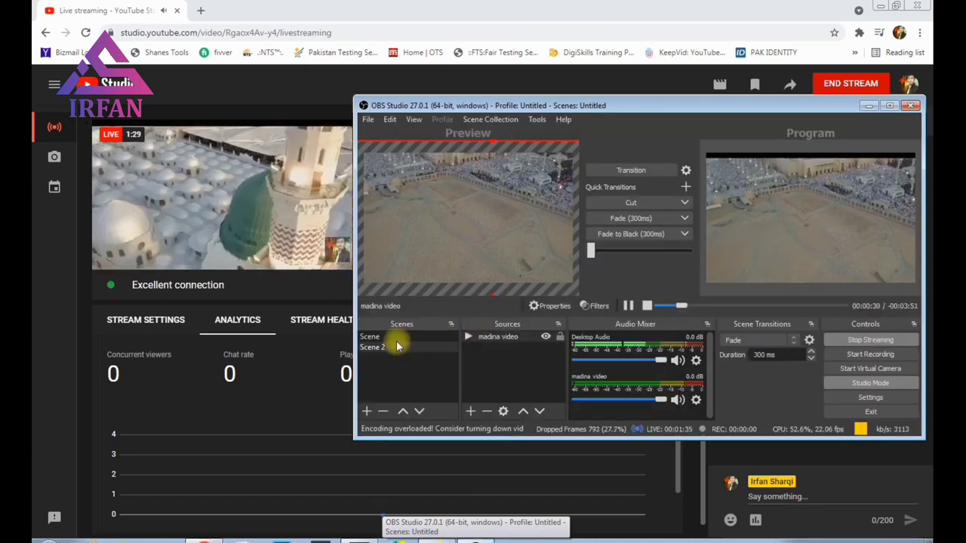
pyautogui.click(396, 338)
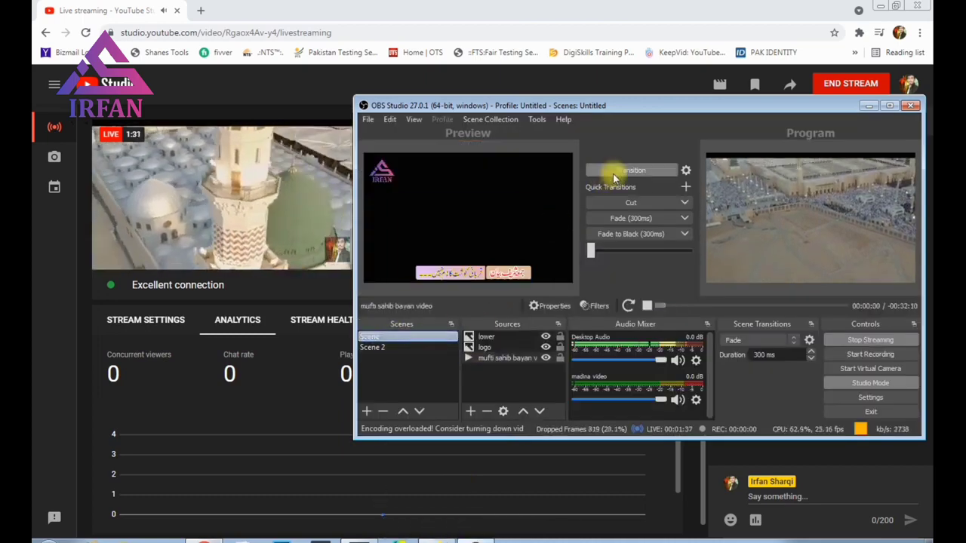
pyautogui.click(614, 171)
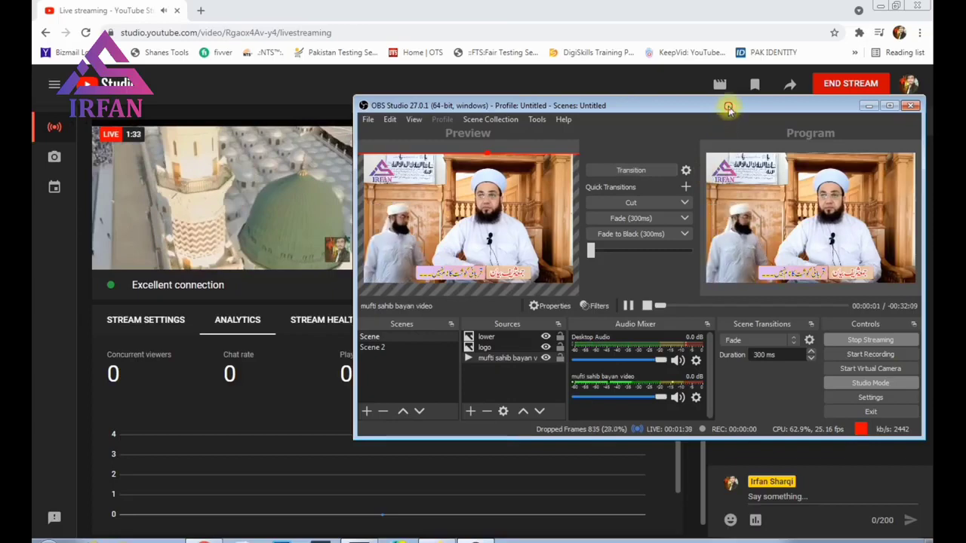
# Step: Mute Desktop Audio in the OBS Audio Mixer
pyautogui.moveTo(729, 106)
pyautogui.mouseDown()
pyautogui.moveTo(716, 104)
pyautogui.moveTo(740, 110)
pyautogui.mouseUp()
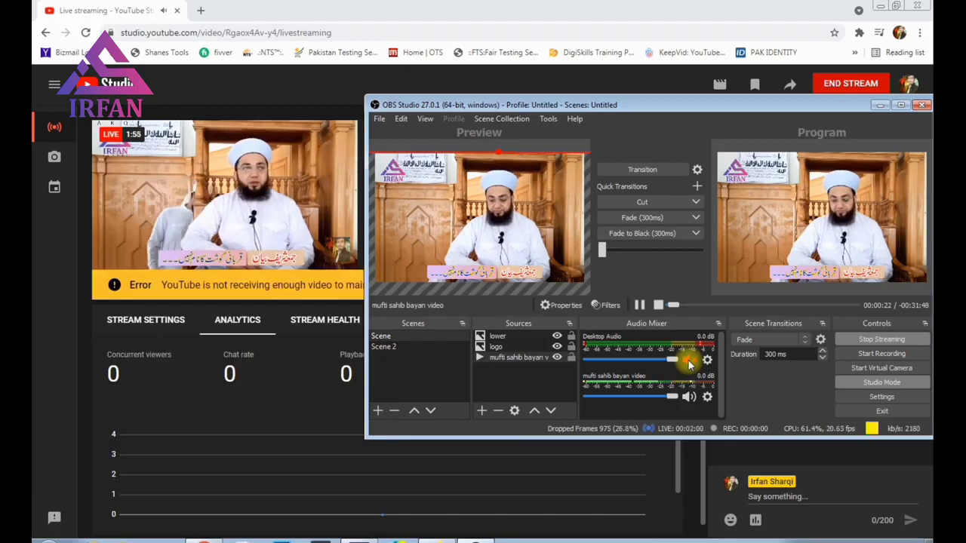
pyautogui.click(688, 360)
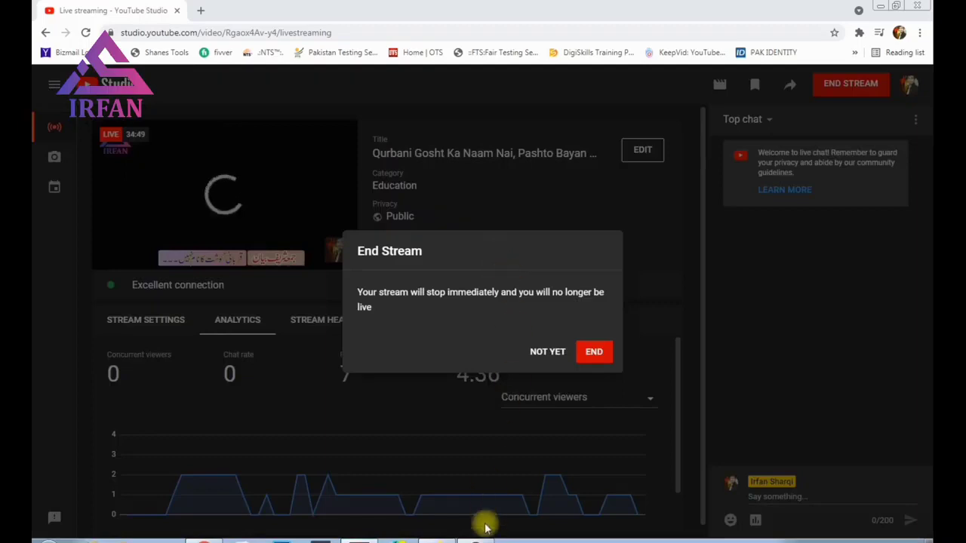
# Step: Confirm ending the live stream and open the 34:55 replay in YouTube Studio's Video editor
pyautogui.click(475, 540)
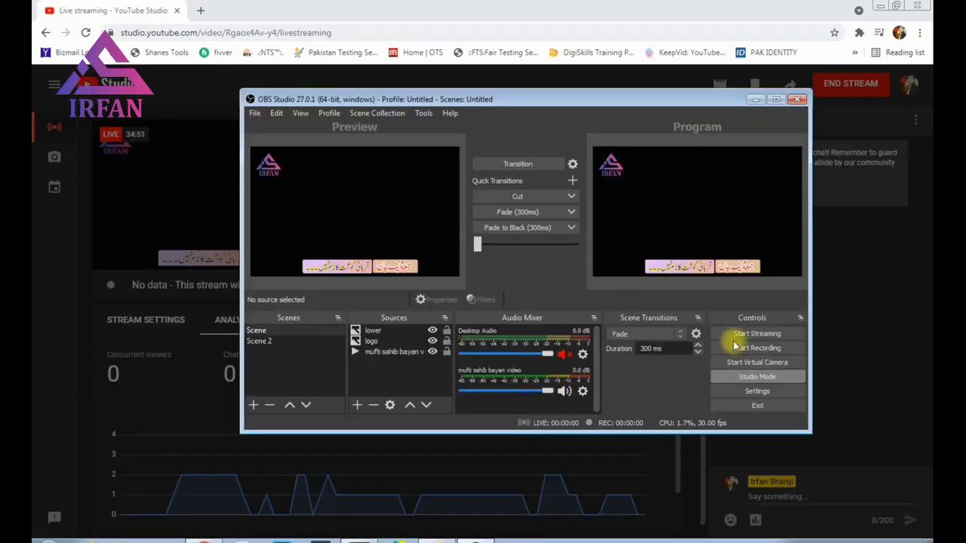
pyautogui.click(434, 485)
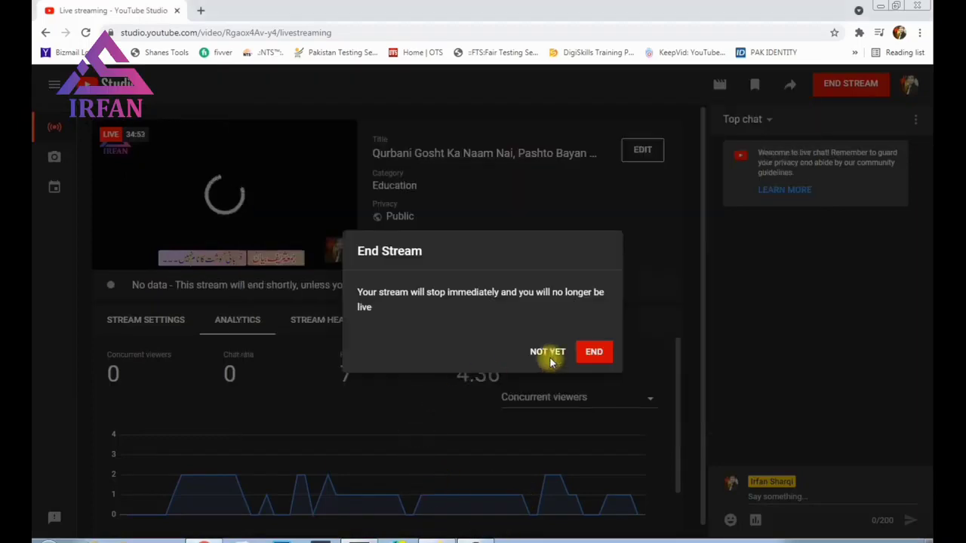
pyautogui.click(600, 353)
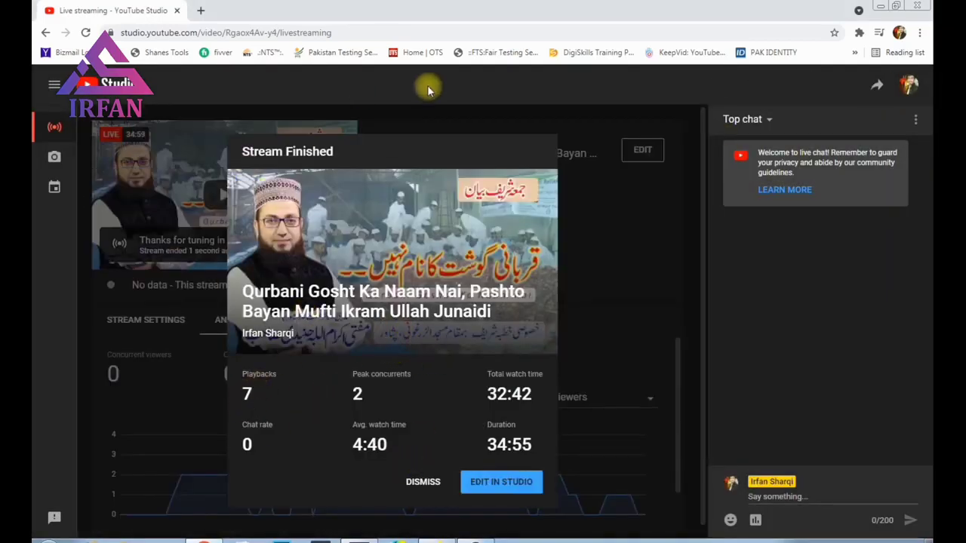
pyautogui.click(498, 483)
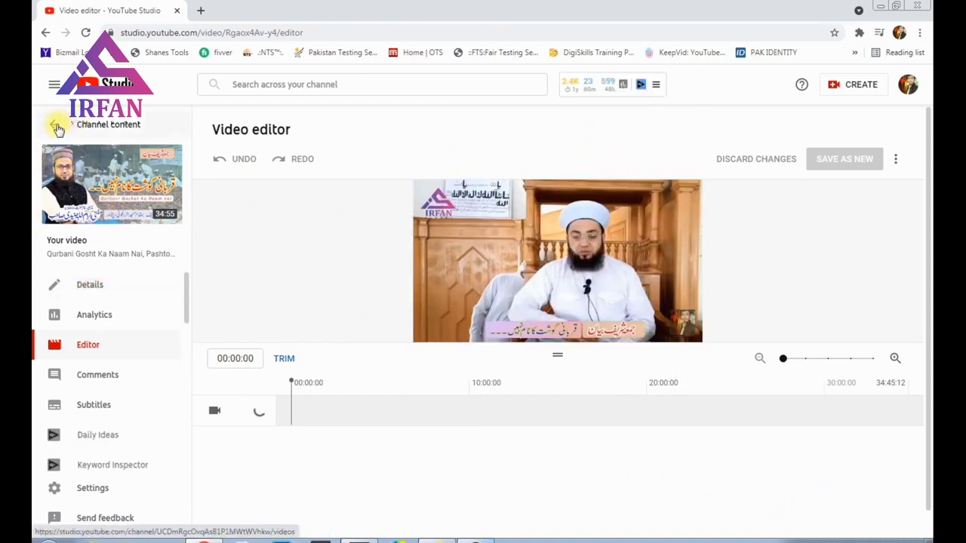
# Step: Go back to Channel content, list past live streams, and open the newest lecture replay's analytics
pyautogui.click(56, 125)
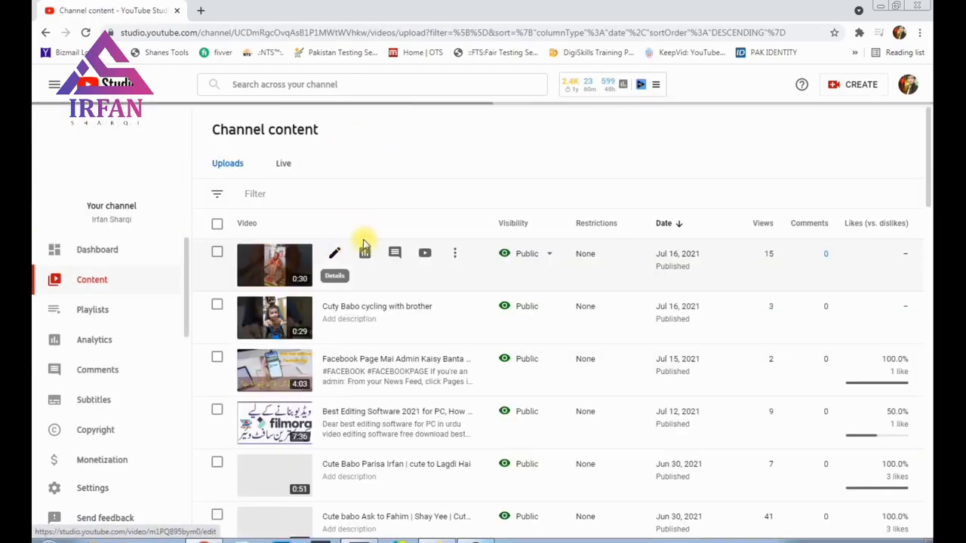
pyautogui.click(264, 162)
pyautogui.click(282, 168)
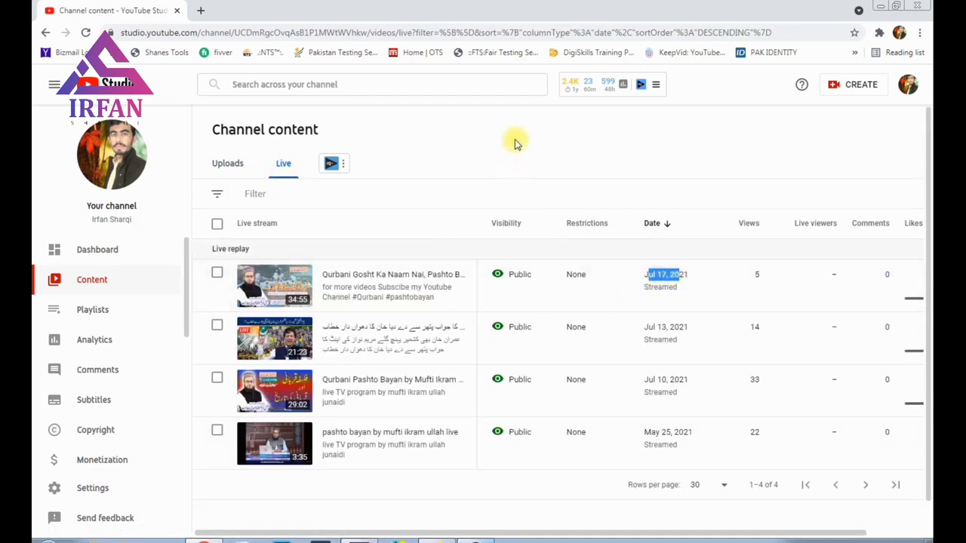
pyautogui.click(364, 275)
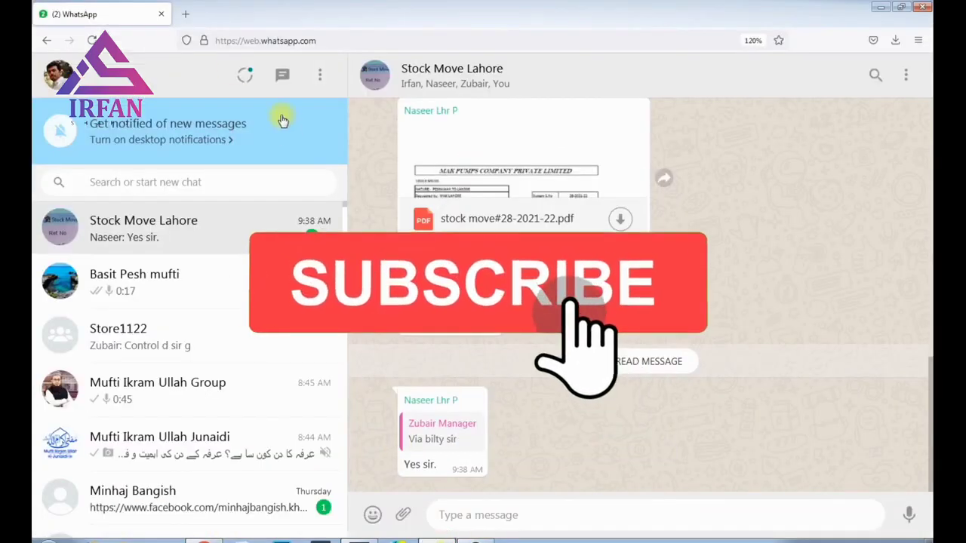
# Step: Bring the OBS Studio window to the front and reposition it lower and to the right
pyautogui.click(475, 540)
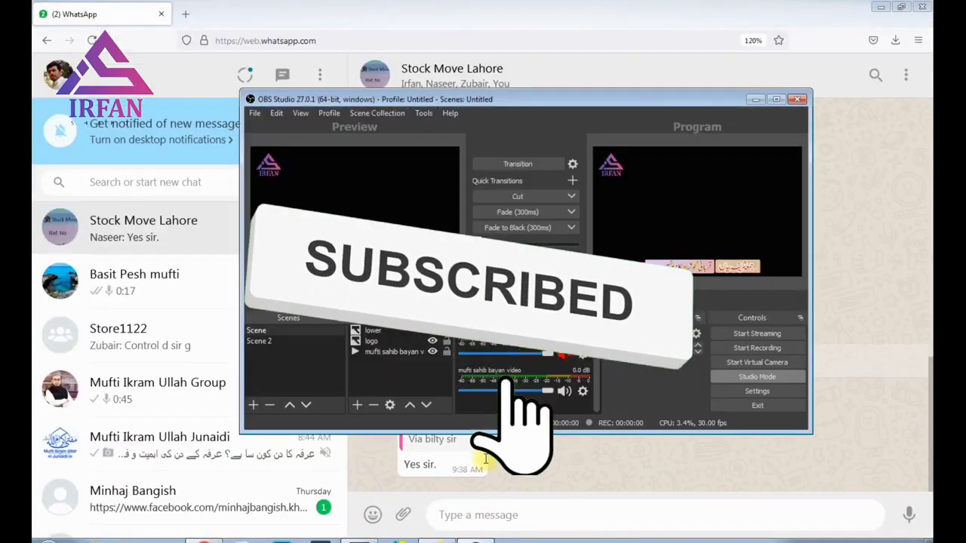
pyautogui.moveTo(477, 104); pyautogui.dragTo(420, 117)
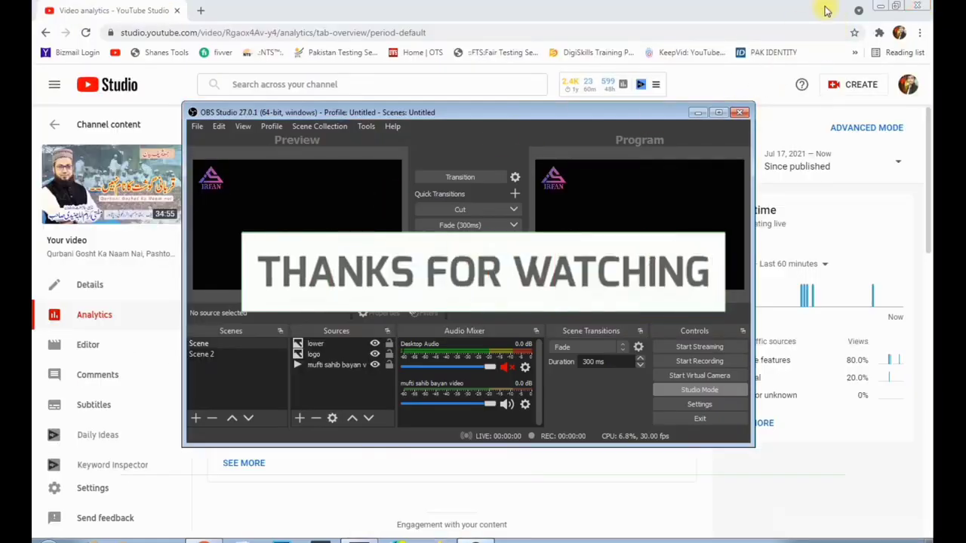
pyautogui.moveTo(530, 117); pyautogui.dragTo(562, 174)
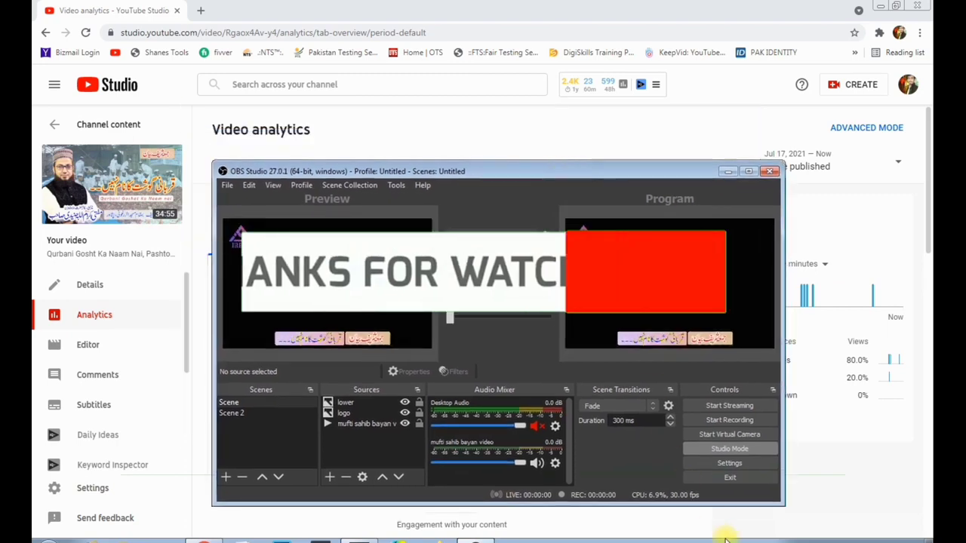